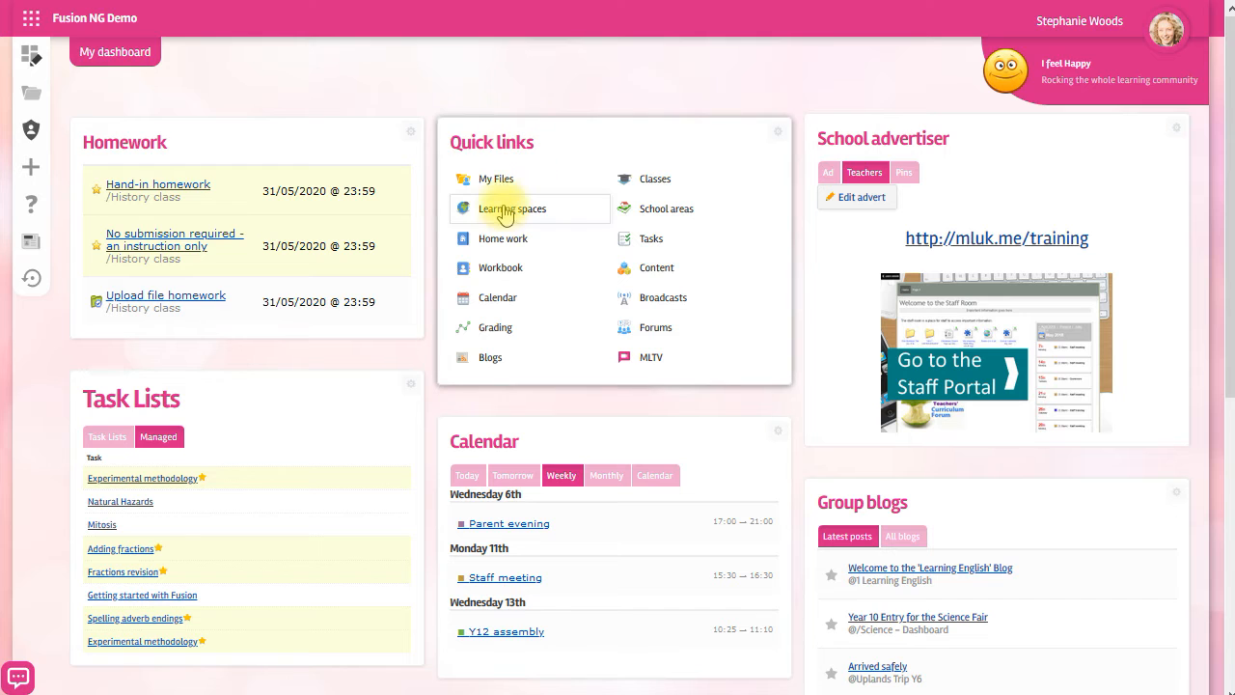
Open the Forms demo learning space and start creating a new form file.
left_click(506, 211)
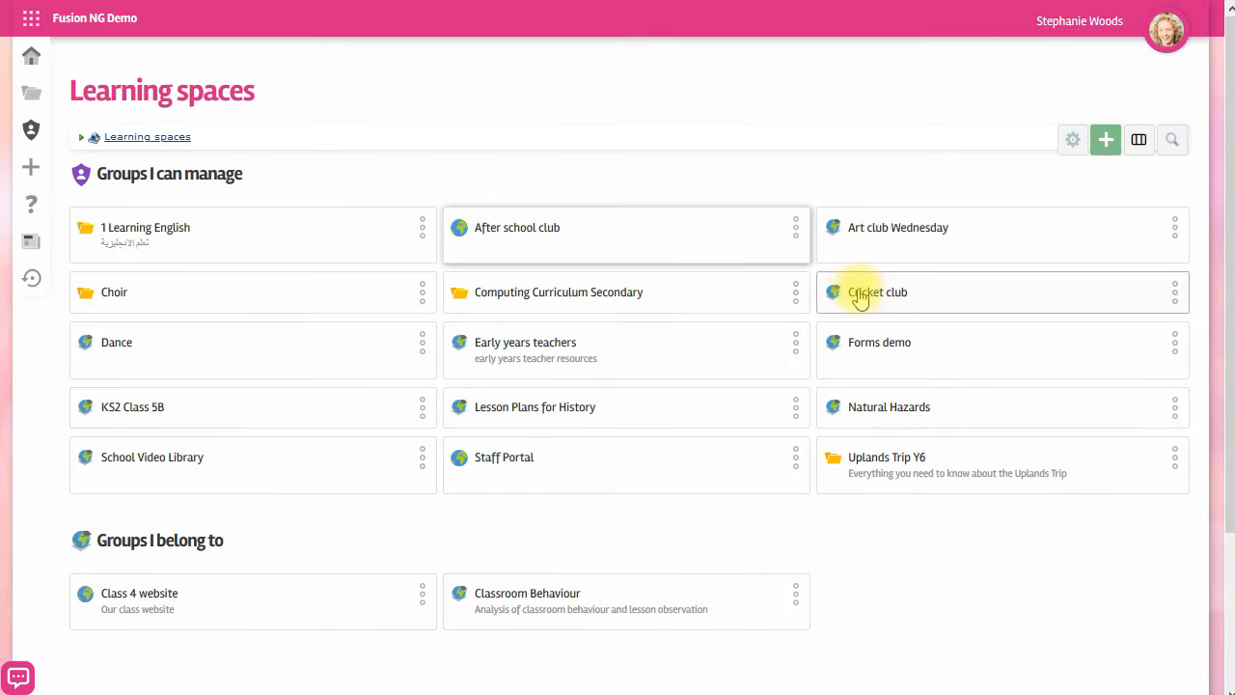
left_click(879, 352)
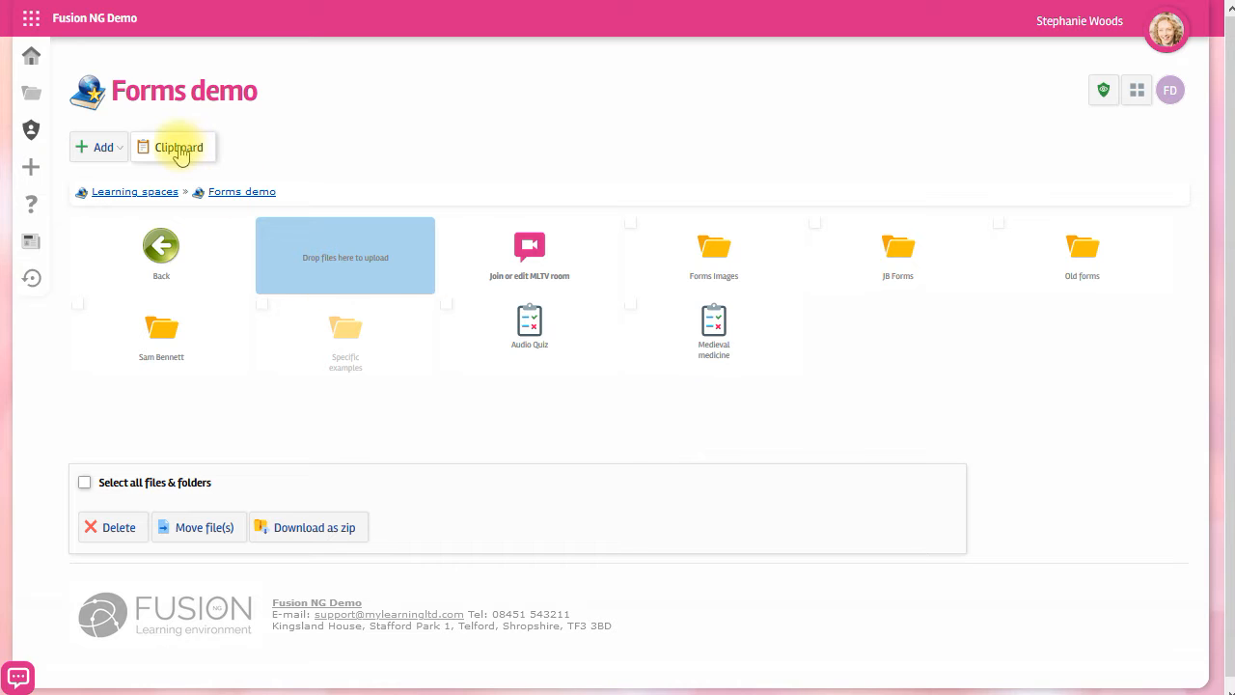
left_click(103, 150)
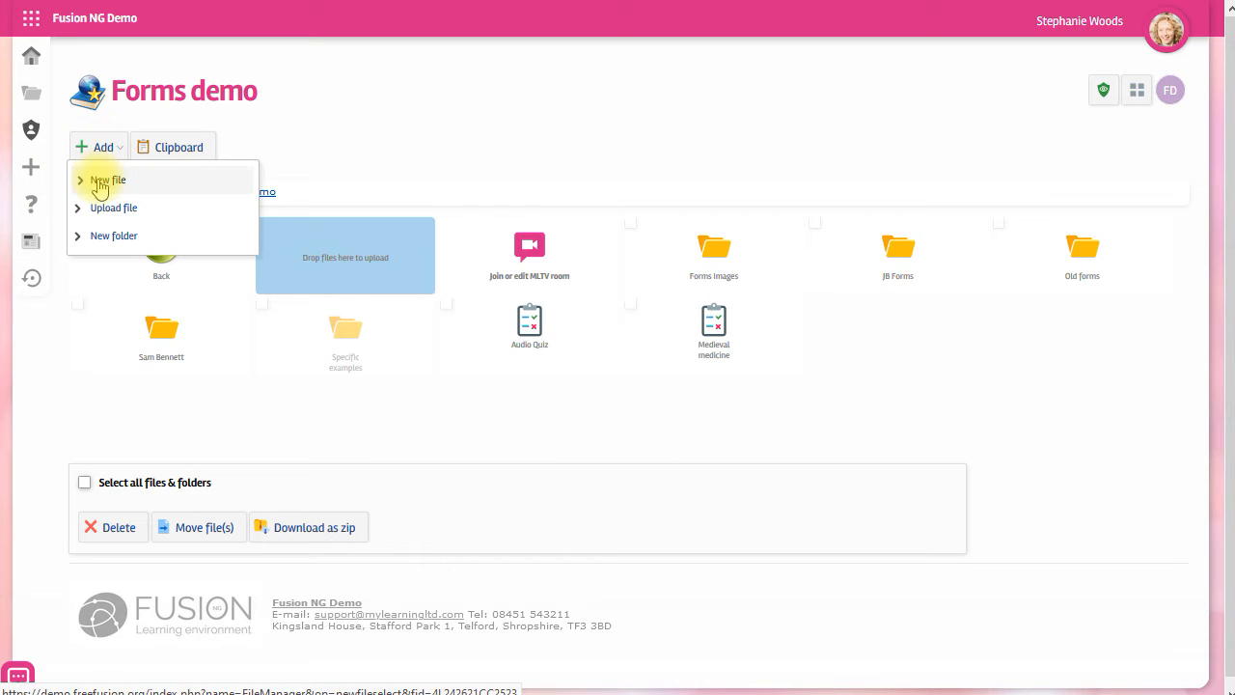
left_click(100, 182)
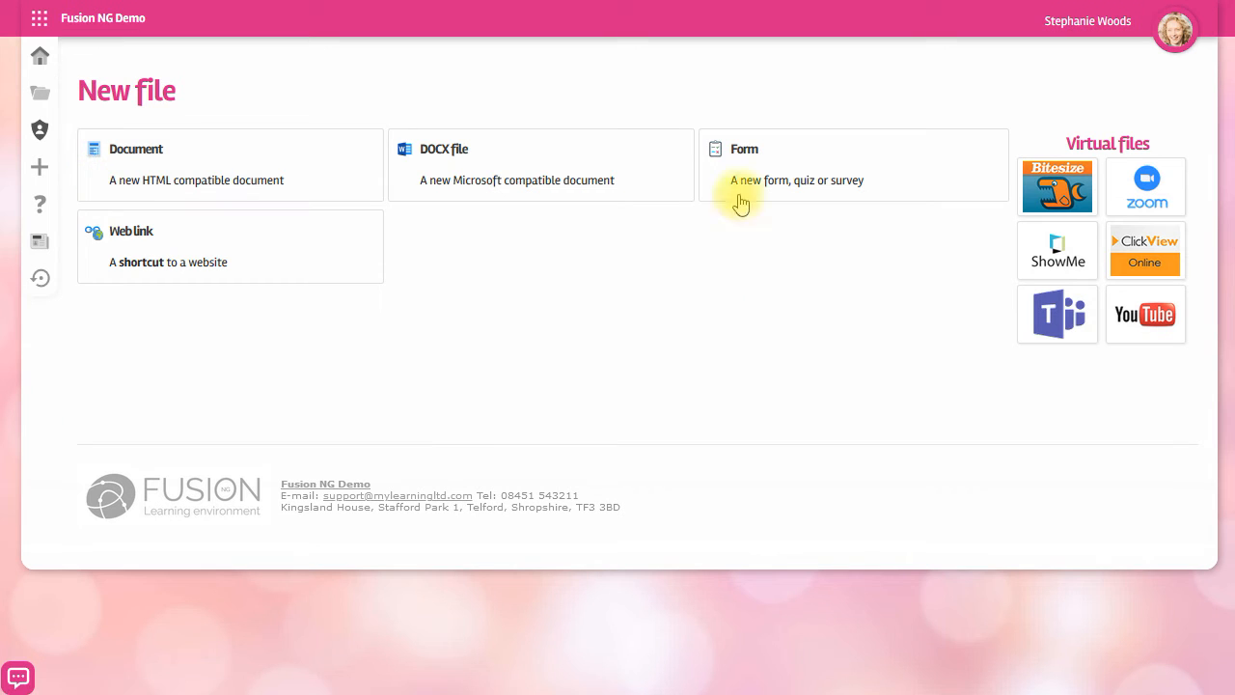
left_click(744, 164)
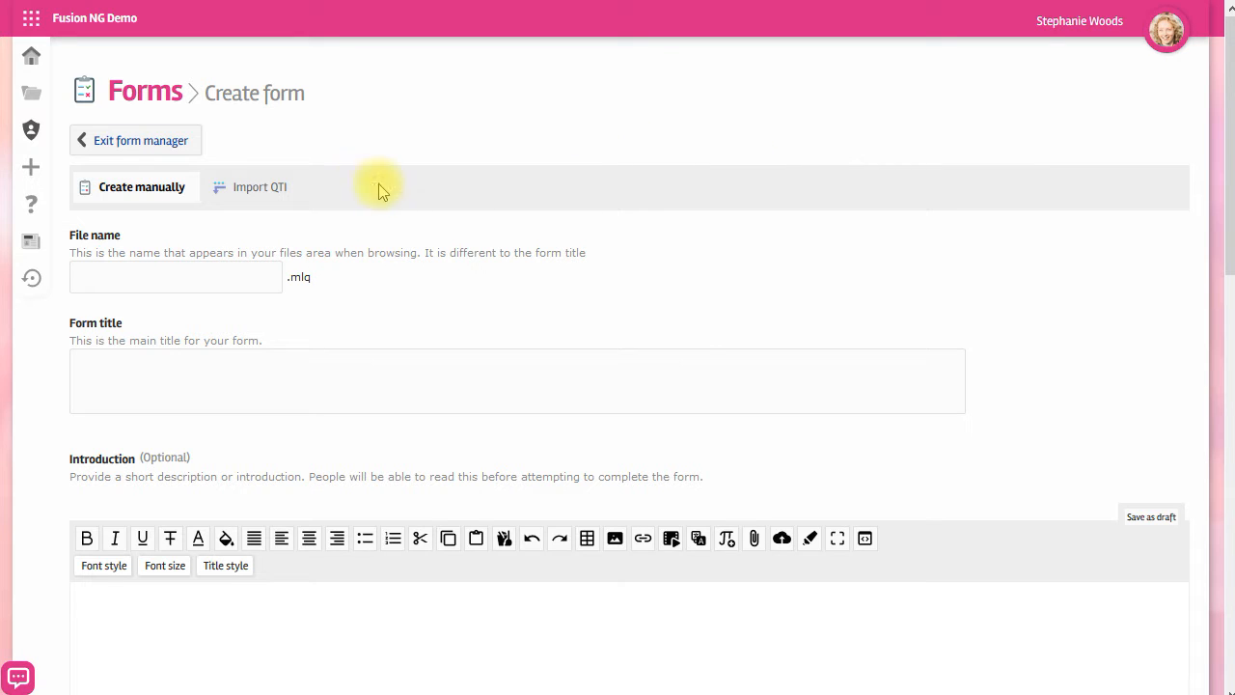
Import the QTI file qti import test.zip as a new form.
left_click(253, 191)
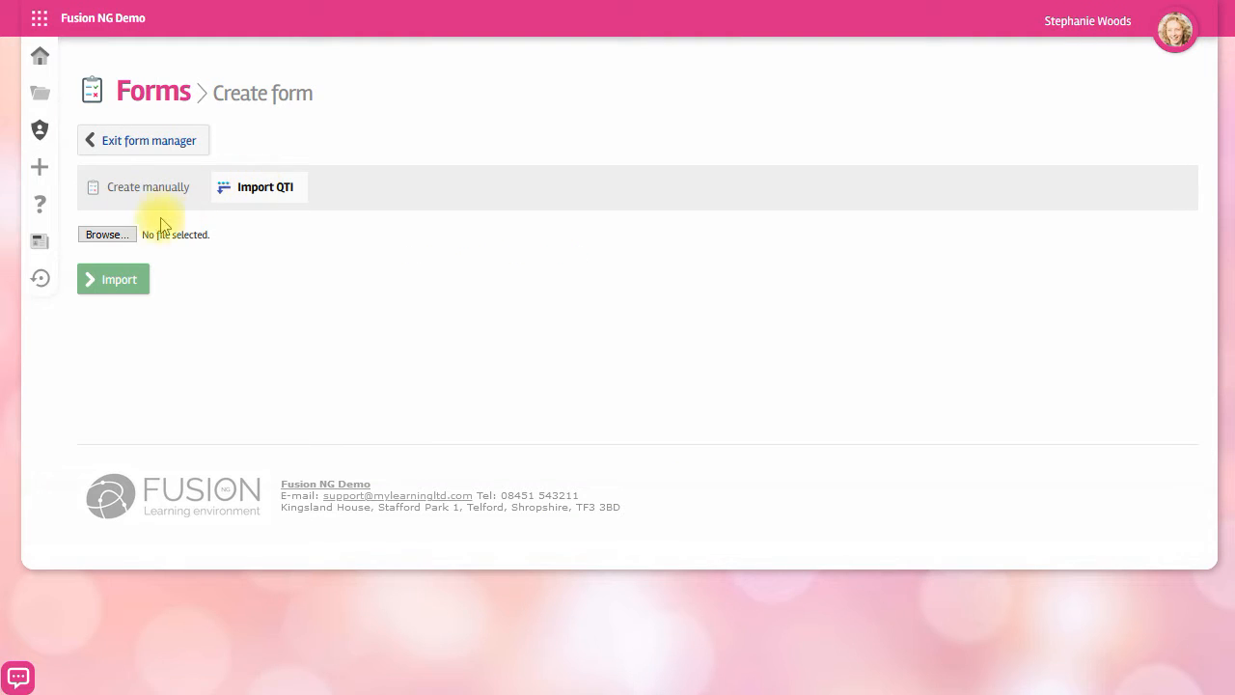
left_click(106, 235)
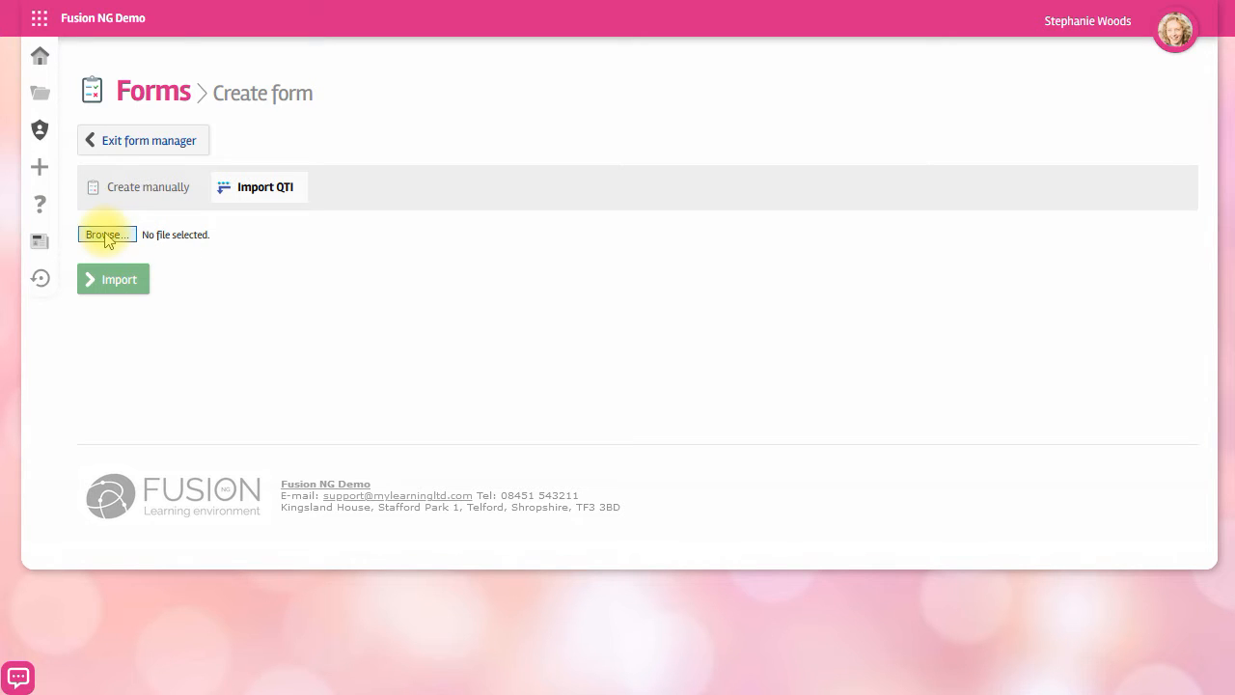
left_click(126, 287)
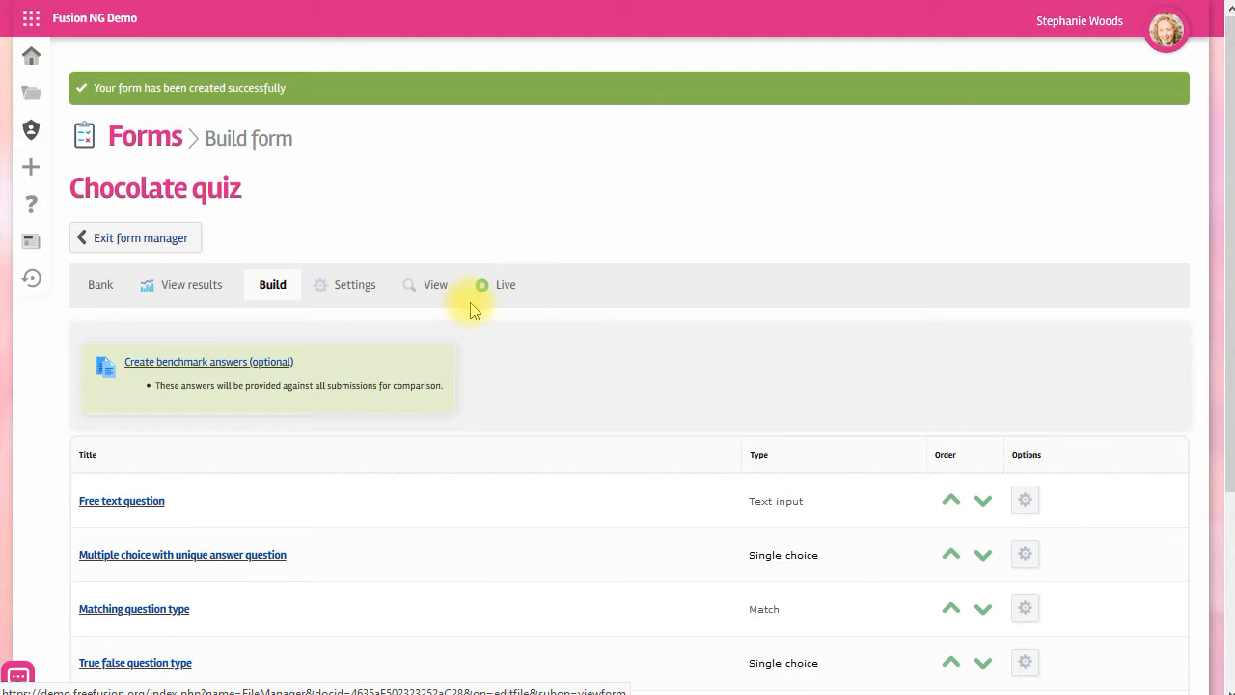
Review the imported quiz's question list and exit the form manager.
scroll(567, 302, "down", 2)
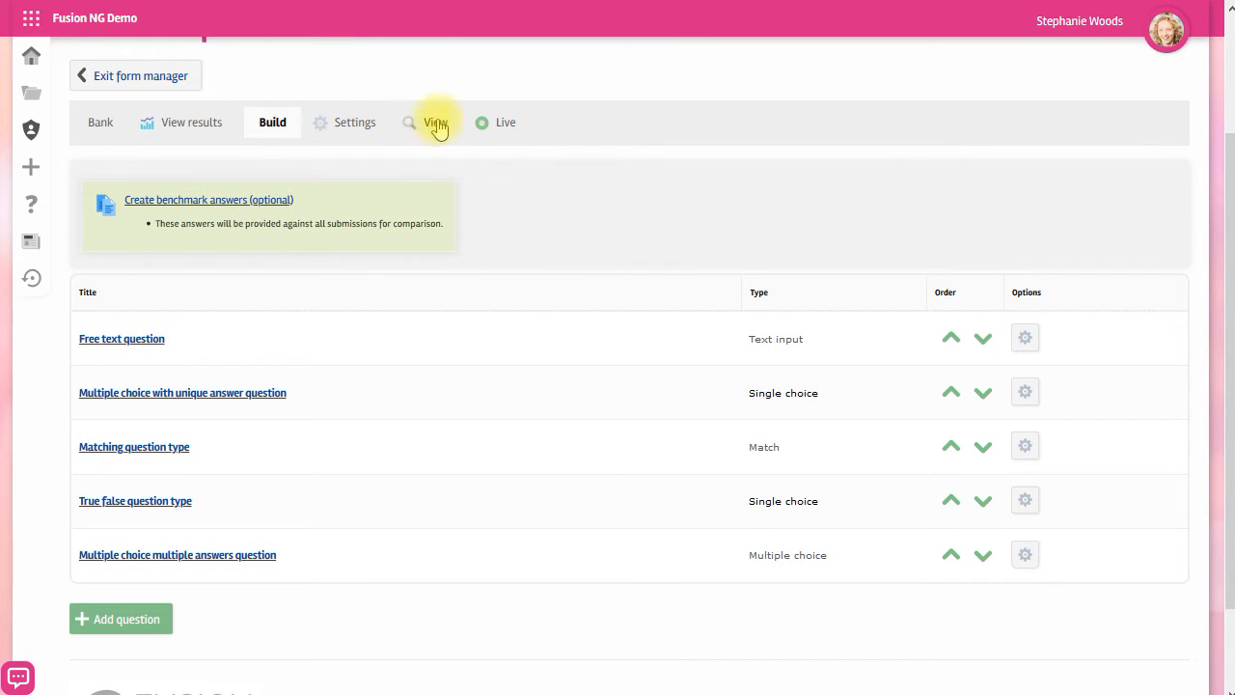
left_click(151, 78)
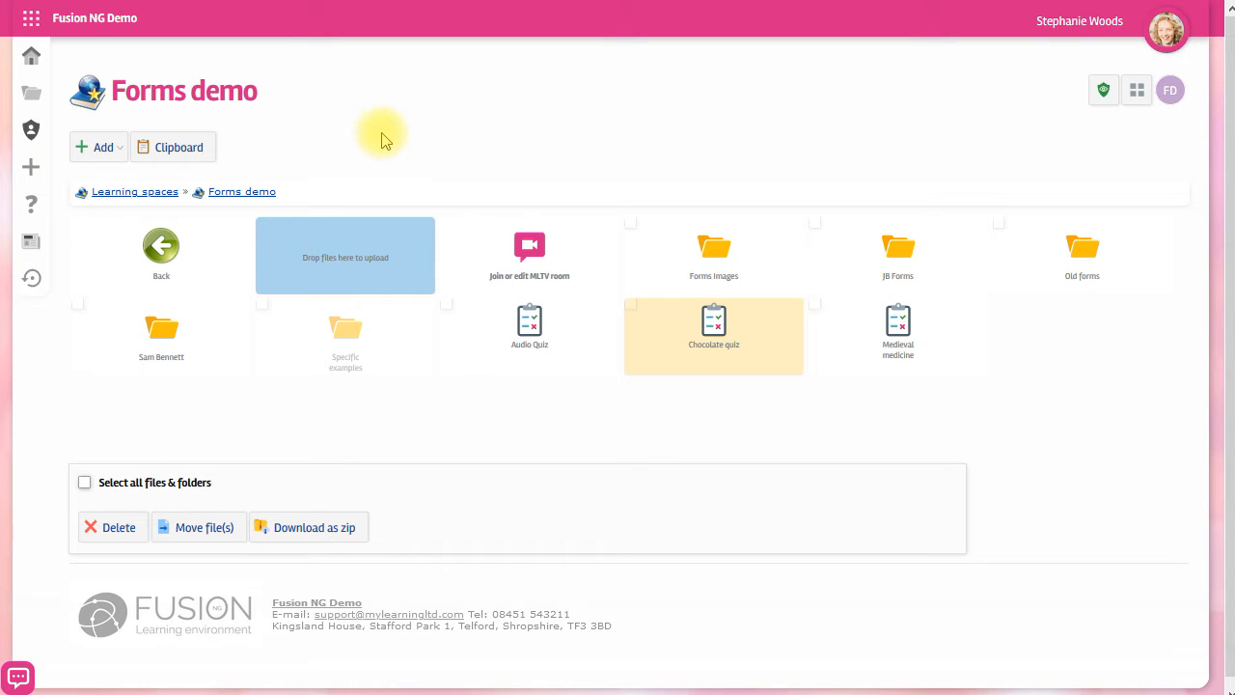
Start another new form, entering Maths test as both the file name and the form title.
left_click(104, 149)
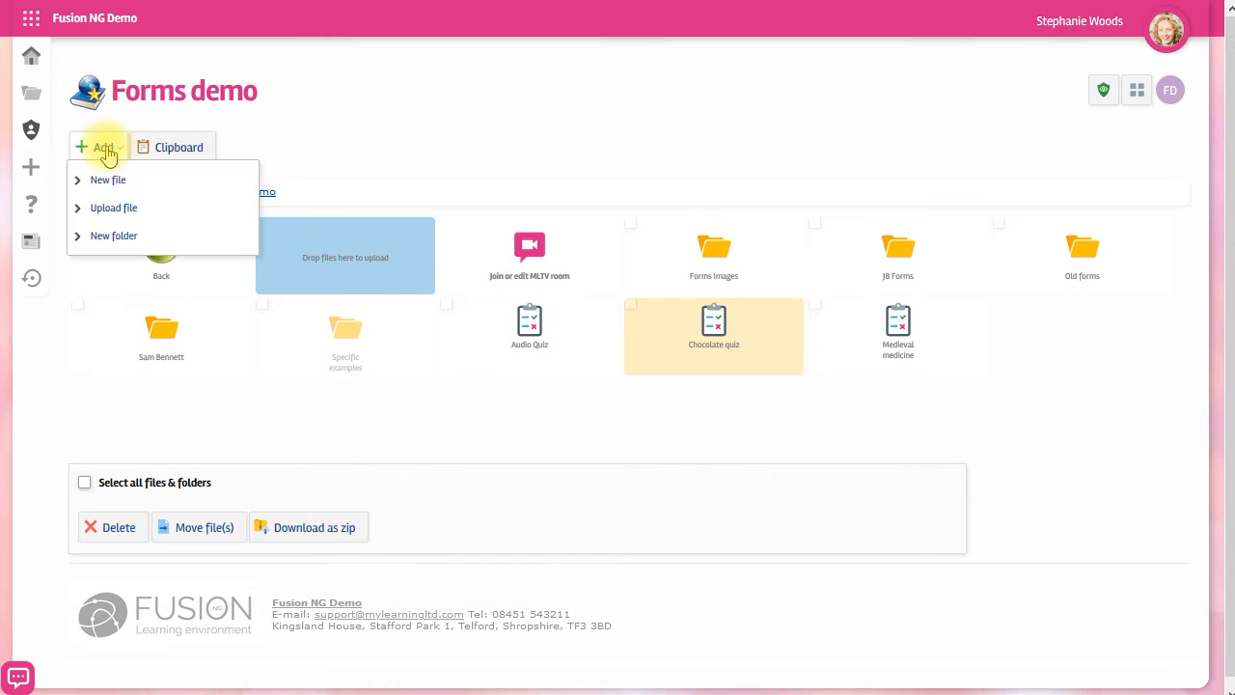
left_click(100, 189)
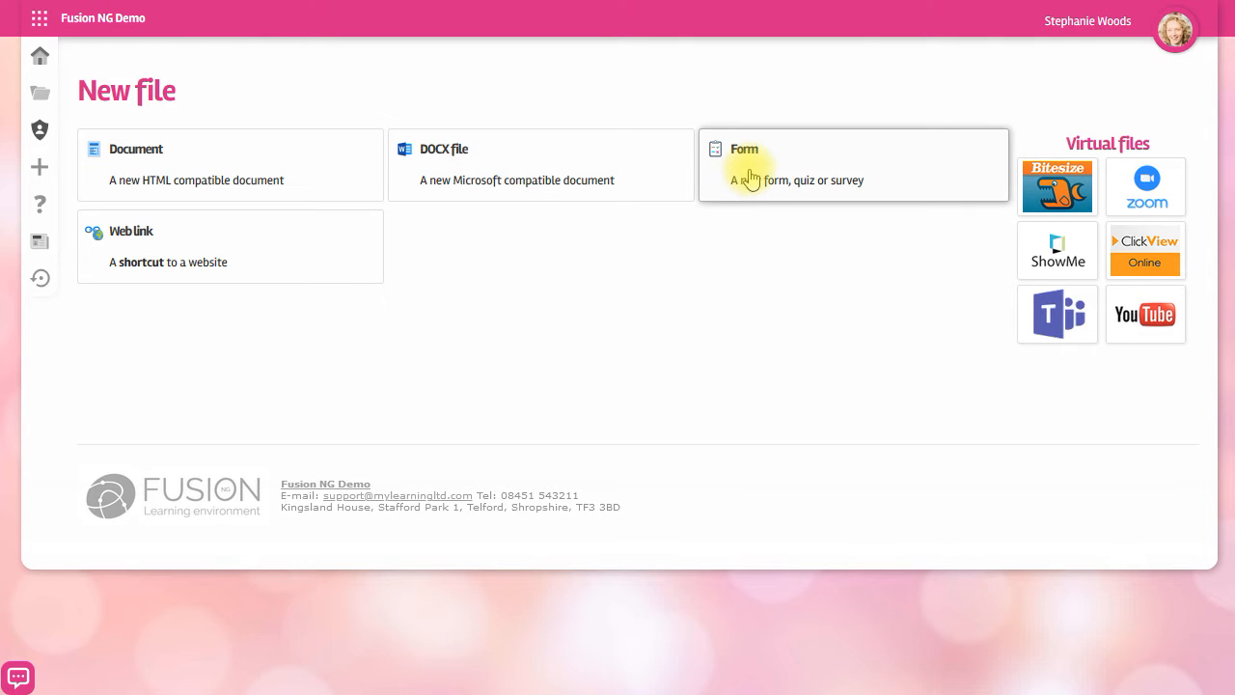
left_click(745, 174)
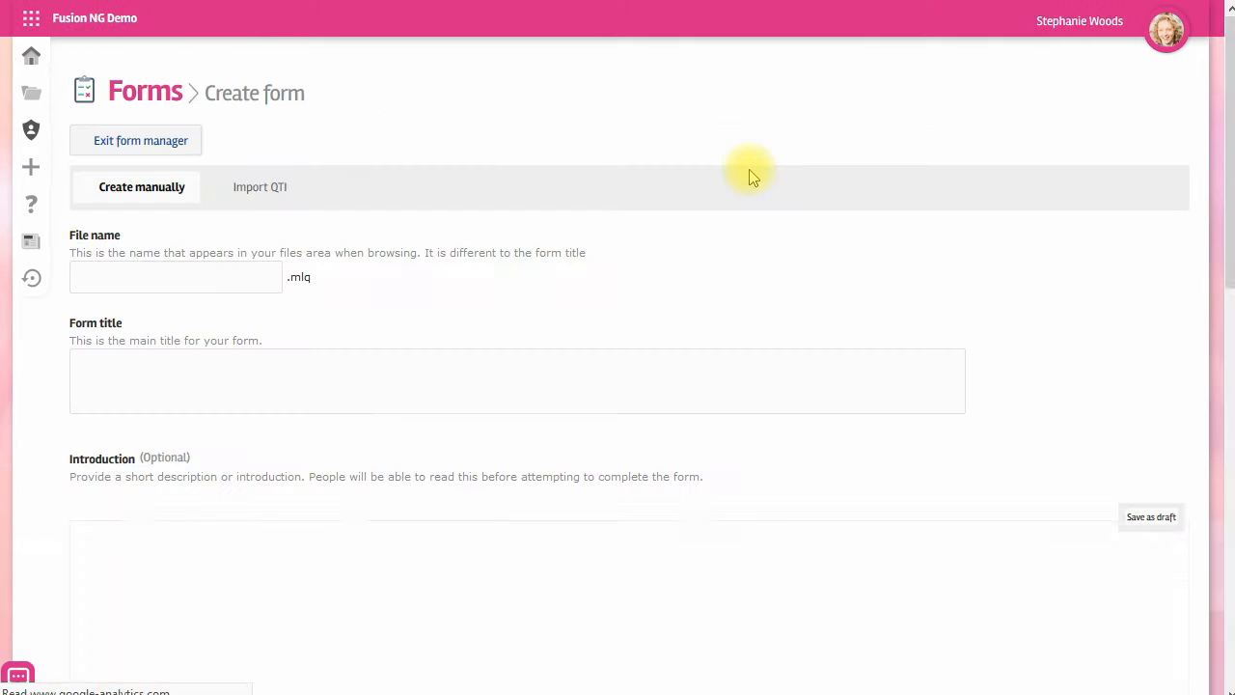
left_click(224, 278)
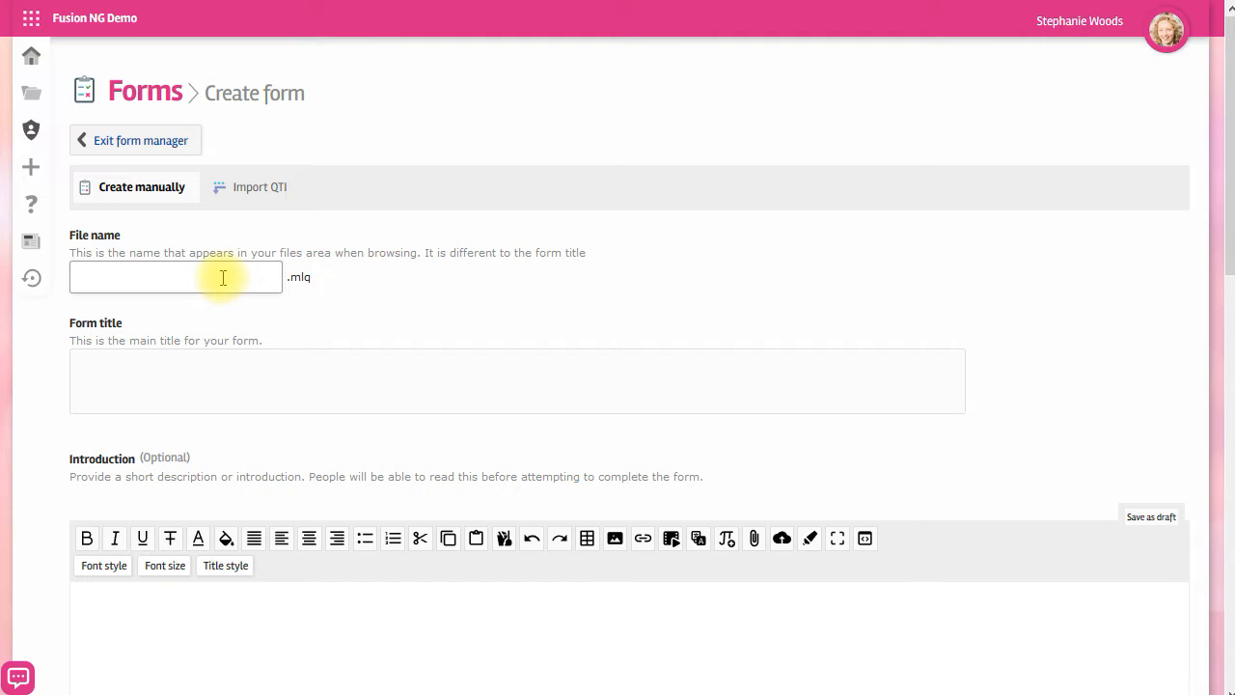
left_click(227, 394)
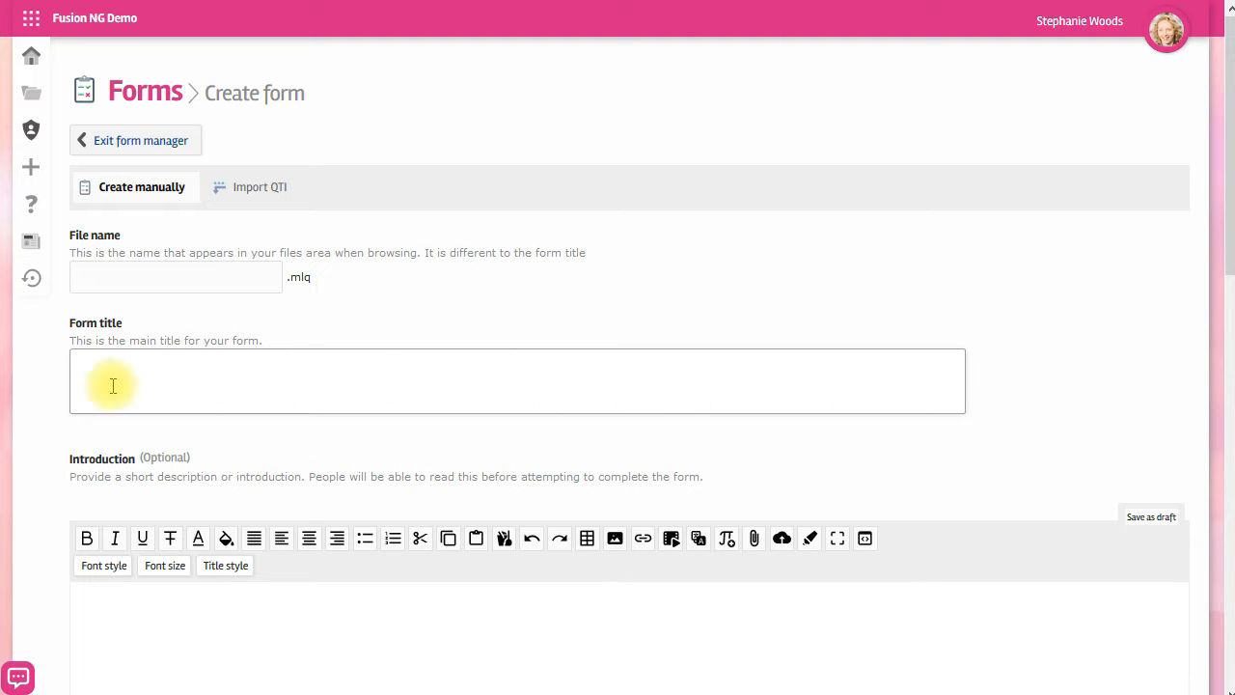
type("Maths test")
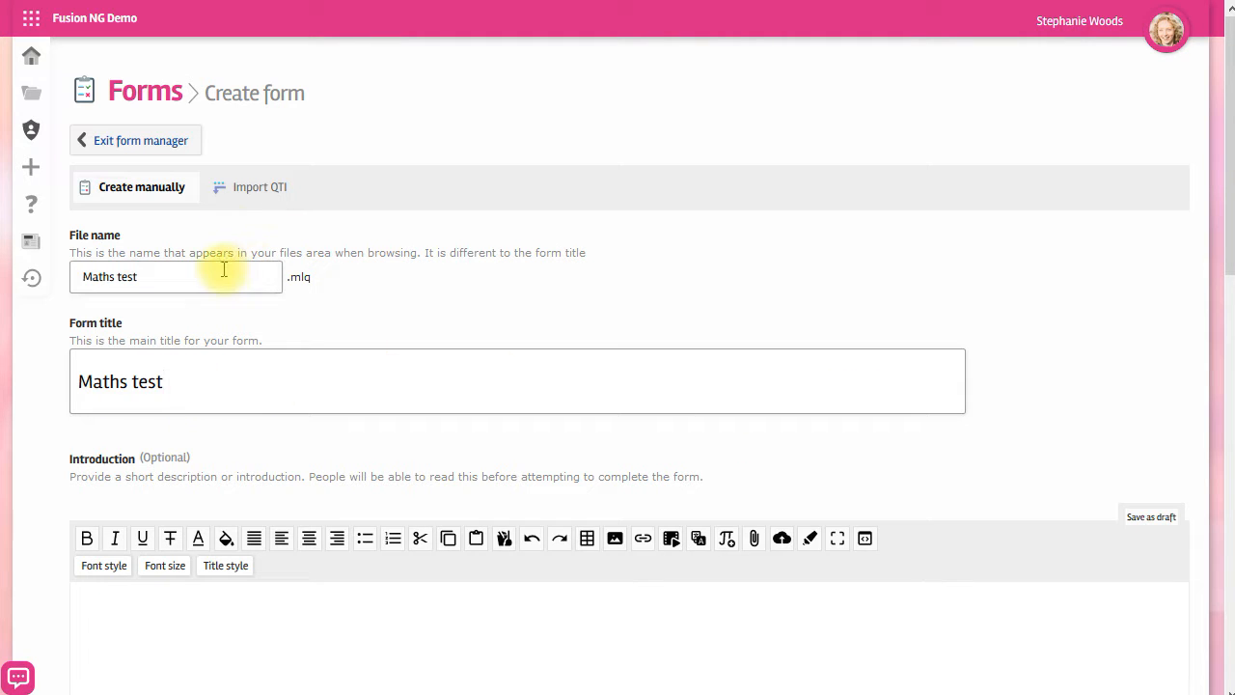
Paste the triangle diagram image into the form's introduction.
scroll(586, 407, "down", 3)
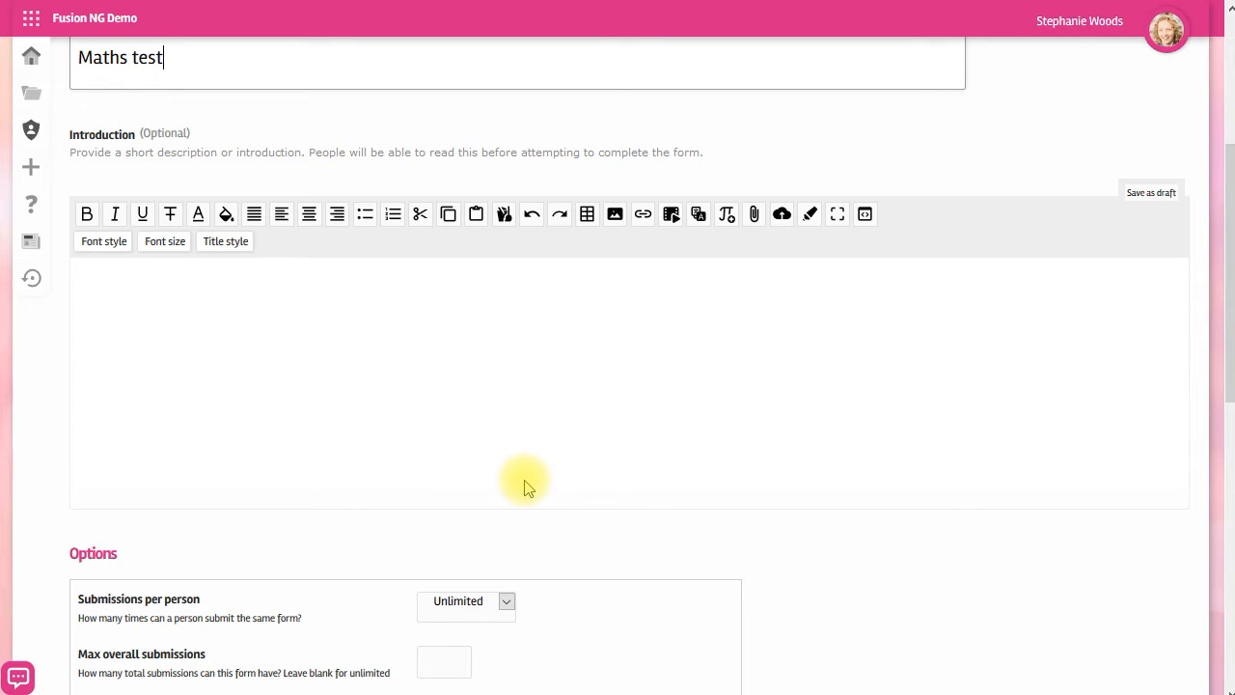
left_click(634, 261)
key("ctrl+v")
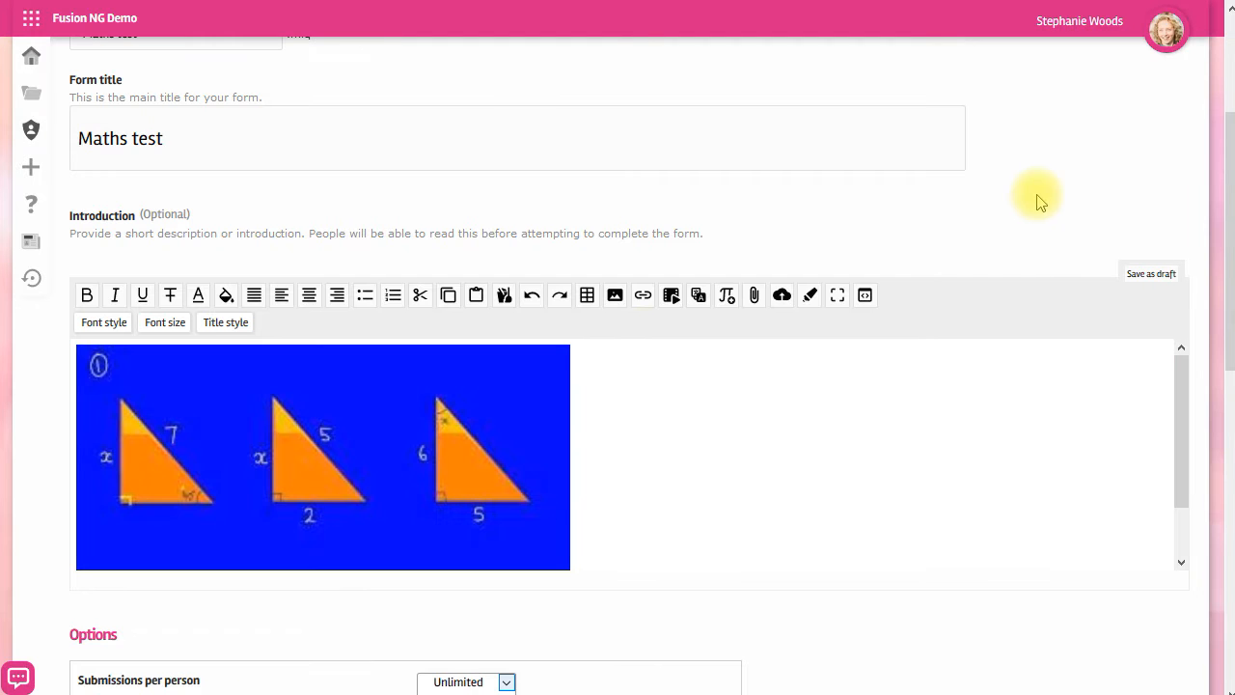
Enable View results, Design as a quiz and Allow students to self mark, and set the timer to 1 hour.
scroll(1230, 333, "down", 5)
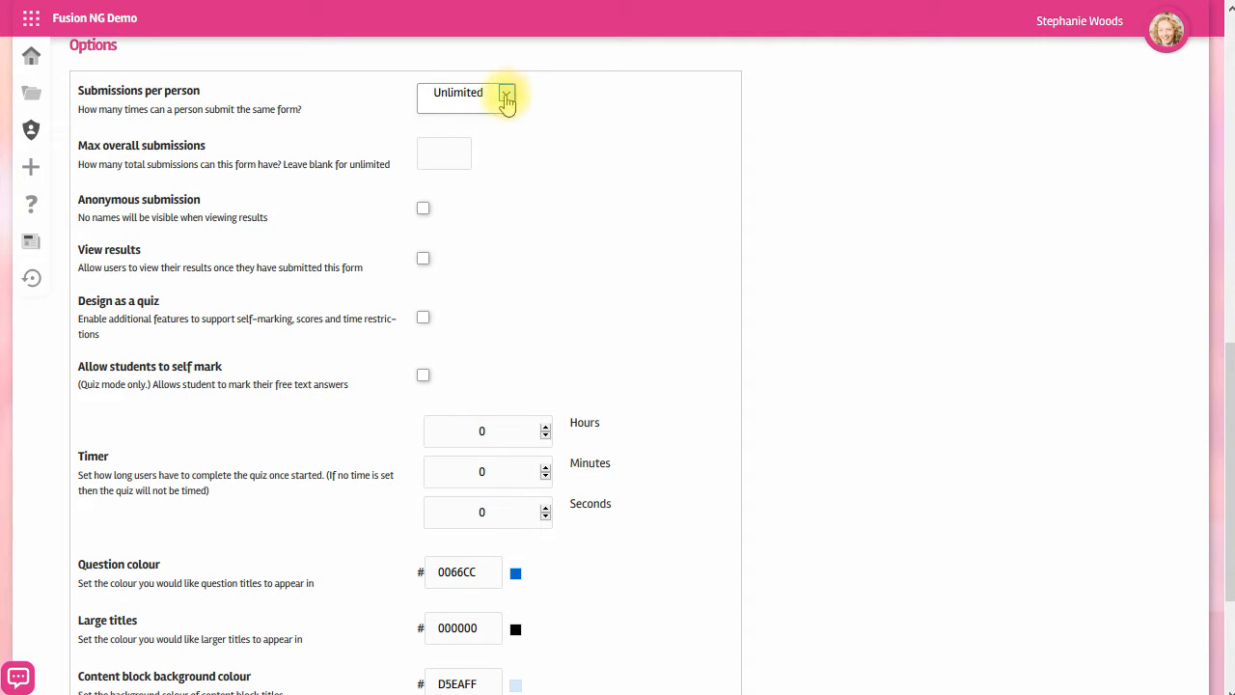
left_click(506, 96)
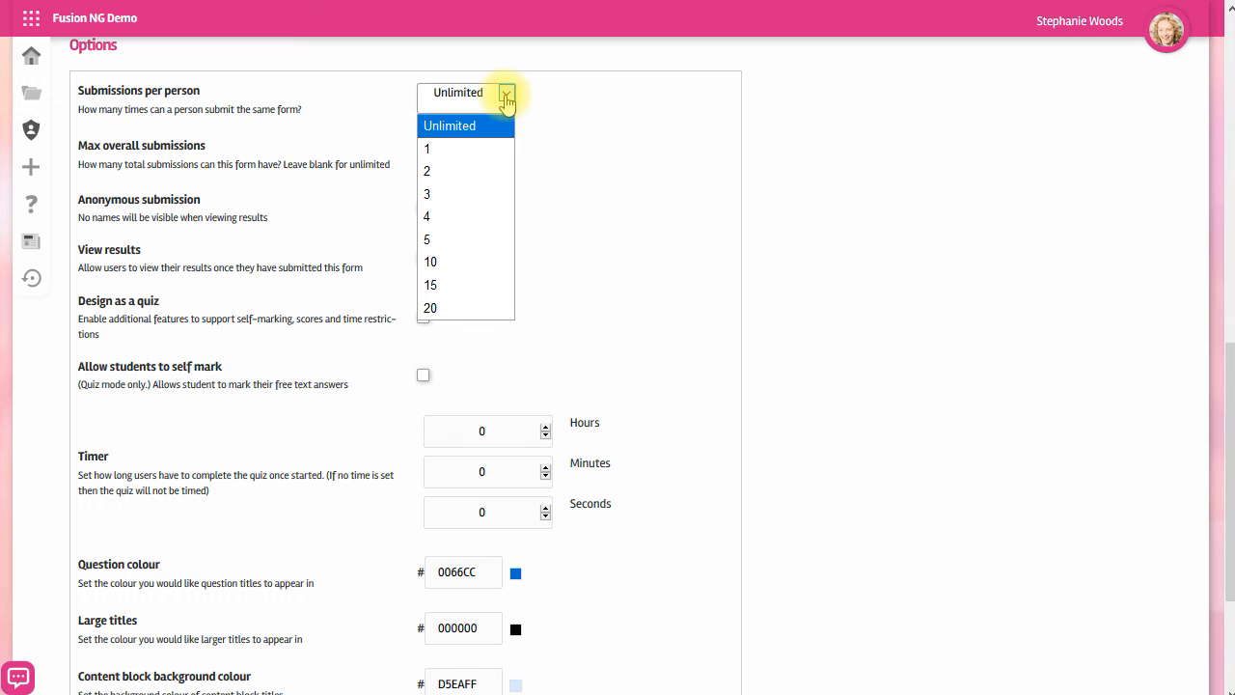
left_click(451, 126)
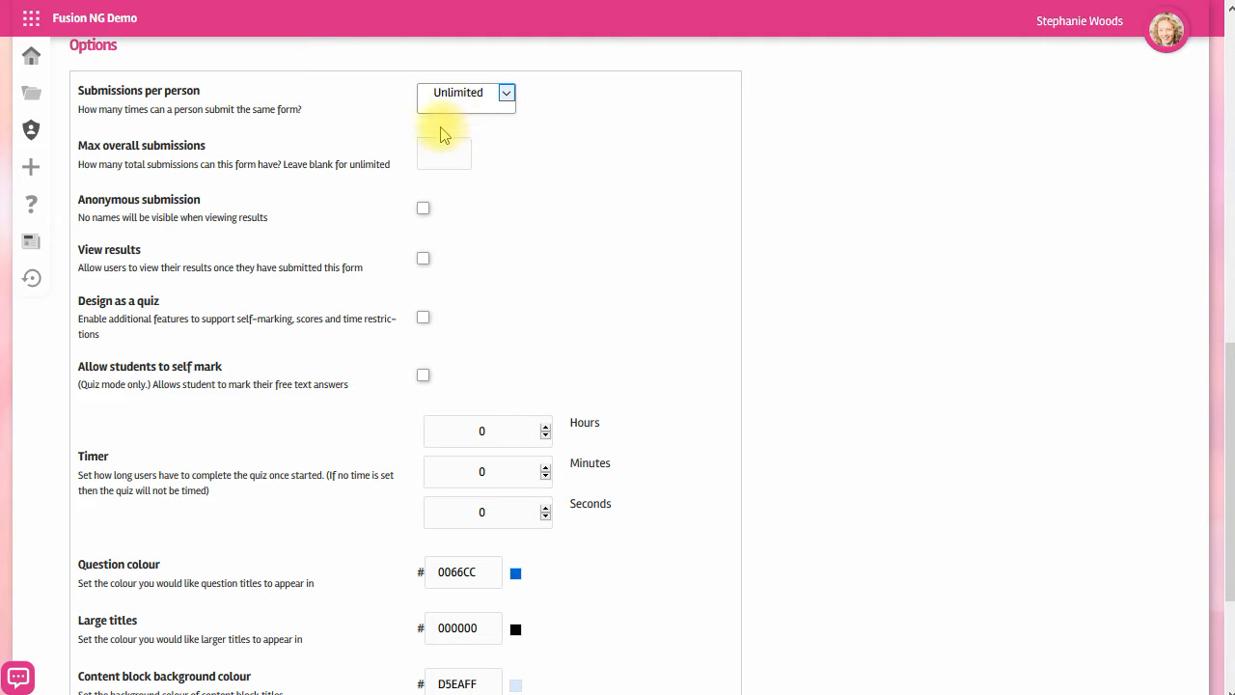
left_click(443, 141)
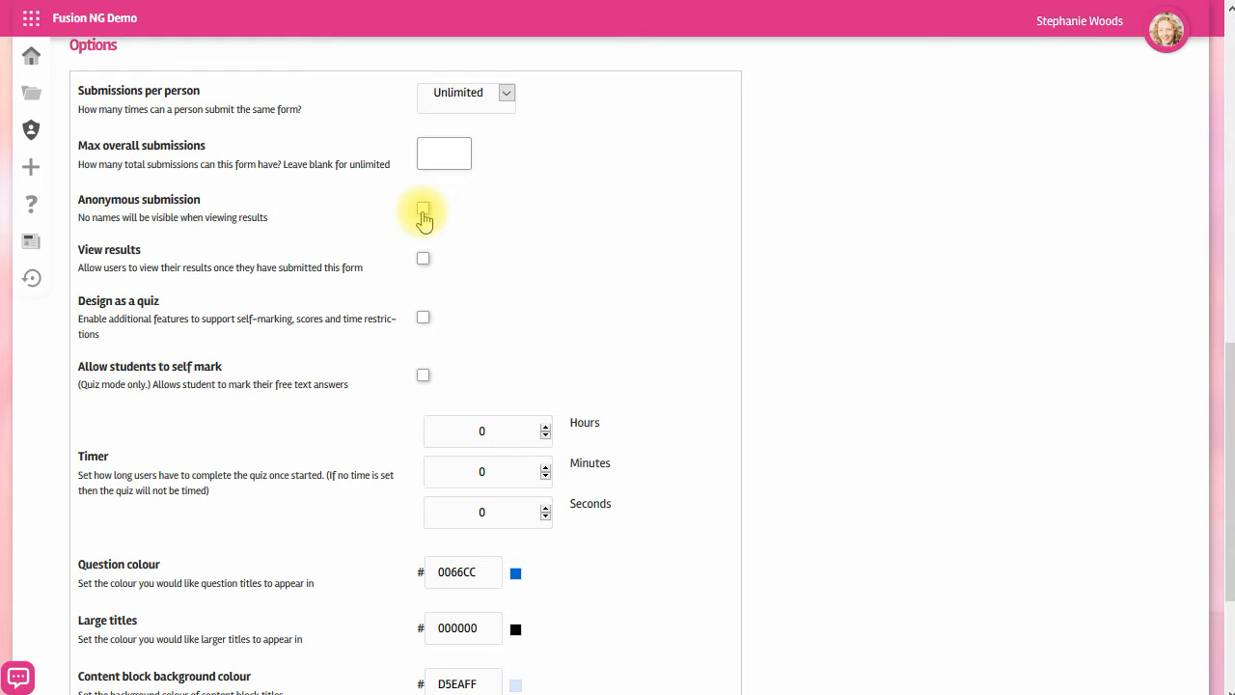
left_click(423, 259)
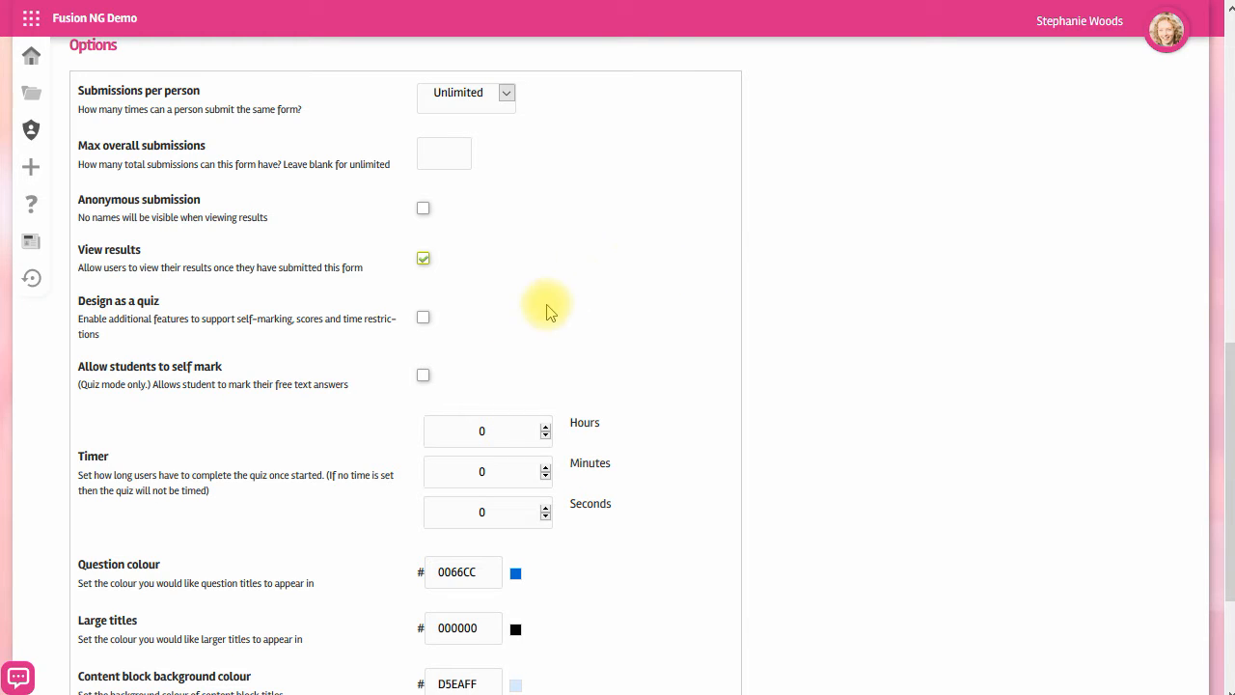
left_click(423, 318)
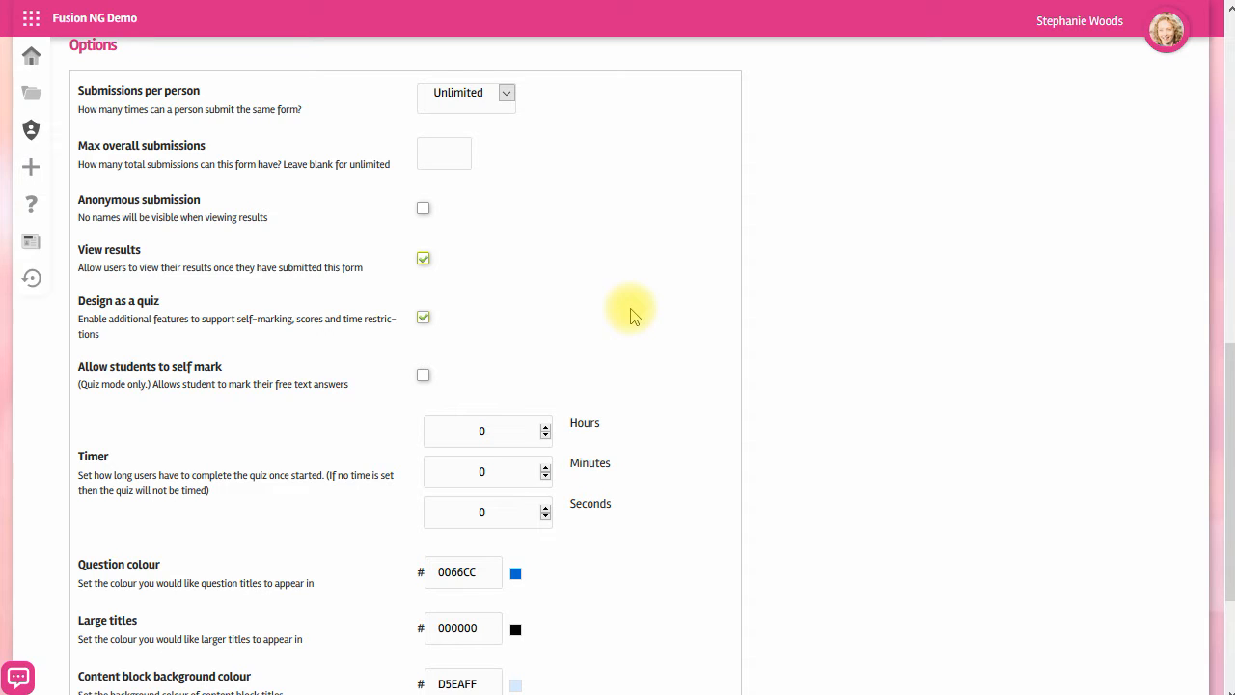
left_click(424, 377)
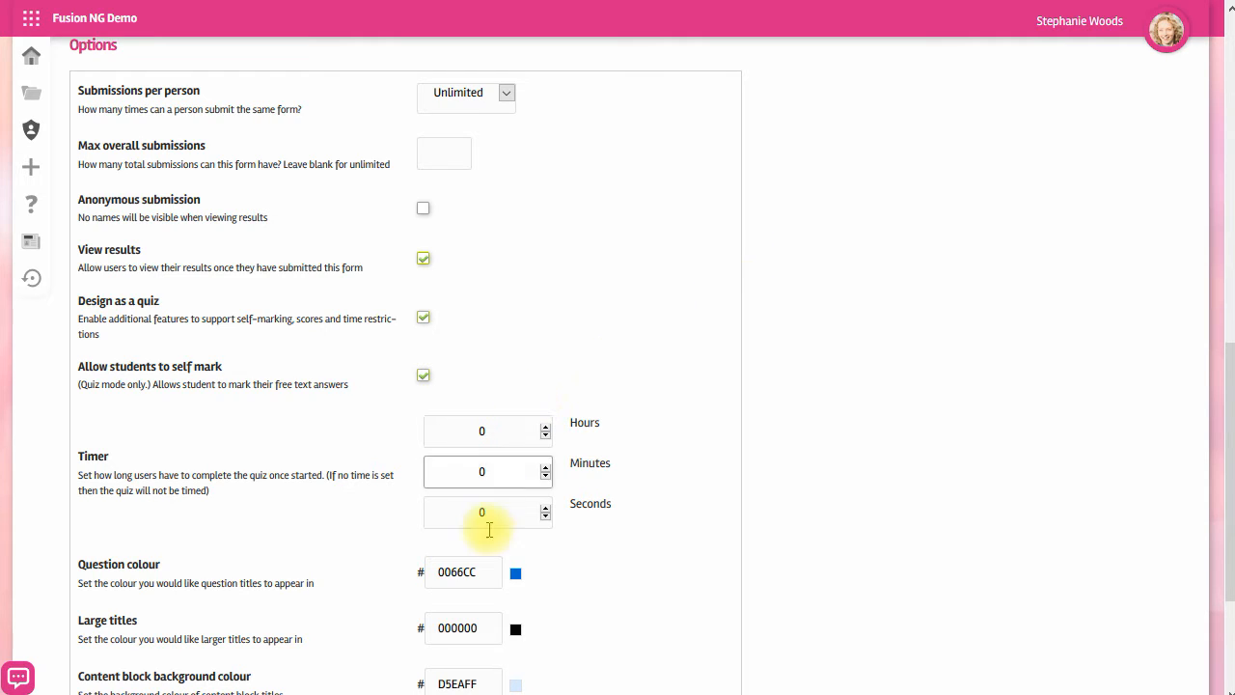
left_click(546, 426)
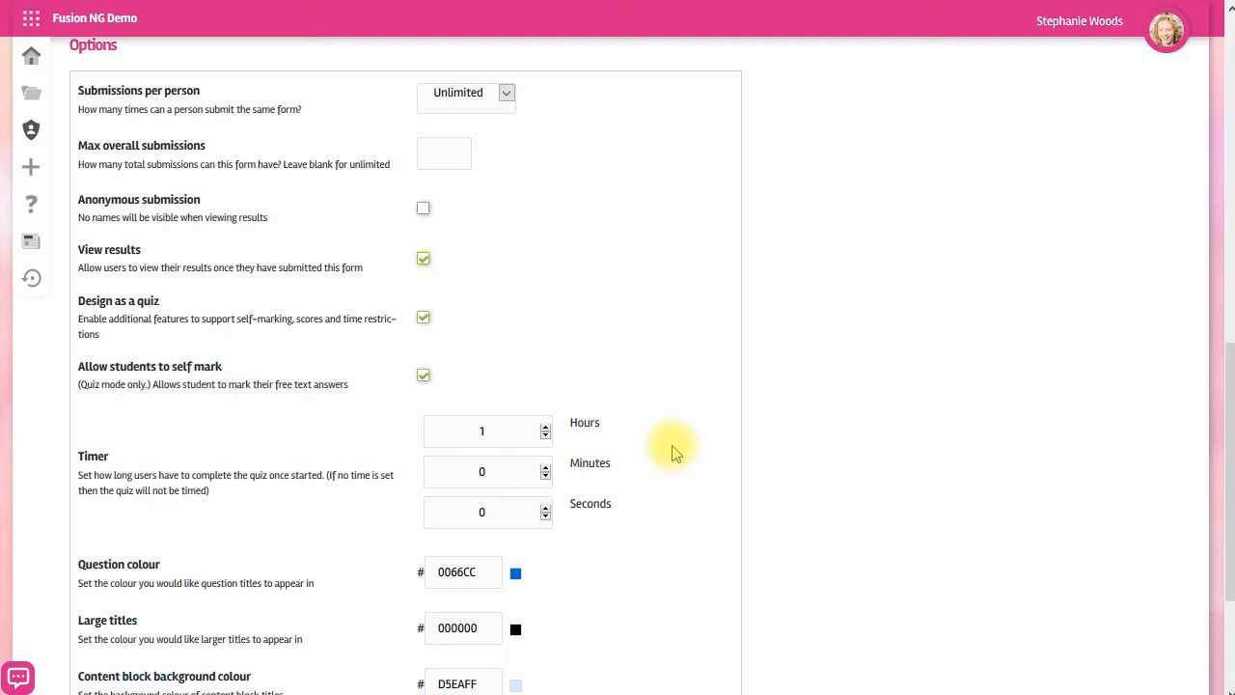
Set the content block background colour to FFE606 and continue to building the form.
scroll(720, 433, "down", 3)
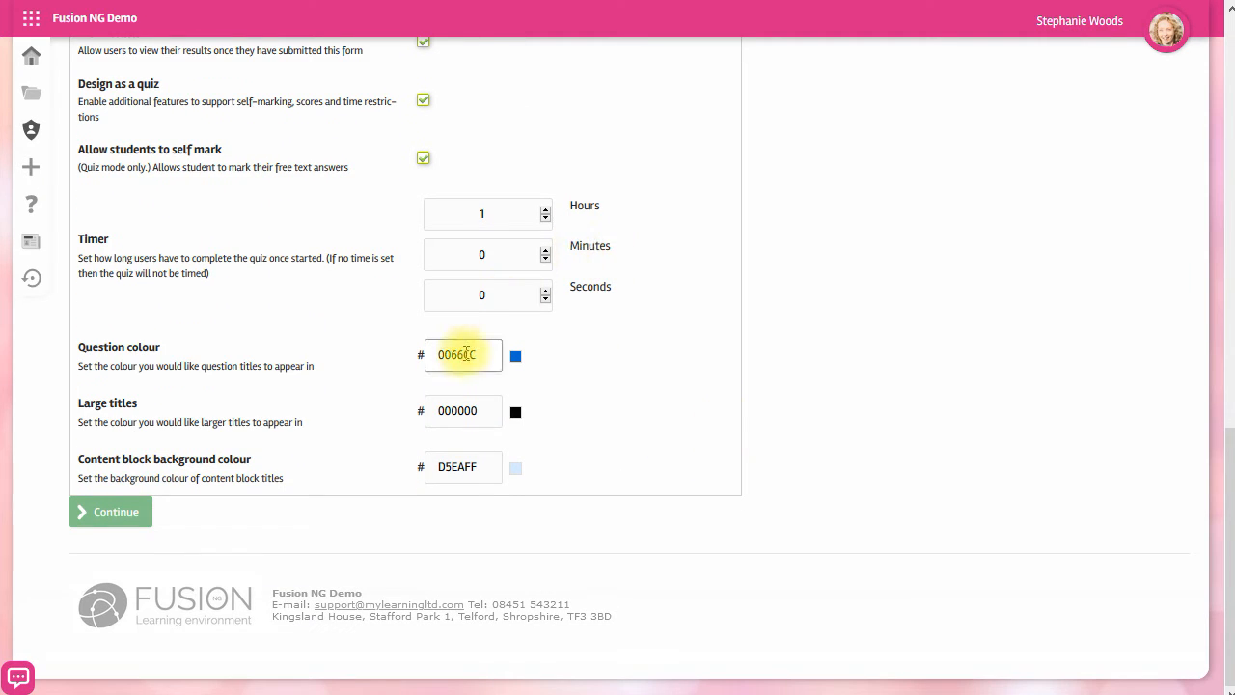
left_click(469, 467)
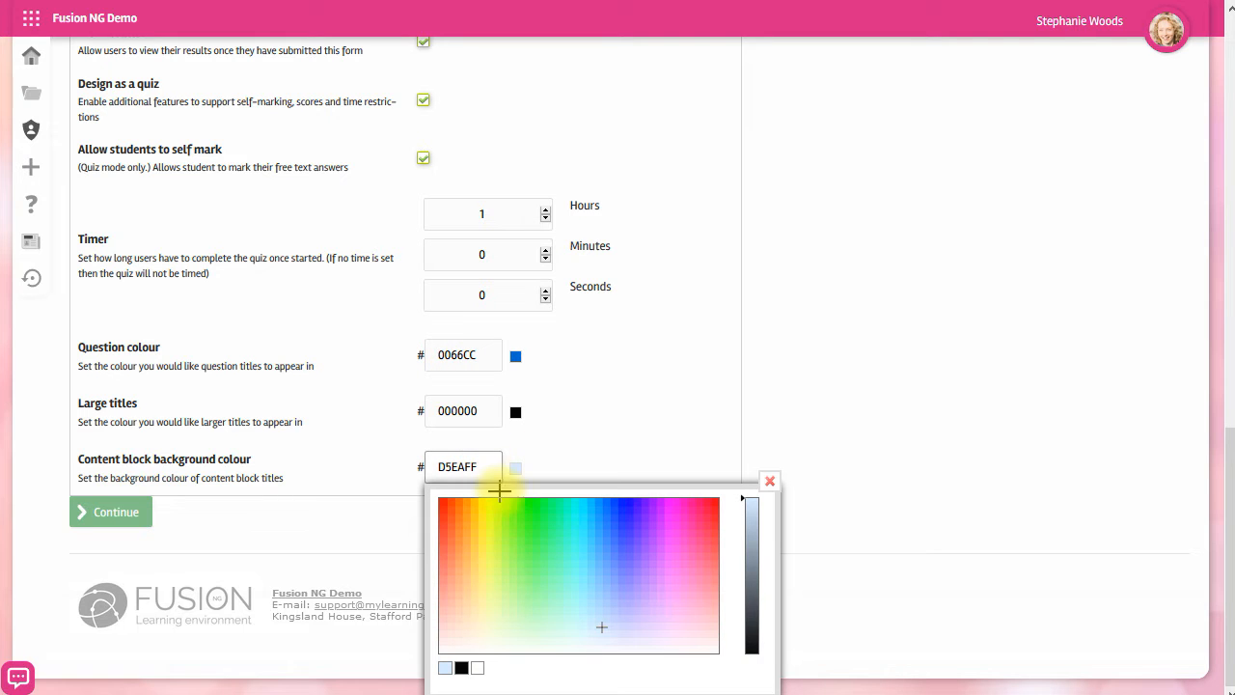
left_click(481, 502)
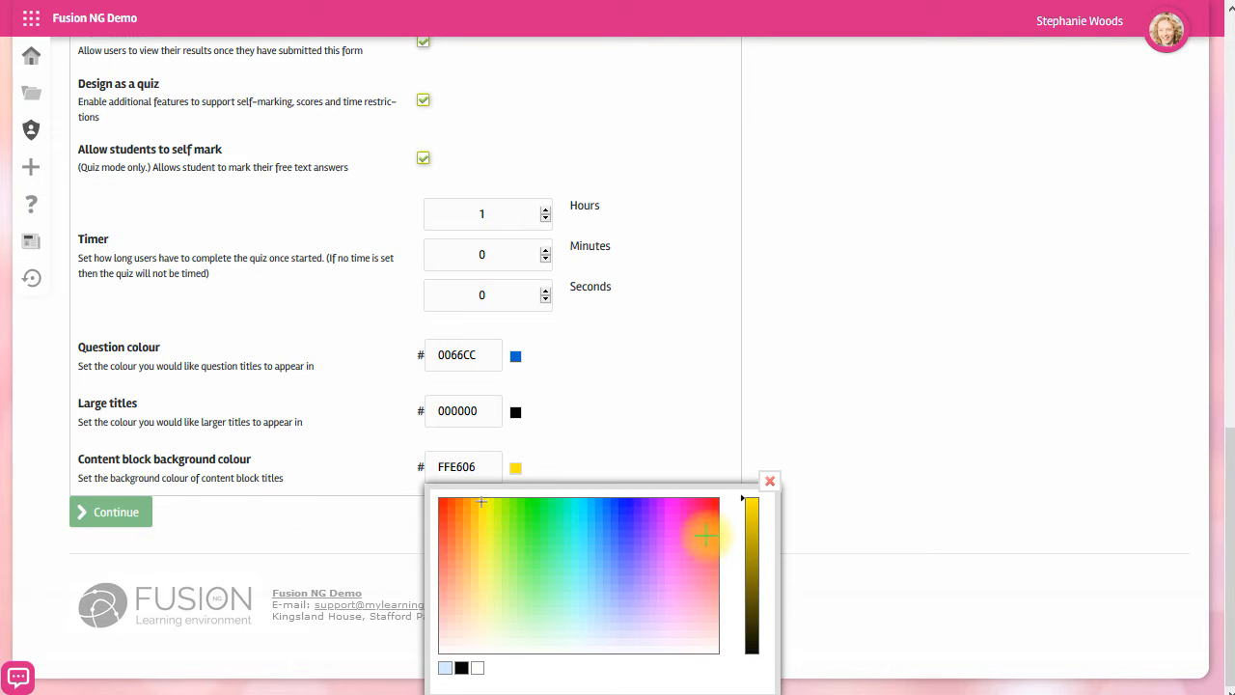
left_click(769, 480)
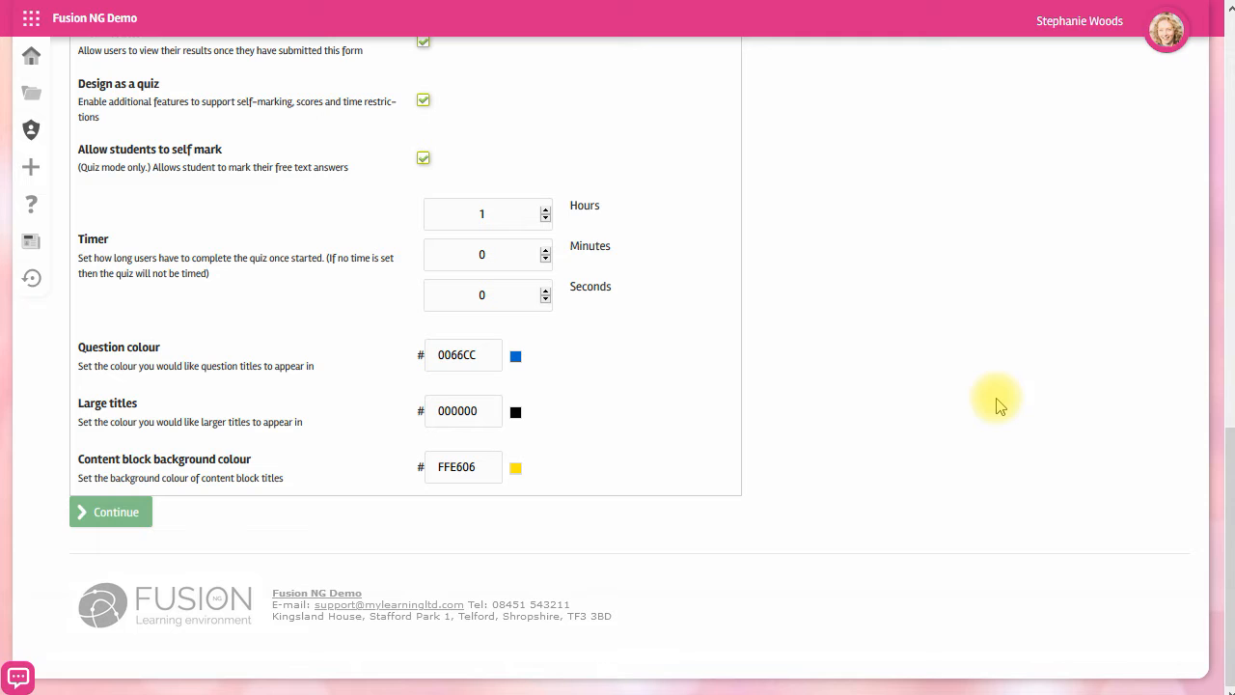
left_click(120, 515)
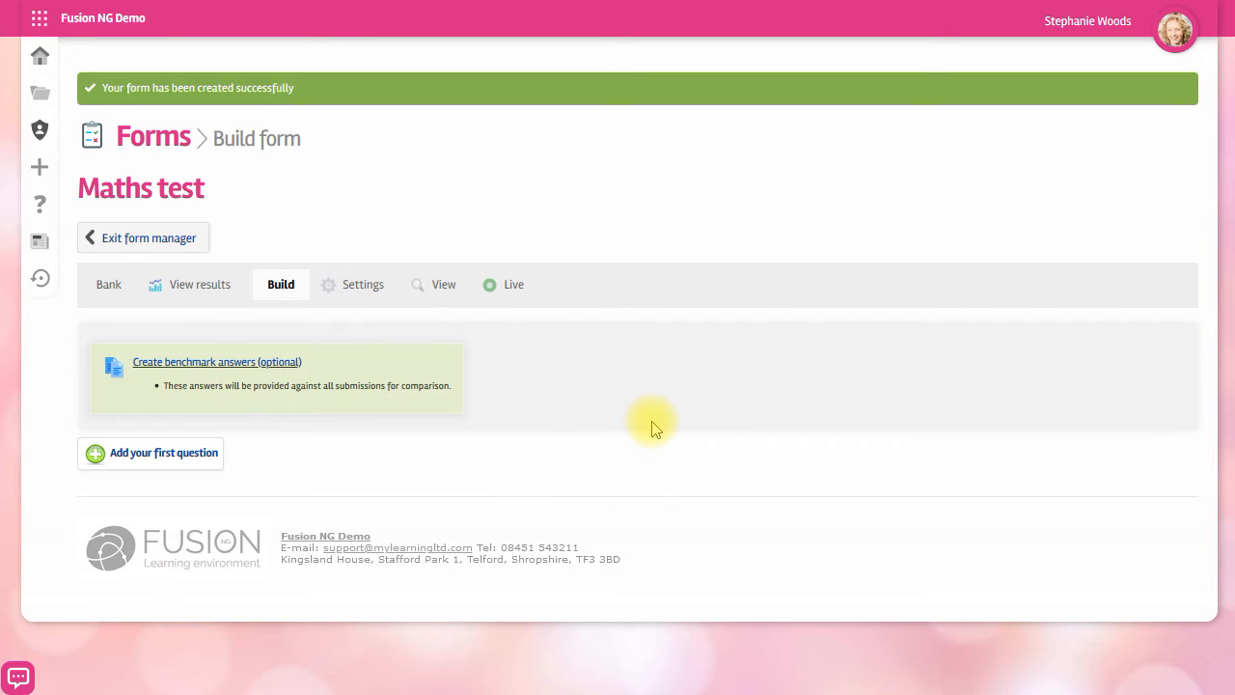
Add a single choice question titled What shape is shape D?
left_click(165, 461)
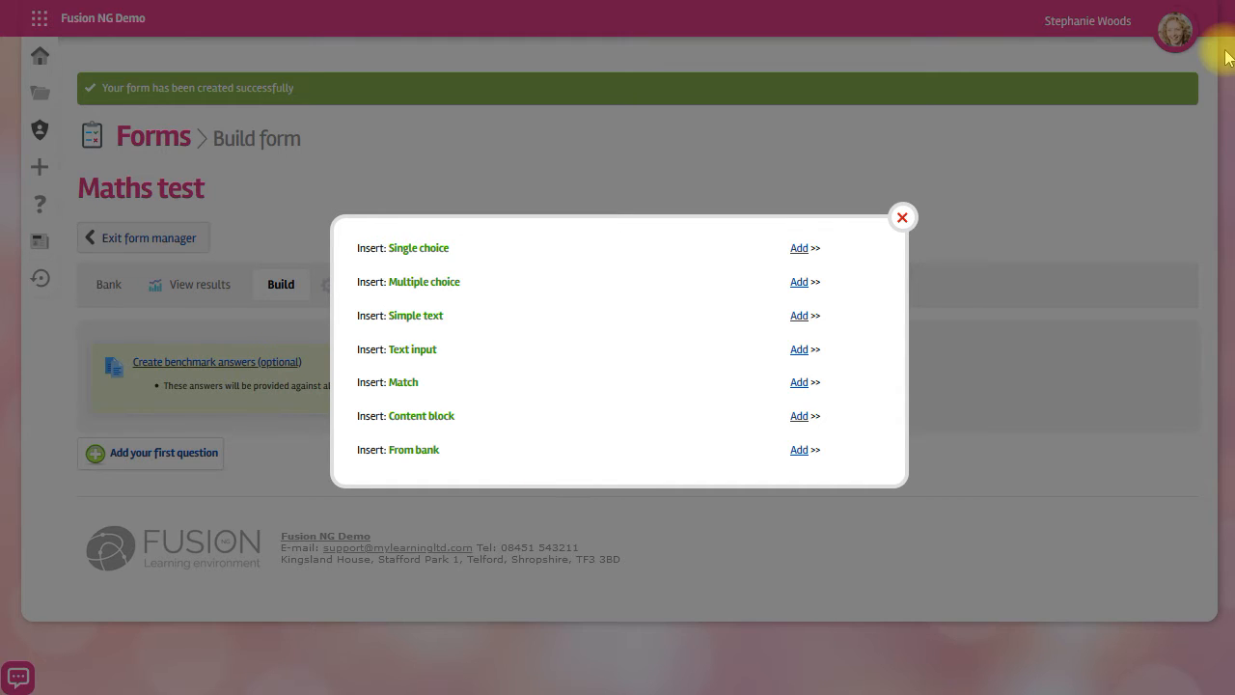
left_click(799, 249)
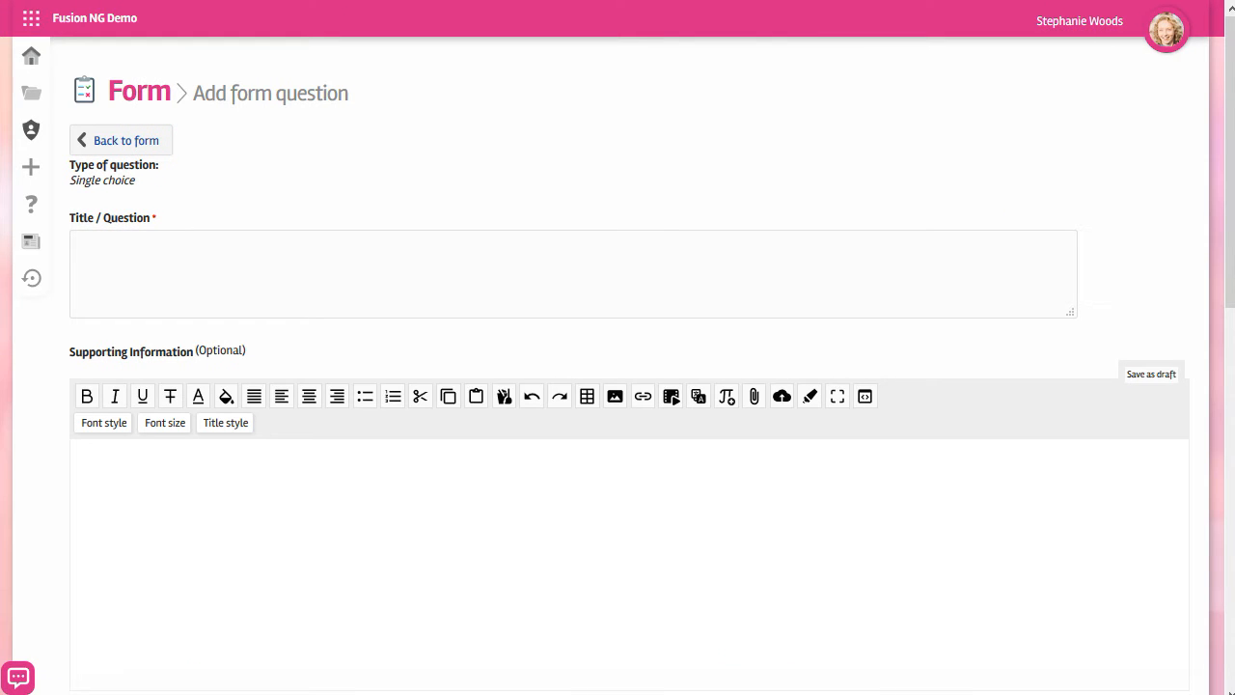
left_click(208, 291)
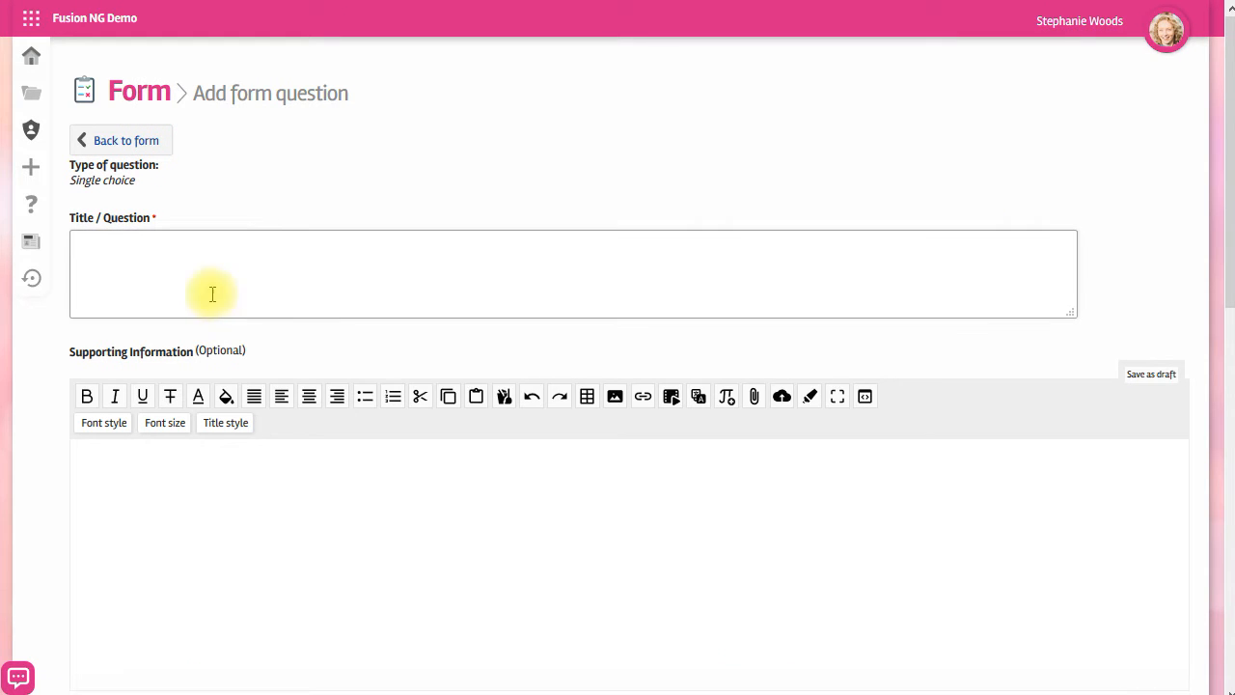
right_click(303, 270)
left_click(339, 353)
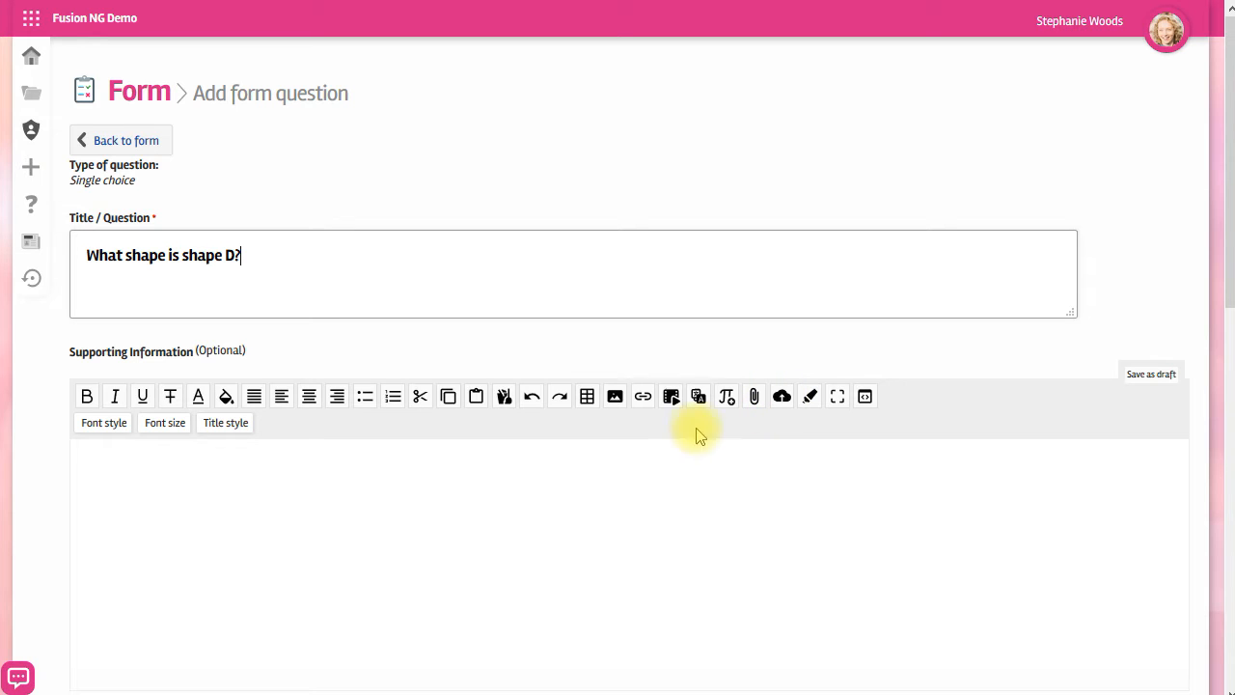
Insert the shapes.png image at Original size into the question's supporting information.
left_click(614, 395)
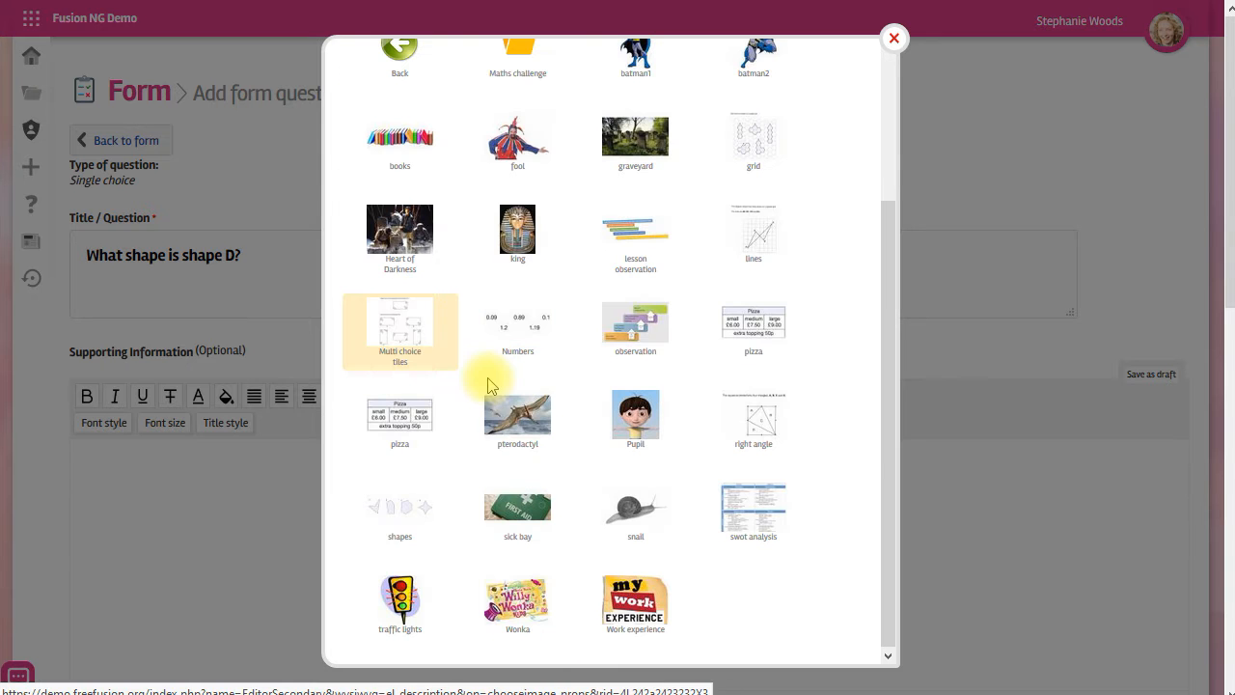
left_click(403, 507)
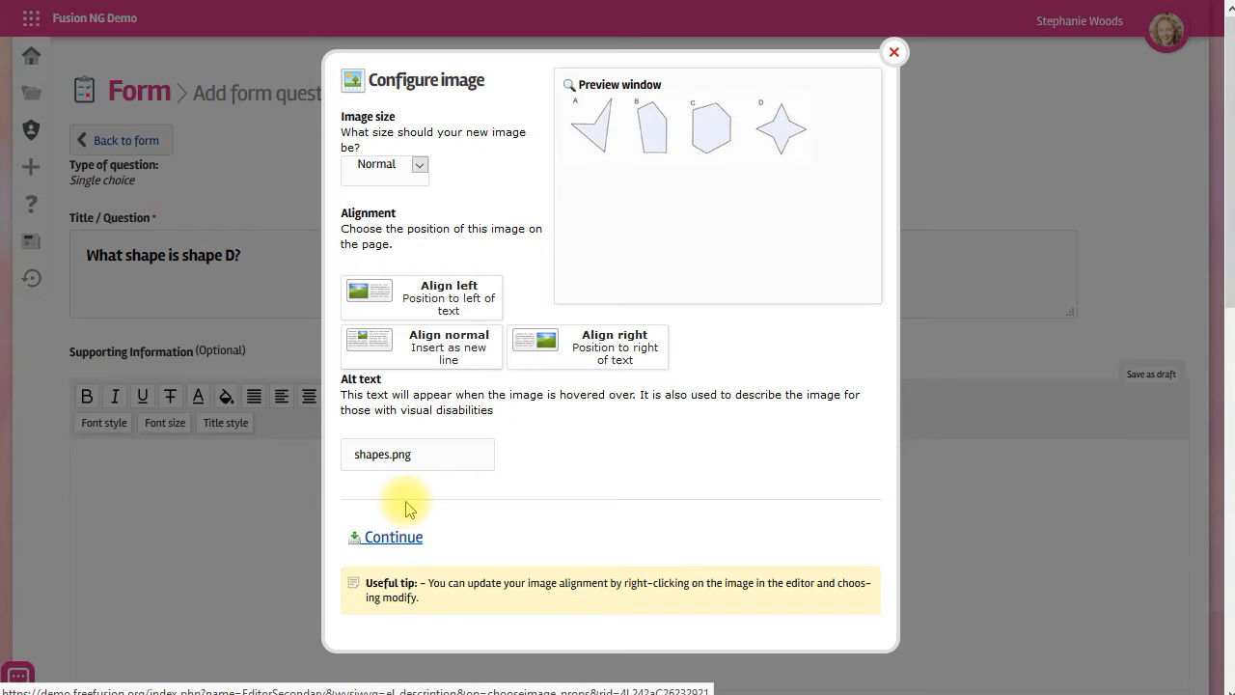
left_click(420, 165)
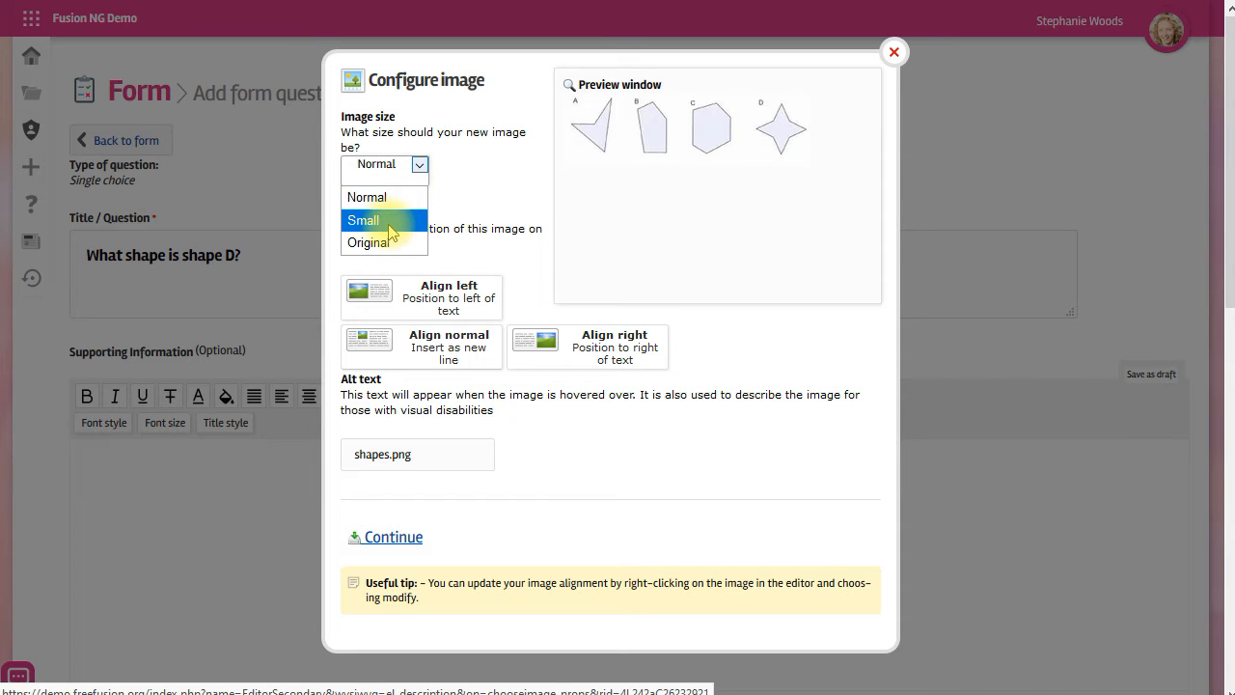
left_click(385, 244)
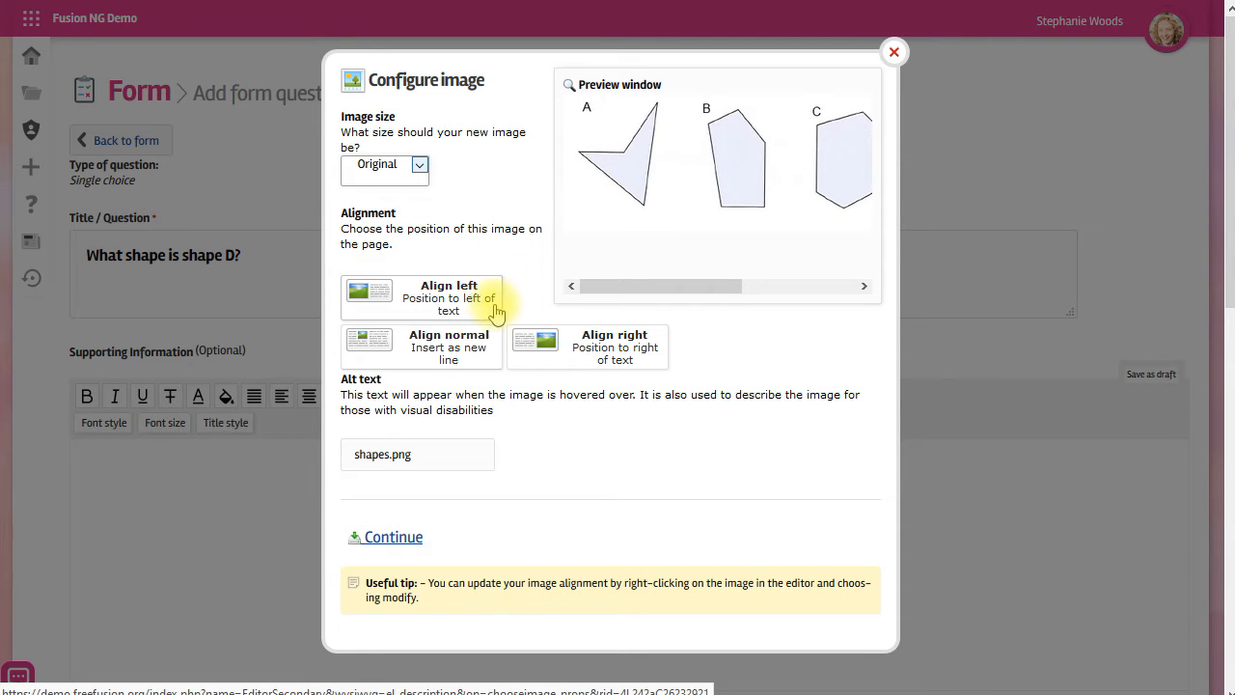
scroll(442, 470, "down", 1)
left_click(394, 538)
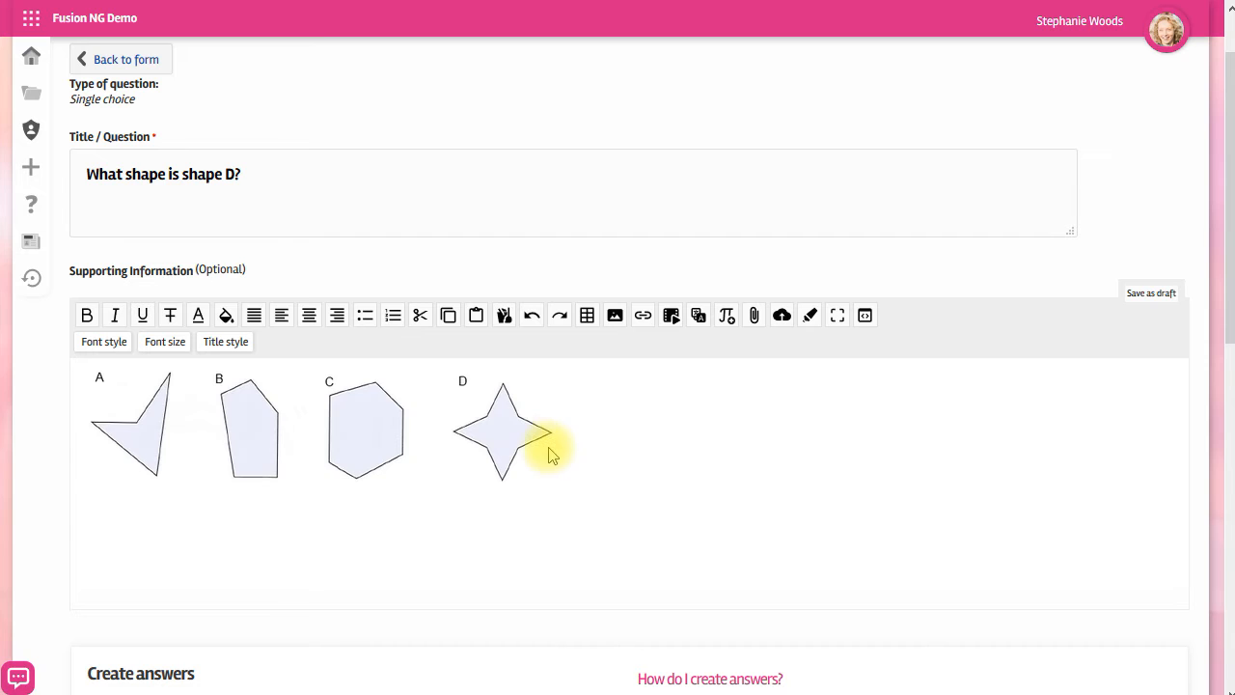
Add five answers Pentagon, Triangle, Octagon, Quadrilateral and Hexagon, giving Octagon 1 point.
scroll(665, 502, "down", 5)
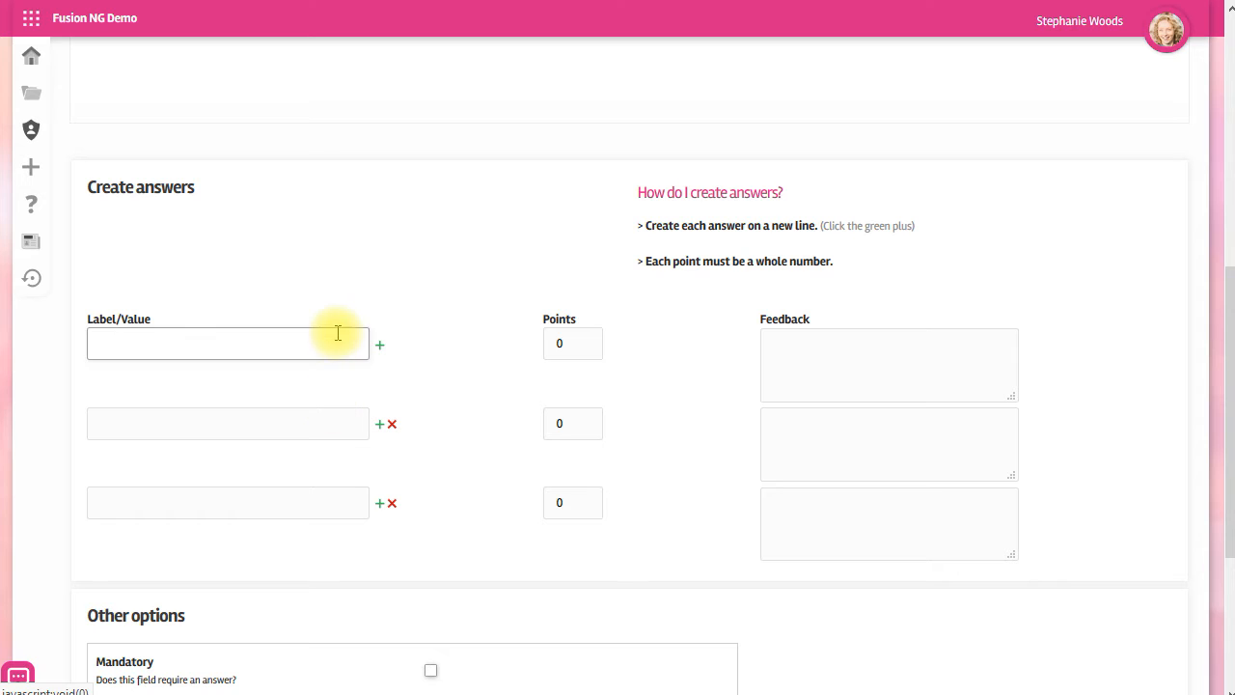
left_click(379, 503)
left_click(379, 502)
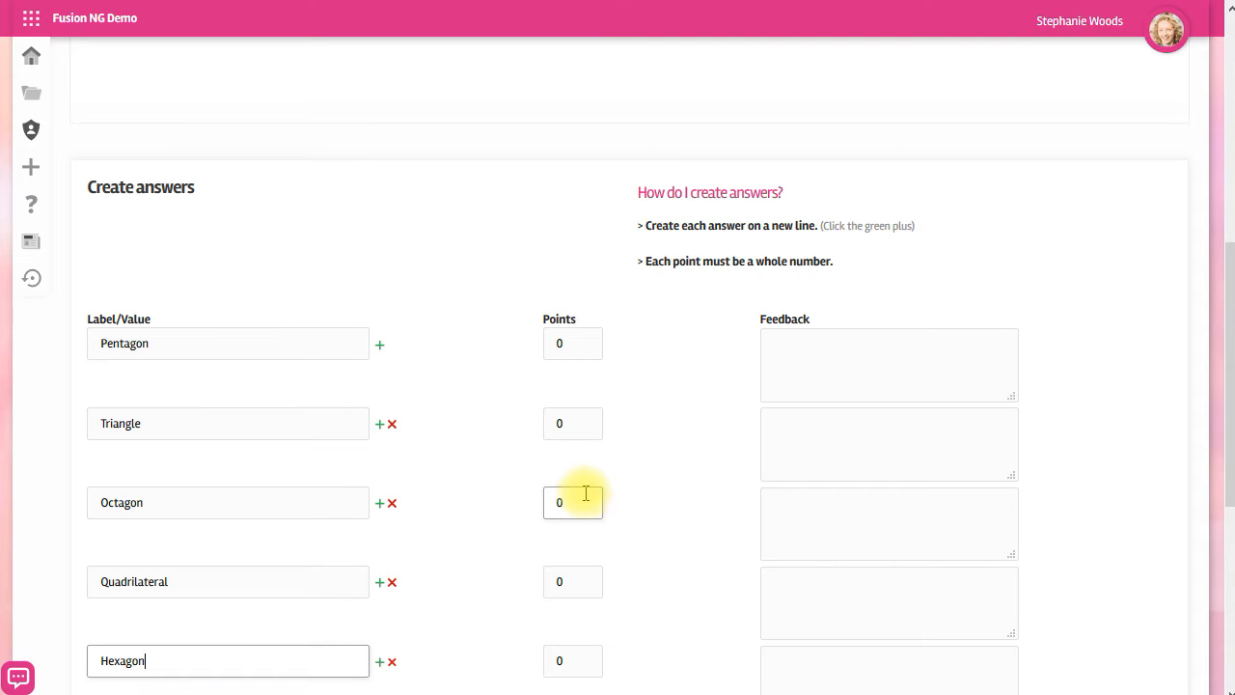
left_click_drag(586, 493, 504, 503)
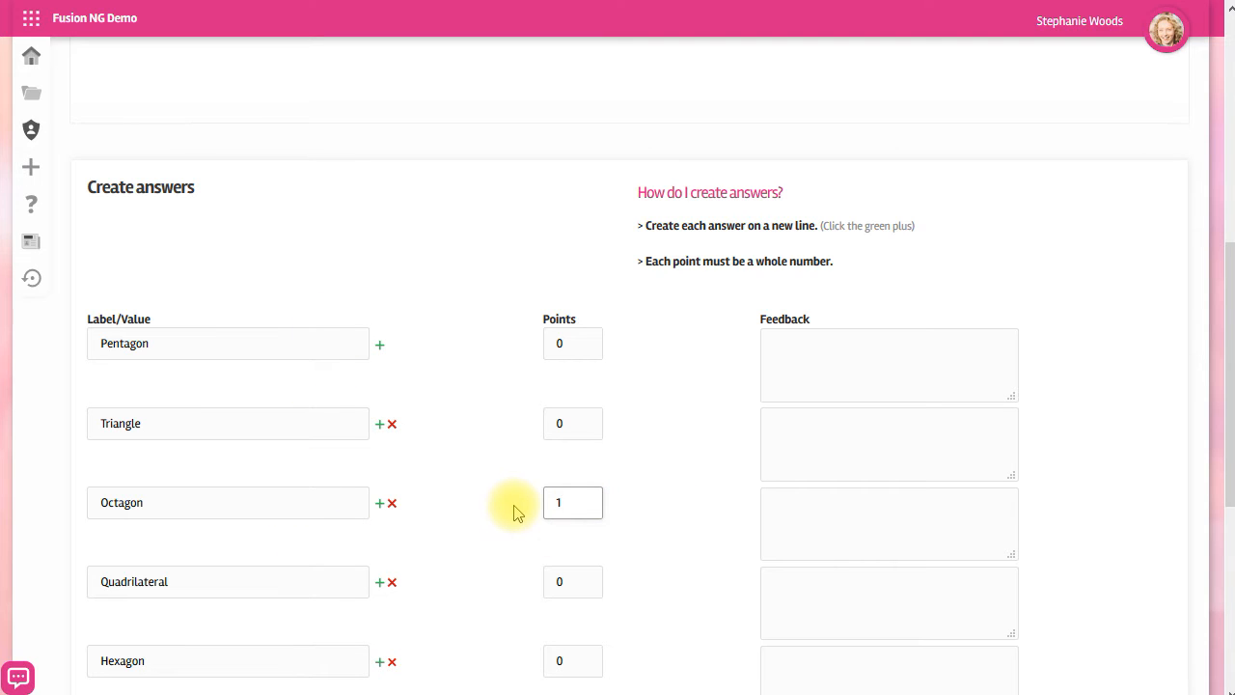
type("1")
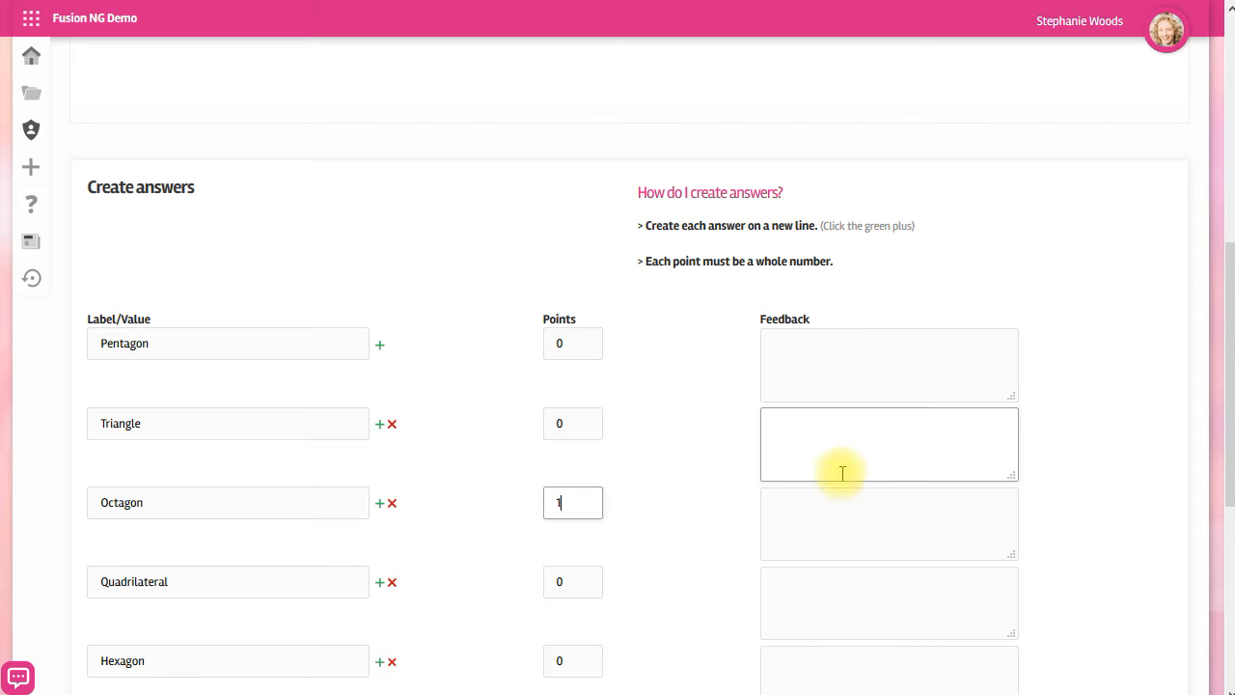
Set the answer method to Radio buttons and create the question.
scroll(862, 550, "down", 5)
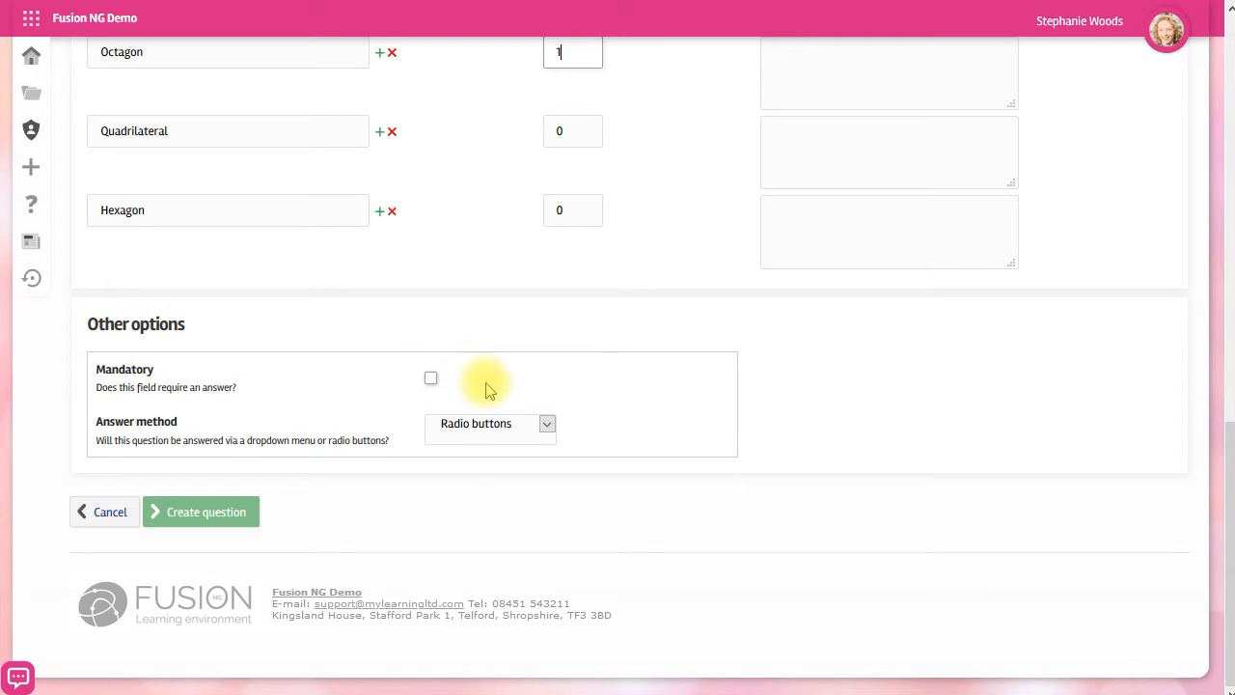
left_click(547, 424)
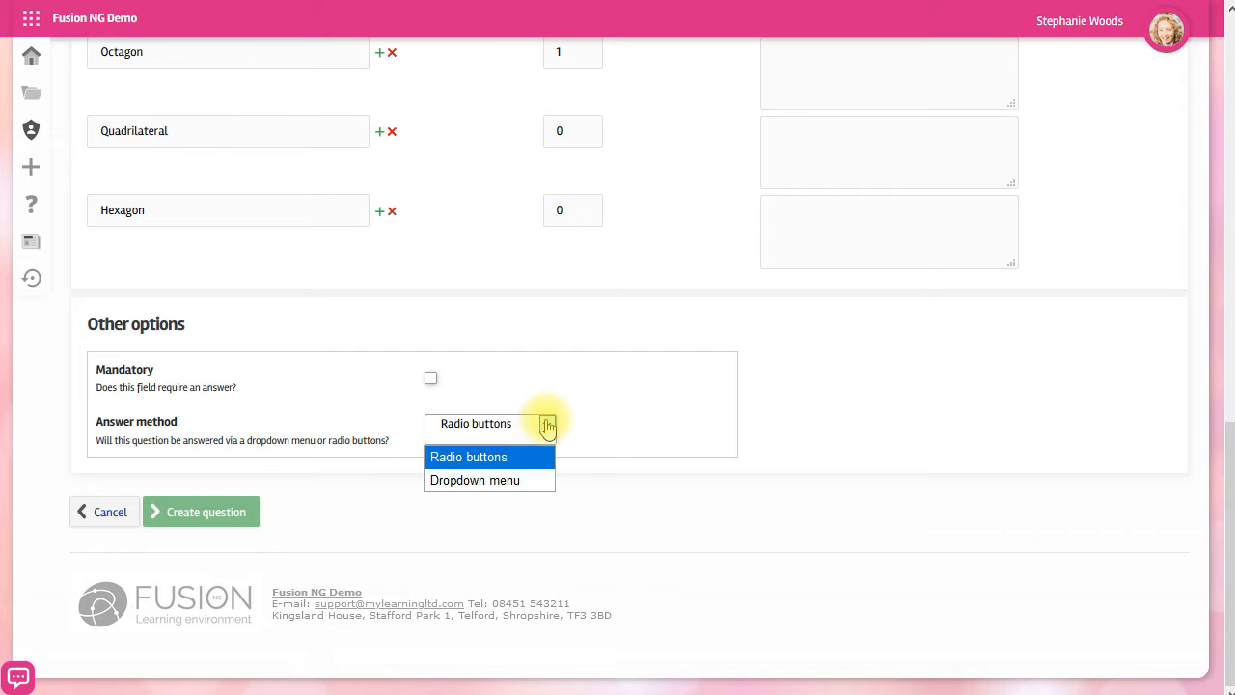
left_click(510, 457)
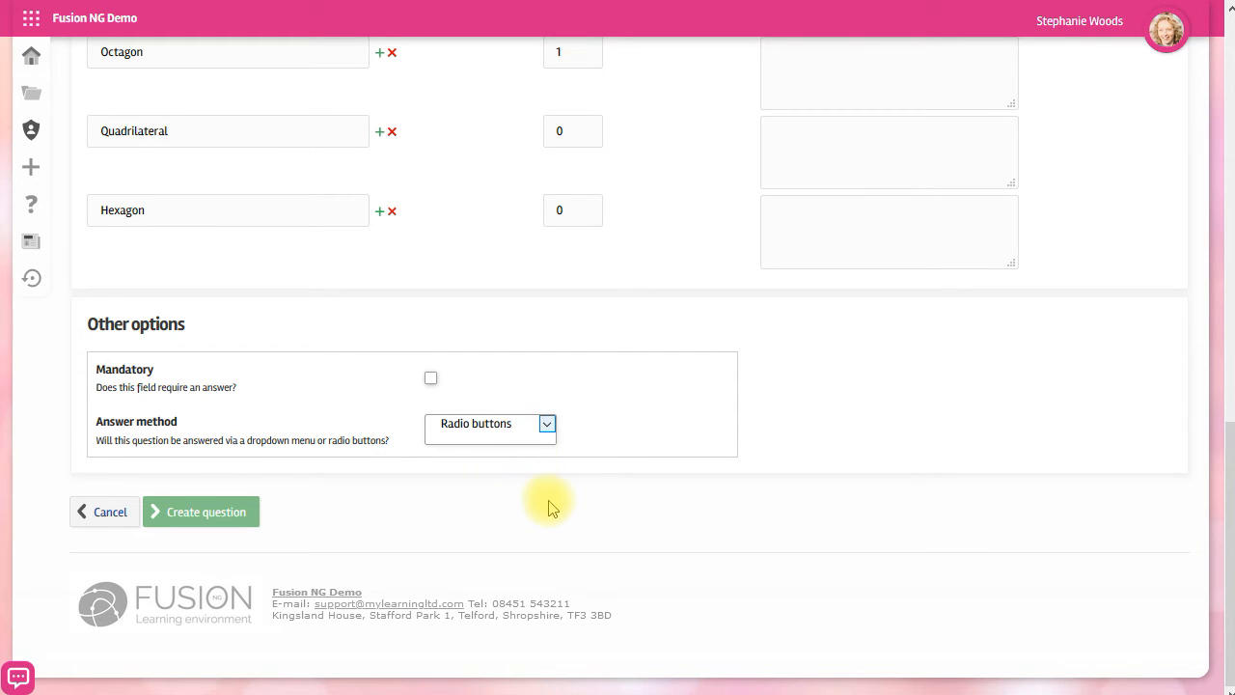
left_click(203, 516)
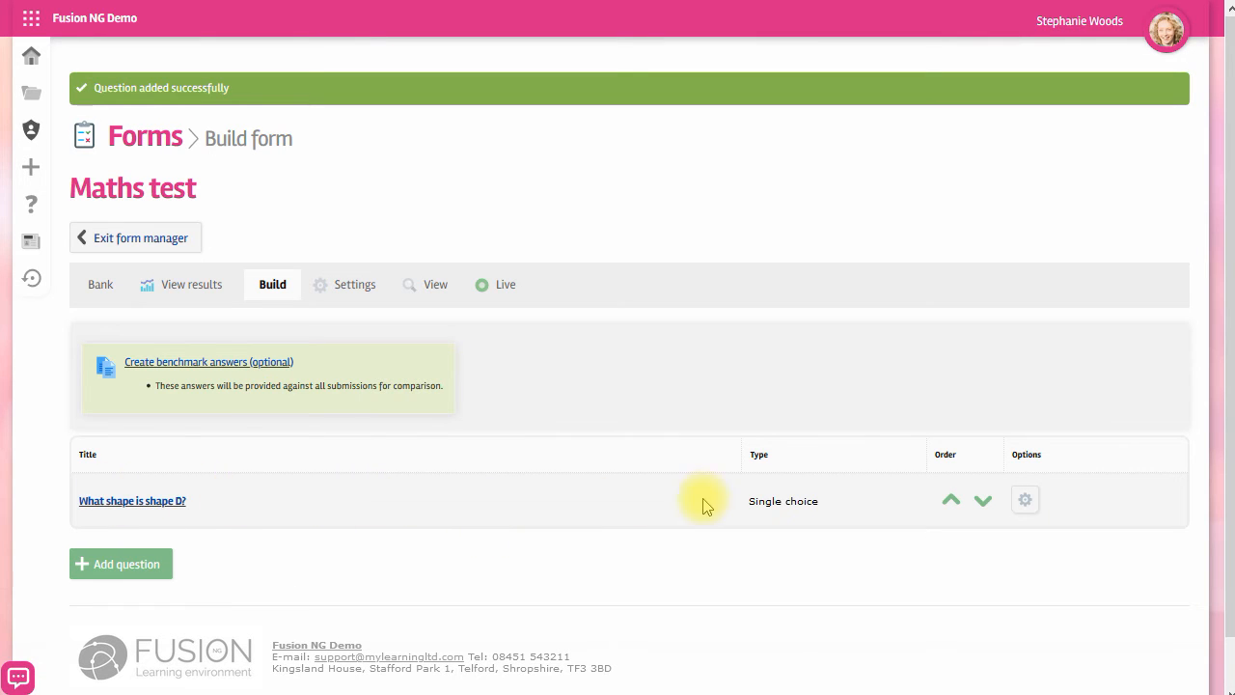
Preview the Maths test form to examine the new question.
left_click(1025, 501)
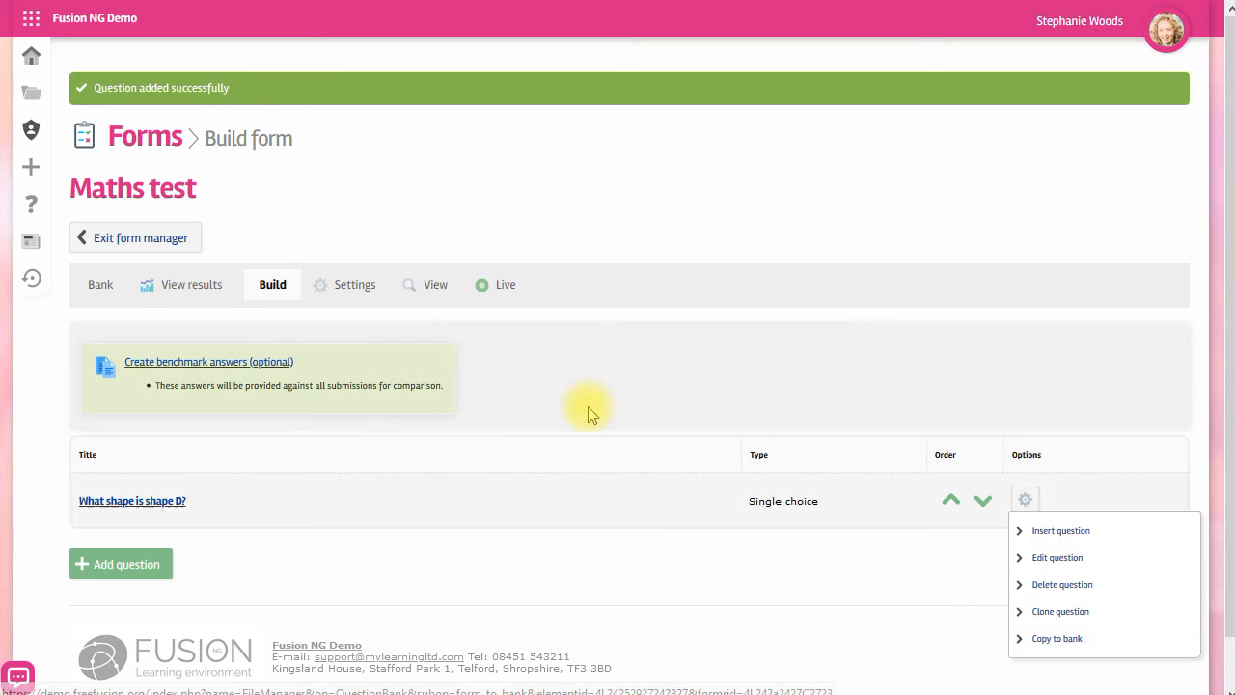
left_click(434, 286)
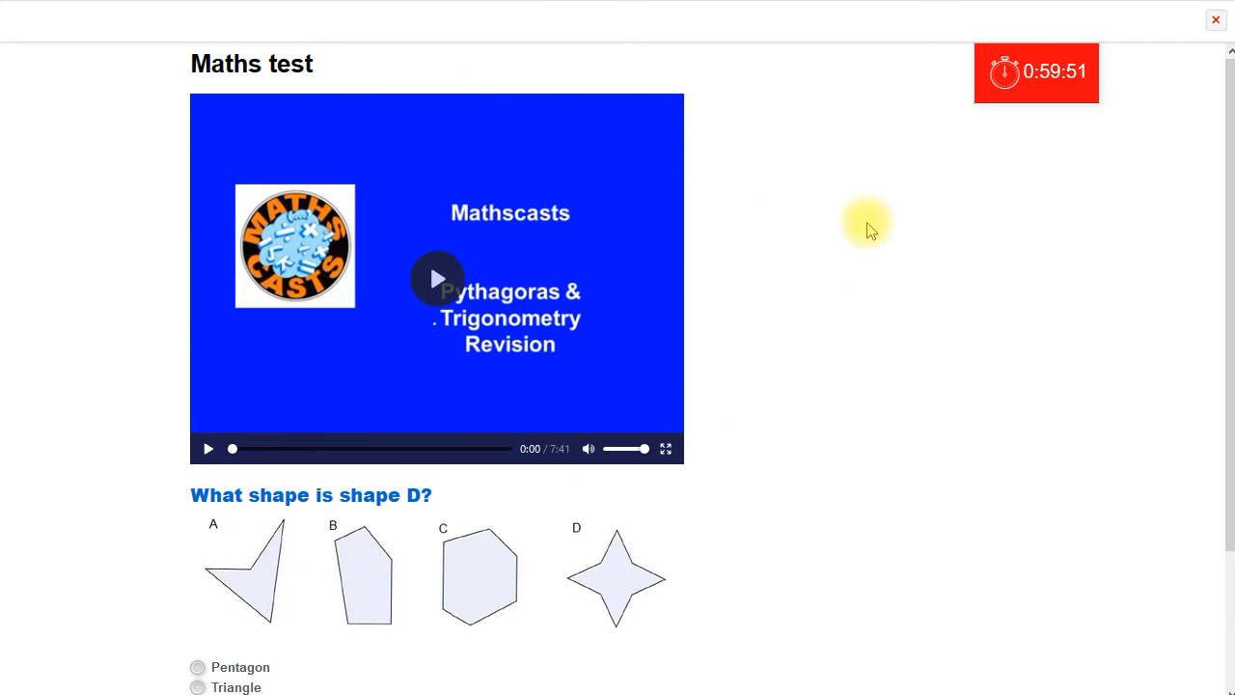
scroll(917, 433, "down", 2)
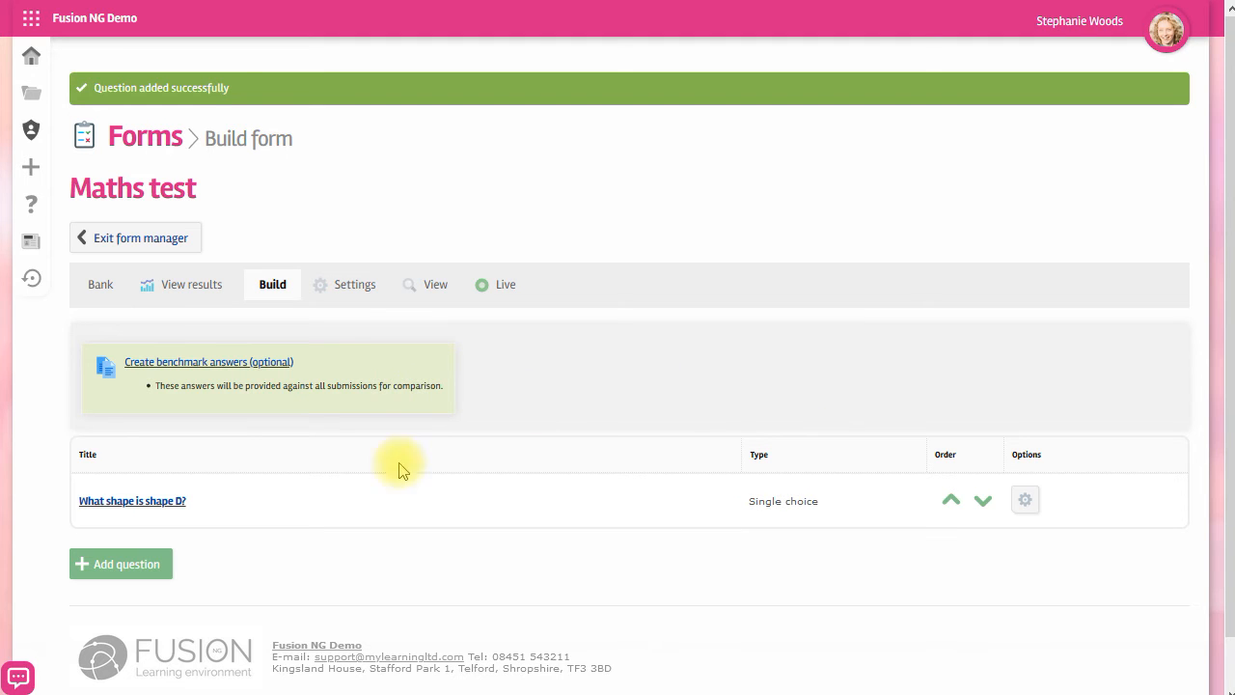
Add a multiple choice question titled Tick all the tiles that have the same design as Megan's tile., pasting the copied content into its supporting information.
left_click(133, 565)
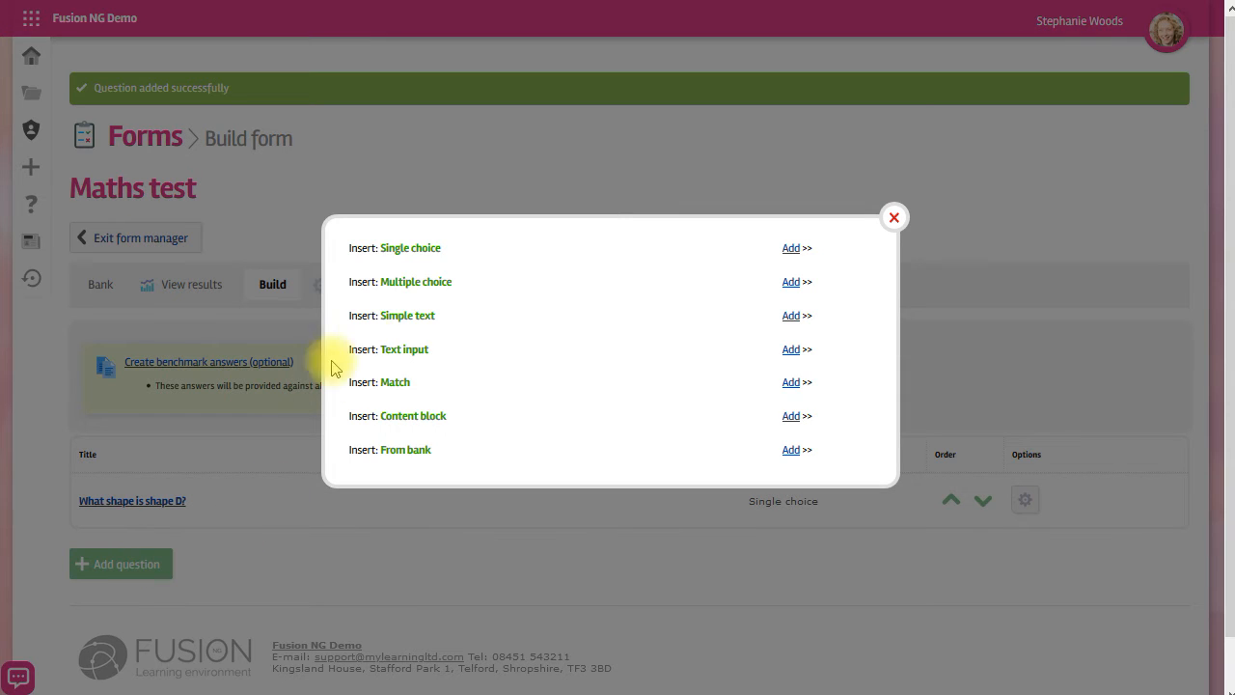
left_click(790, 284)
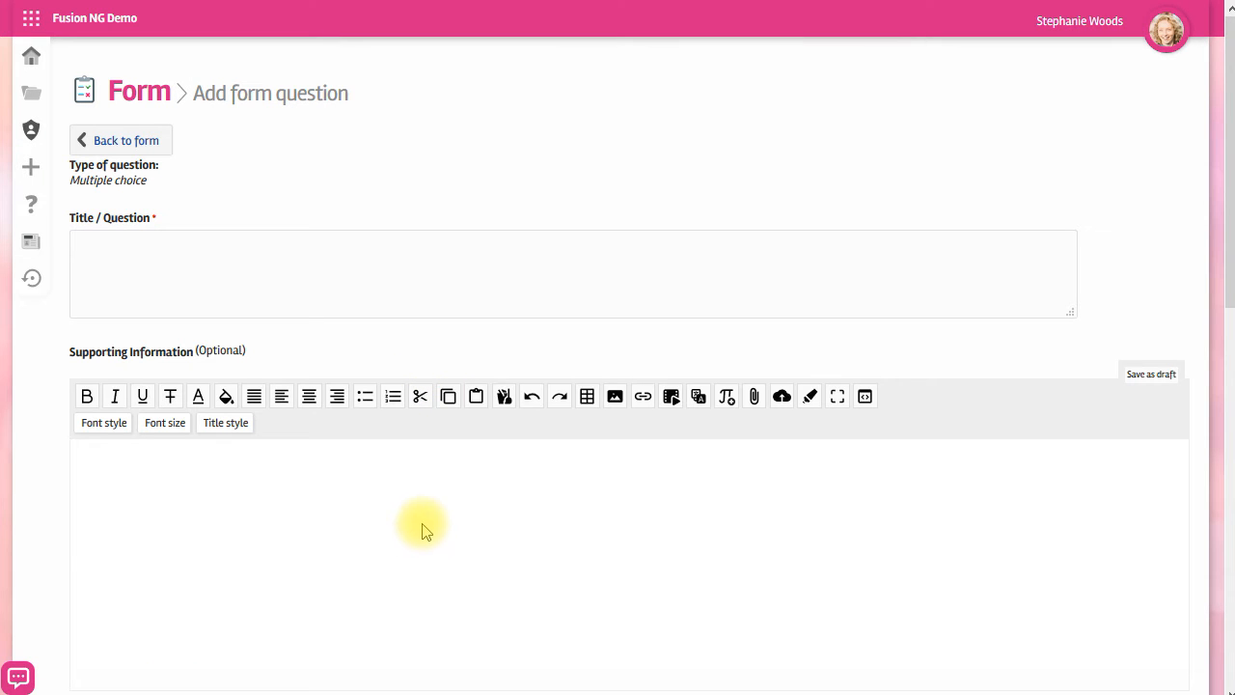
type("Tick all the tiles that have the same design as Megan’s tile.")
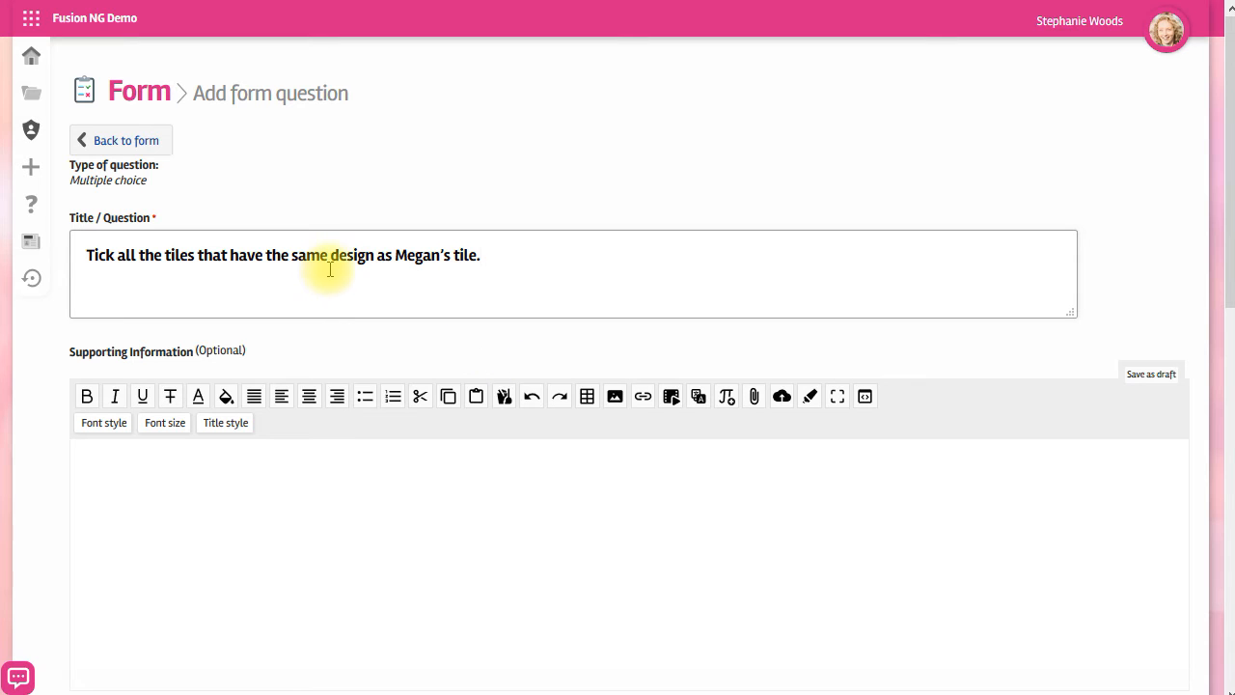
left_click(436, 501)
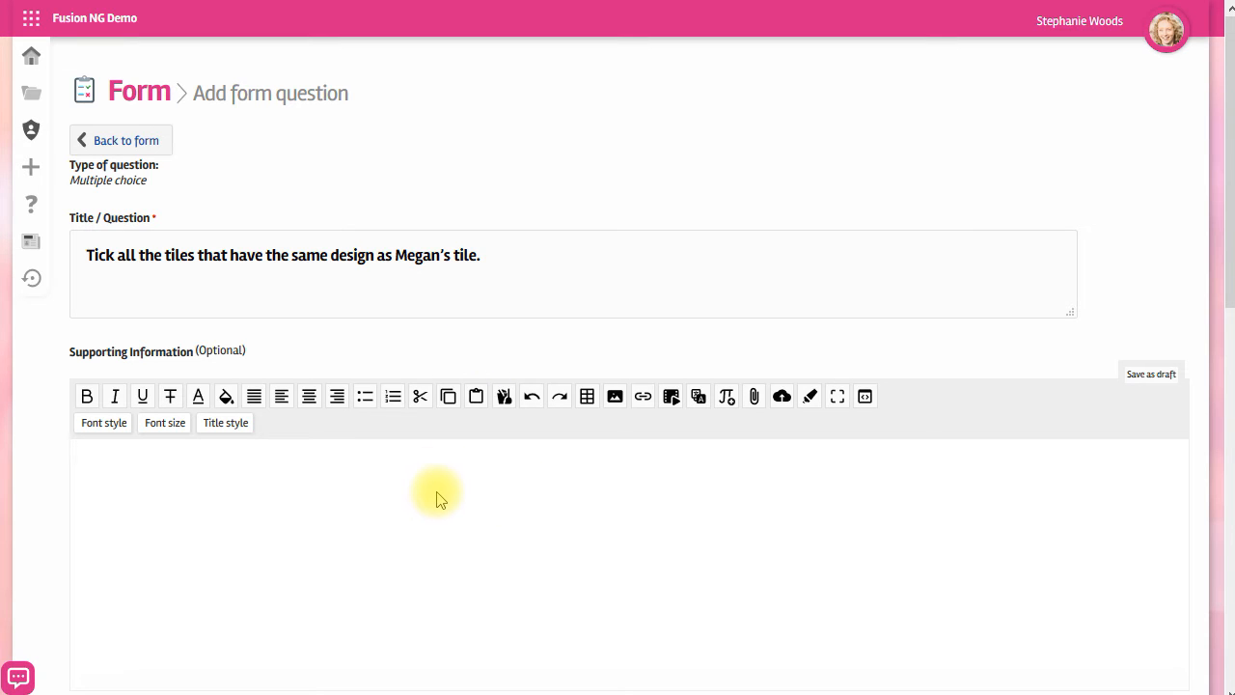
key("ctrl+v")
Give answers A and E 1 point each.
scroll(705, 579, "down", 10)
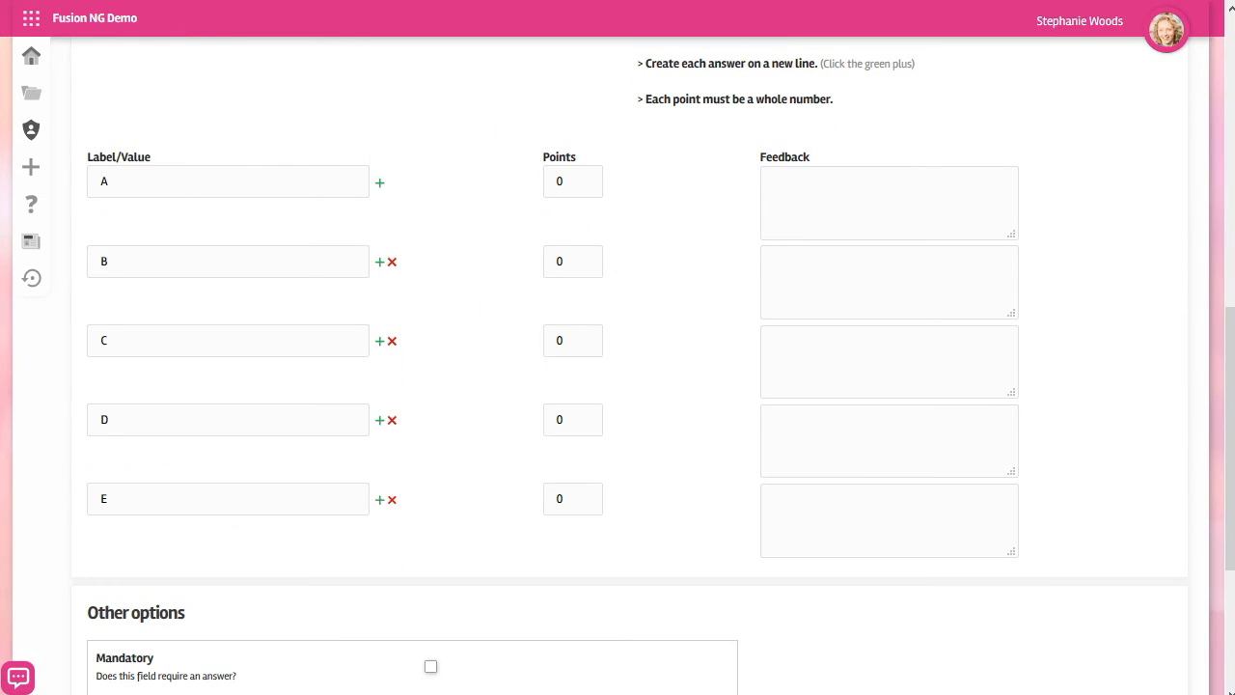
left_click(571, 181)
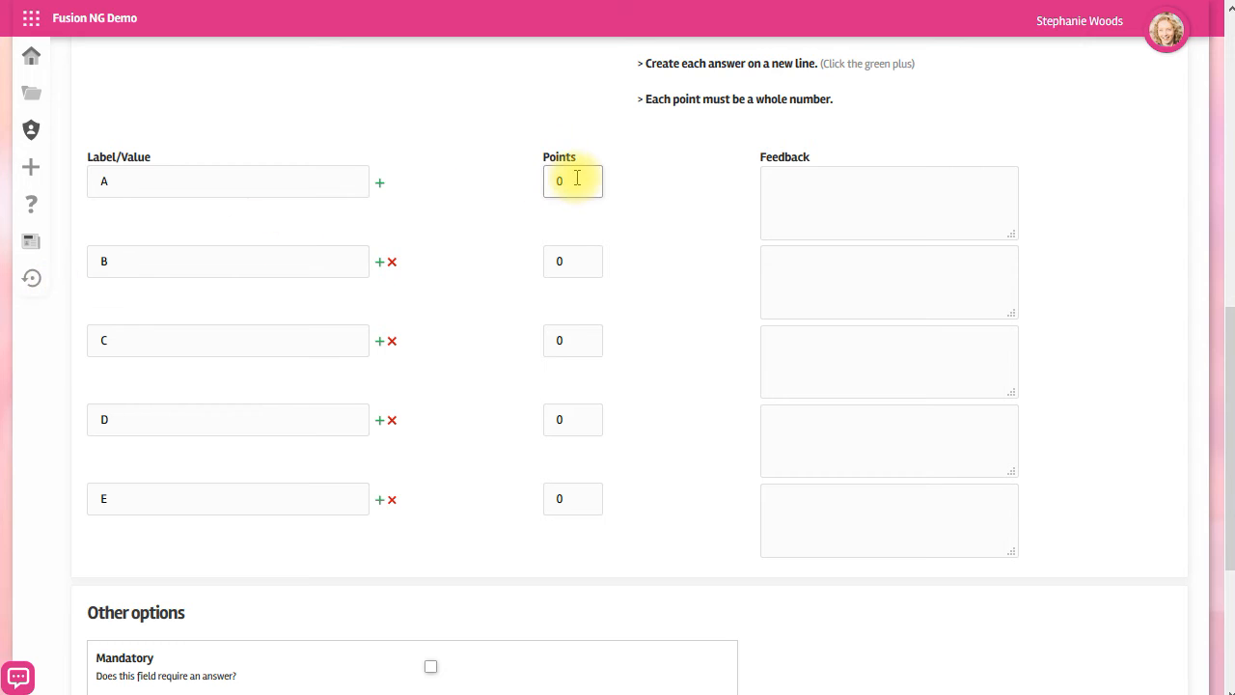
type("1")
left_click(585, 499)
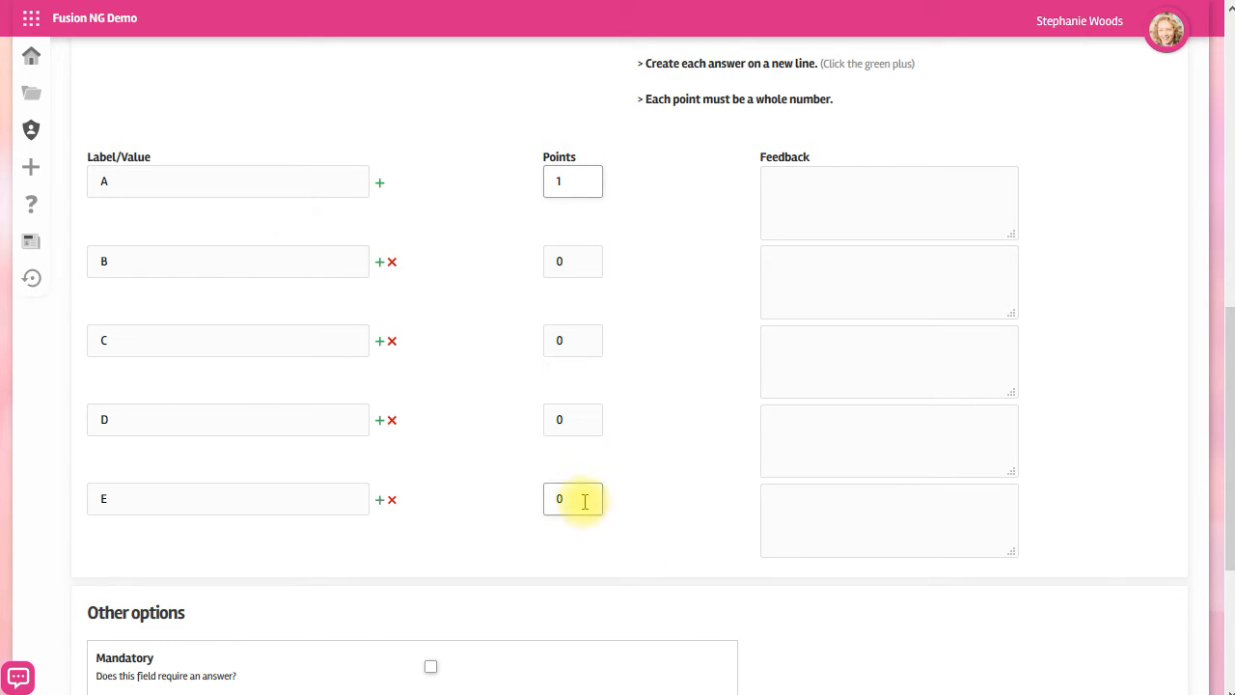
type("1")
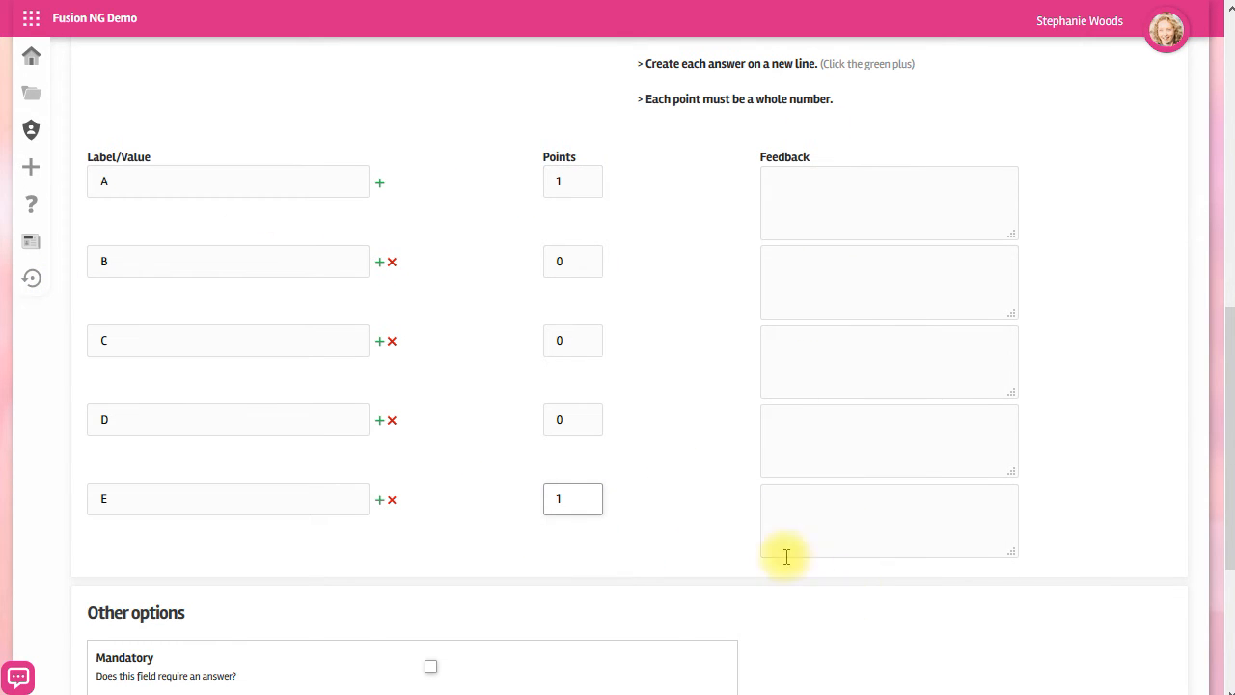
Set the maximum number of answers to 2 and create the question.
scroll(612, 474, "down", 3)
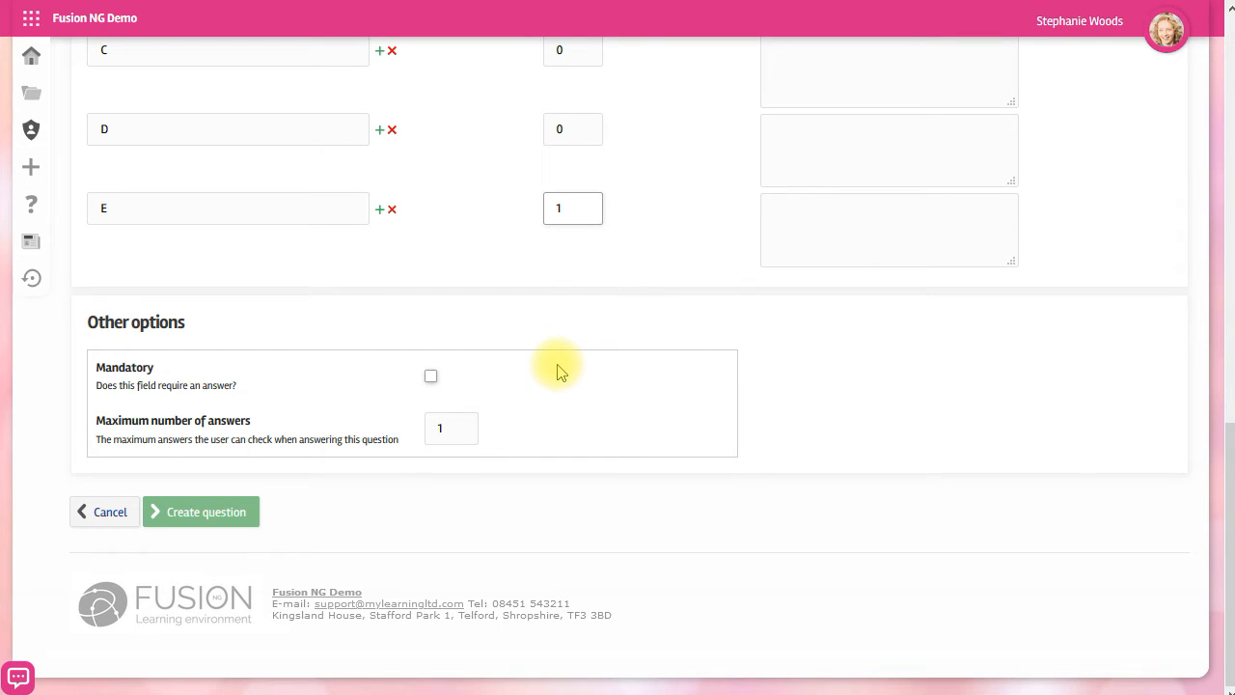
double_click(460, 428)
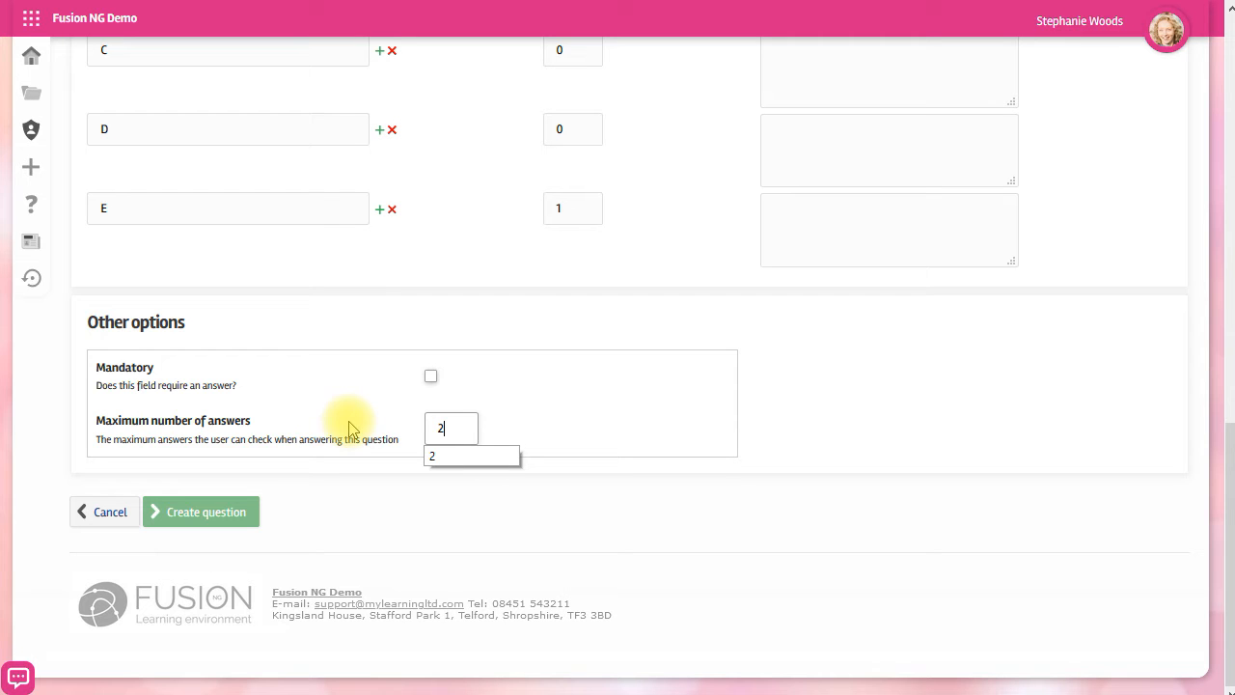
left_click(200, 516)
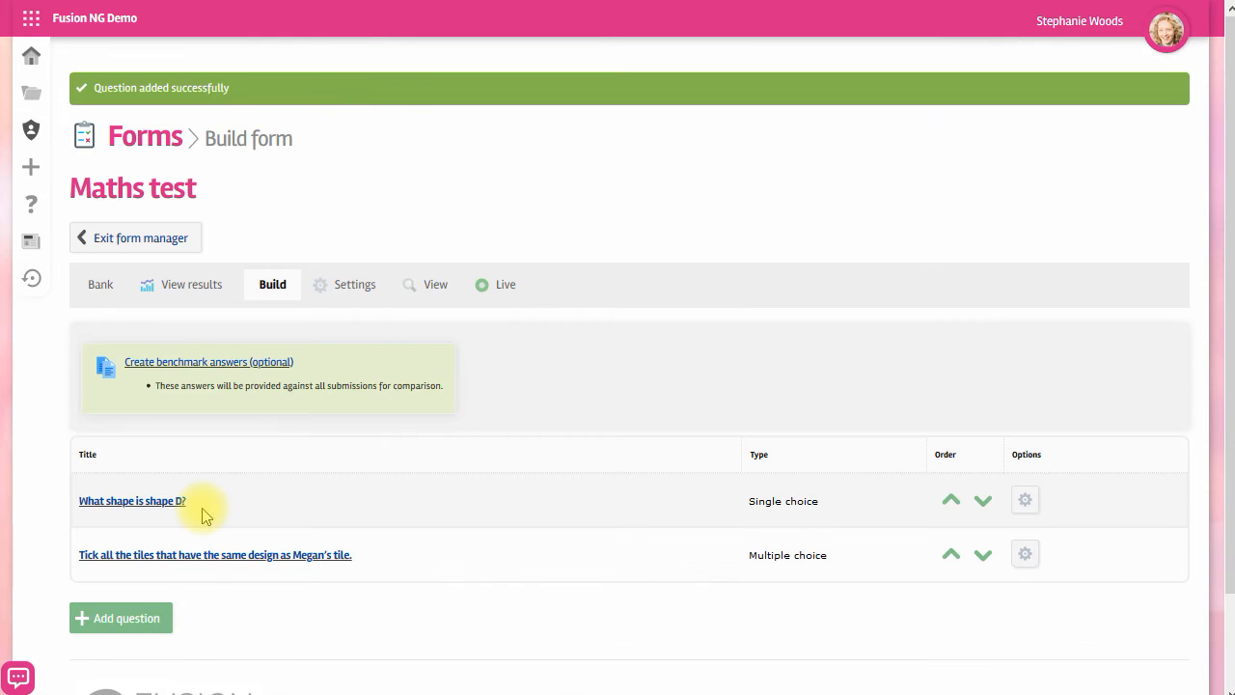
Add a simple text question titled 93cm + 20cm =.
left_click(129, 619)
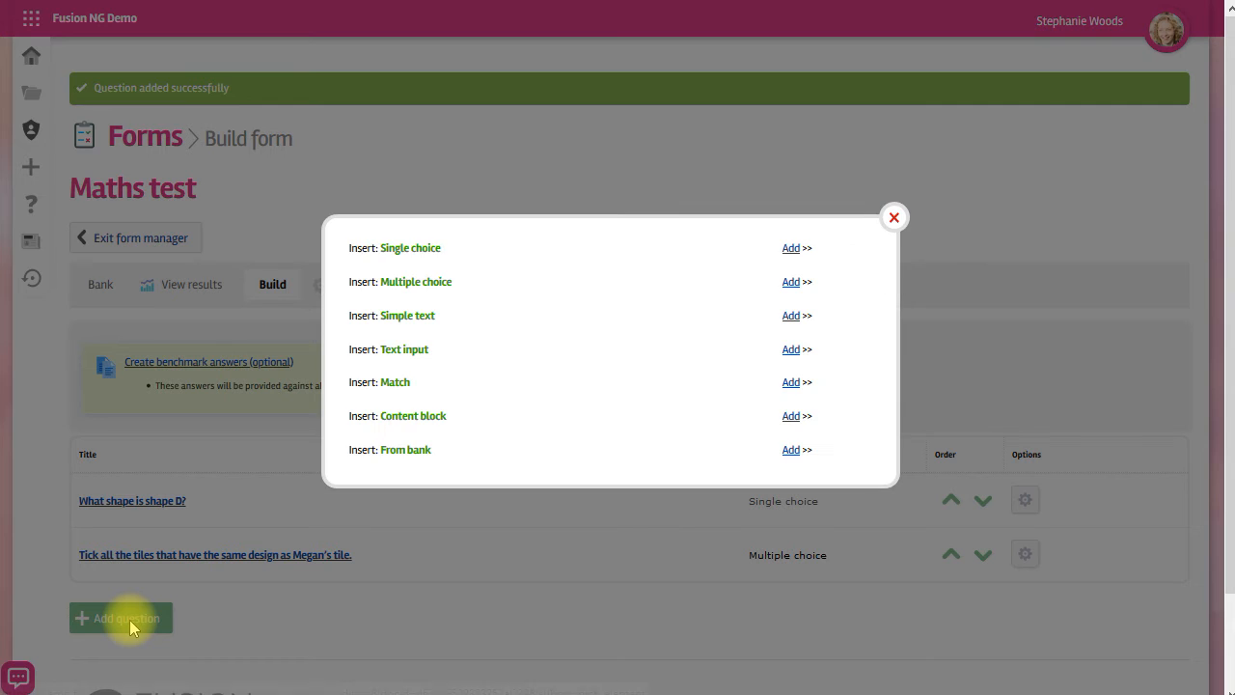
left_click(791, 316)
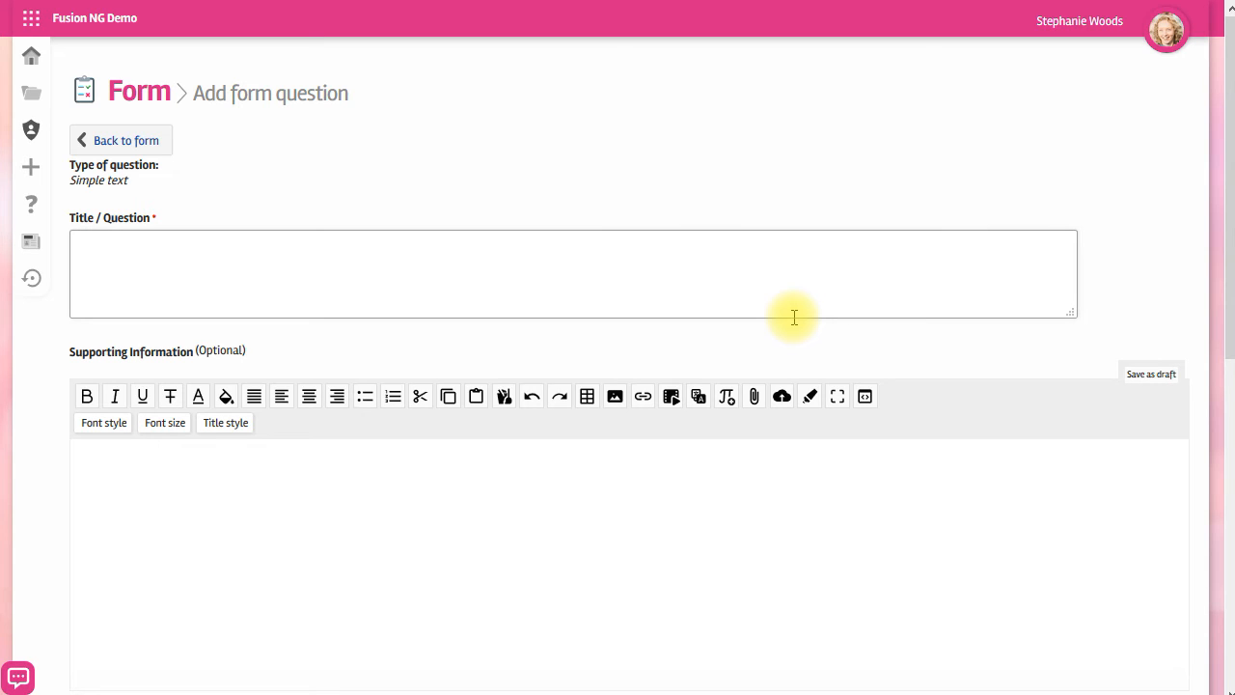
left_click(784, 280)
type("93cm + 20cm =")
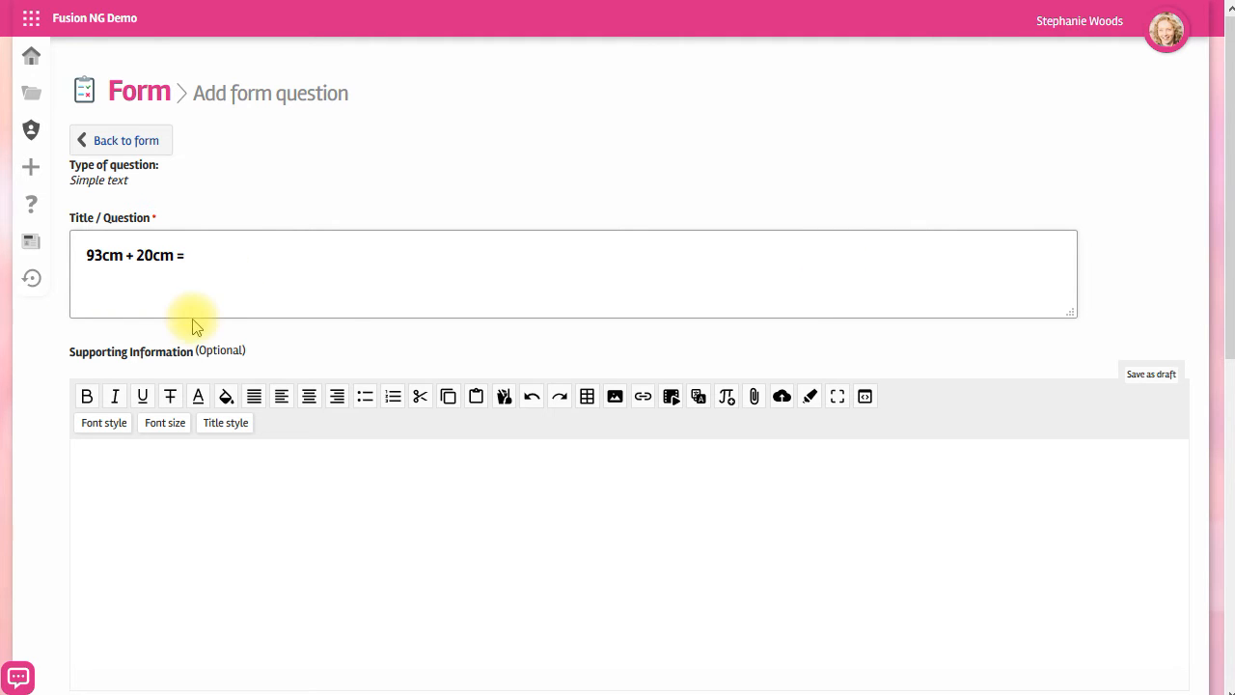
Set the expected answer to 1.13 worth 1 point, with the answer suffix m.
scroll(336, 302, "down", 10)
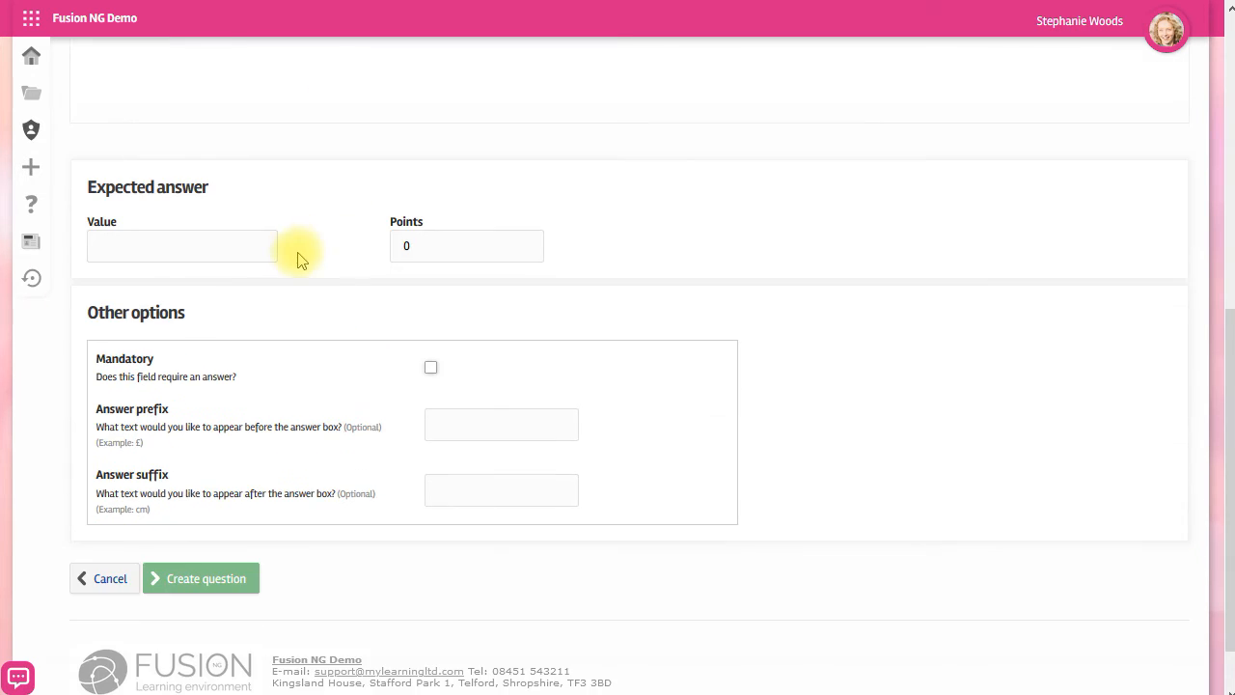
left_click(178, 243)
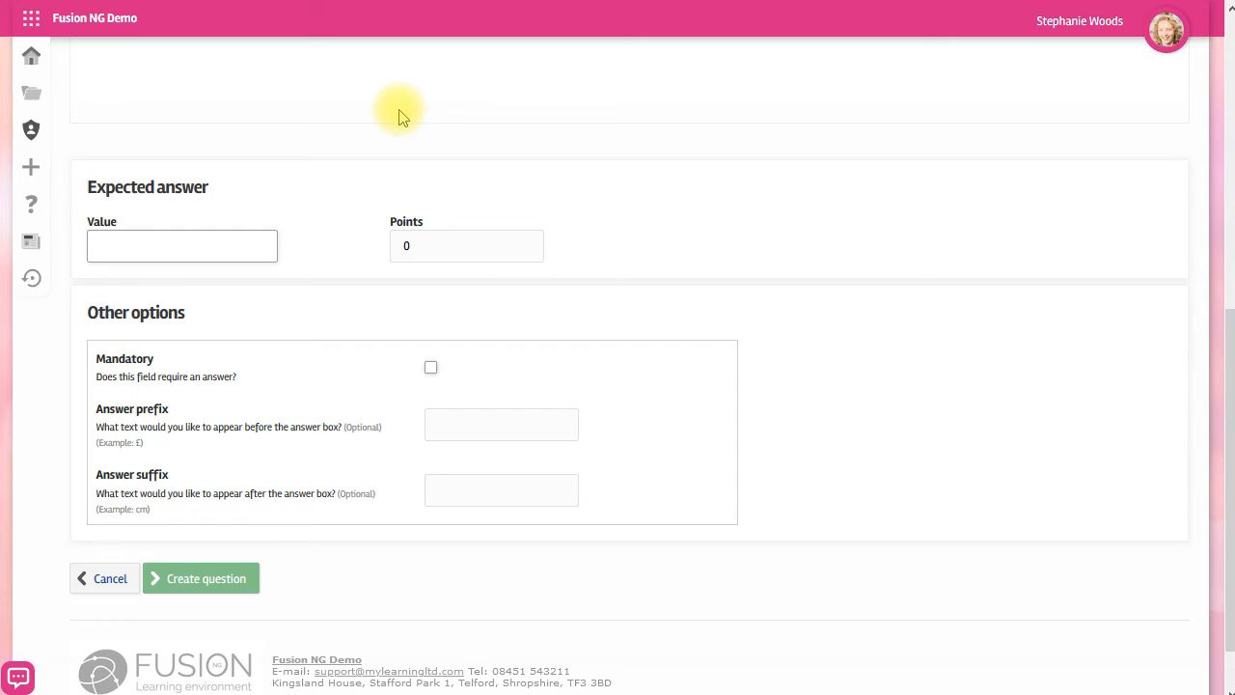
double_click(433, 244)
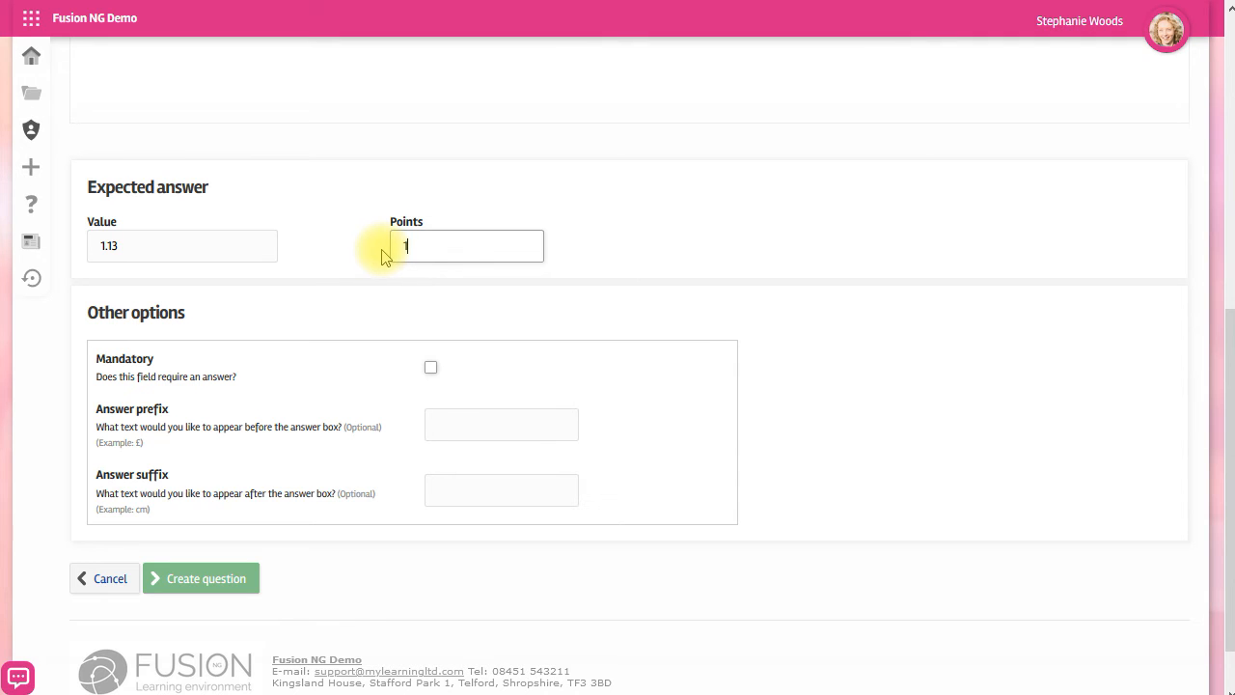
left_click(472, 492)
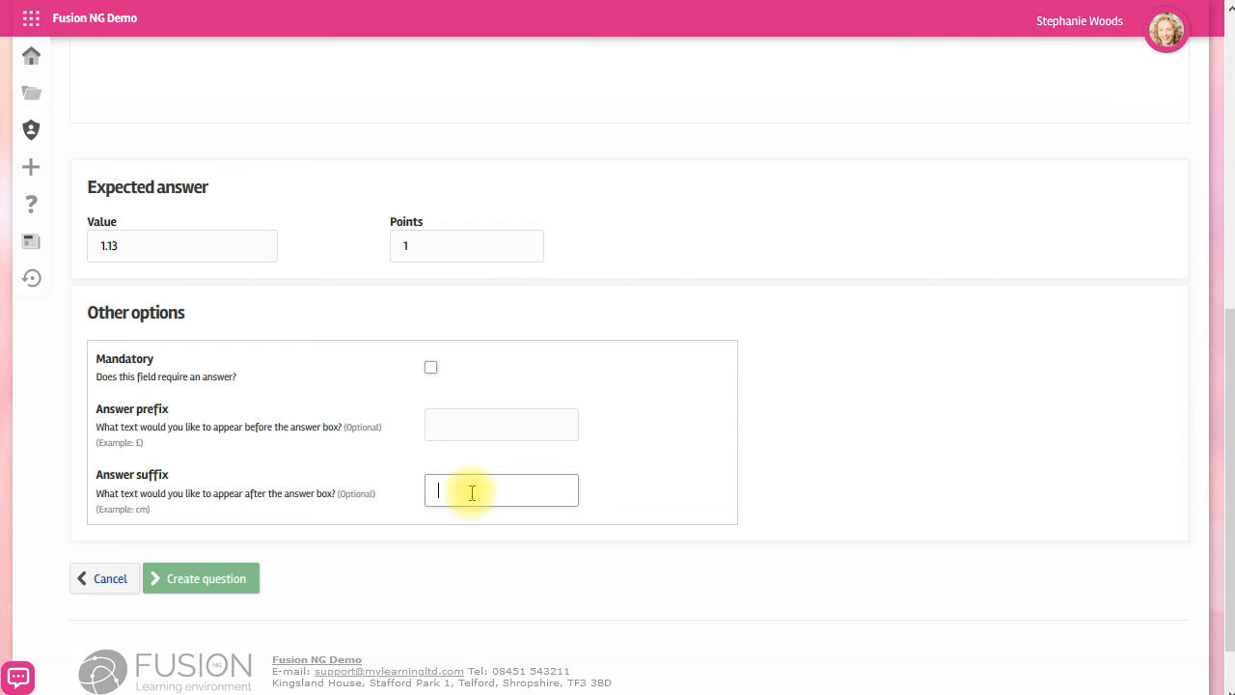
left_click(601, 498)
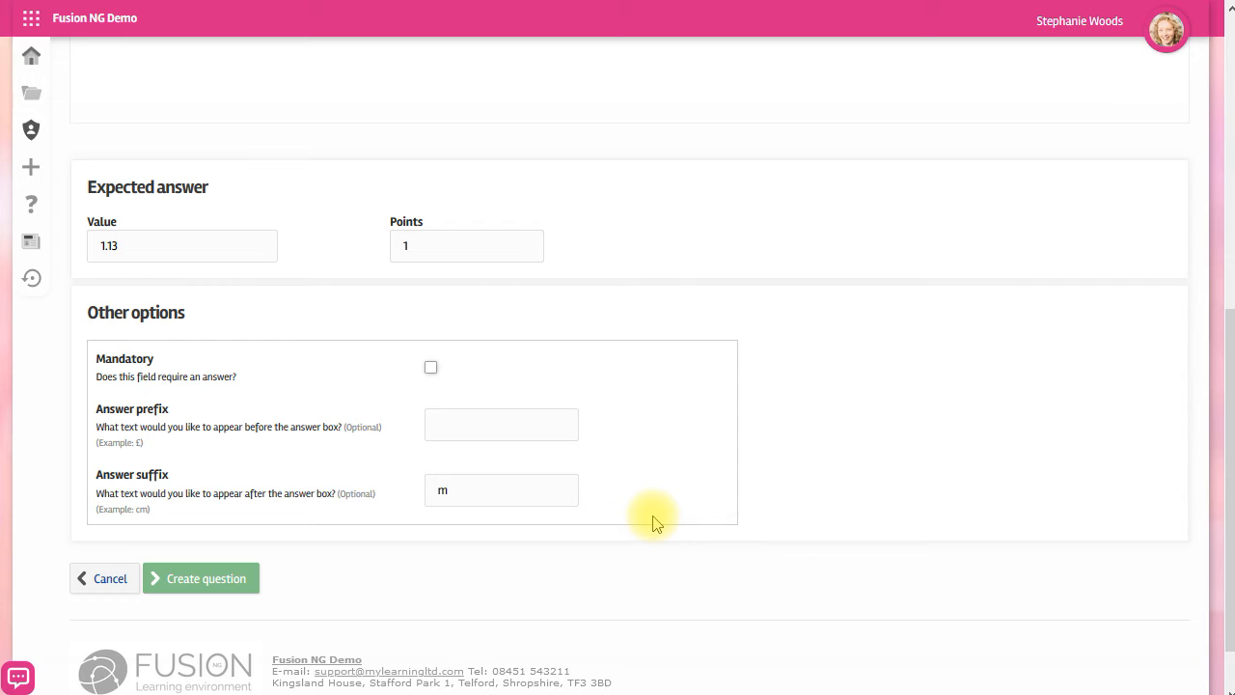
Save the simple text question and start a new text input question titled Describe...
left_click(206, 578)
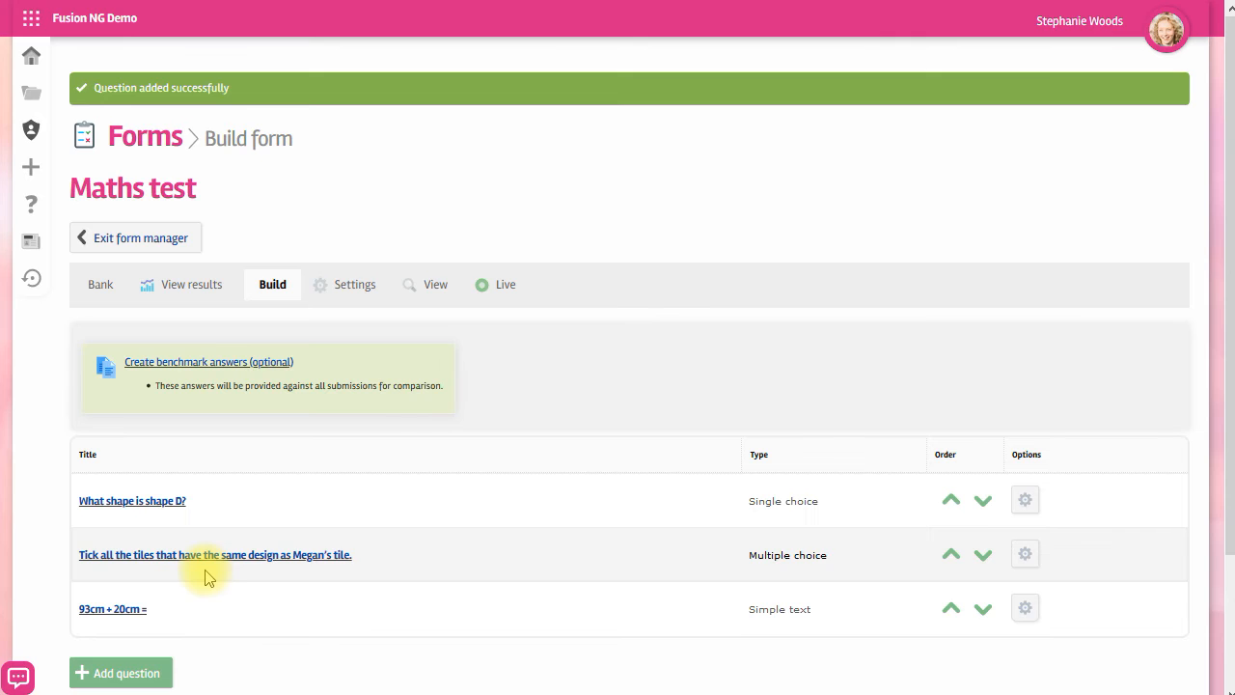
left_click(126, 673)
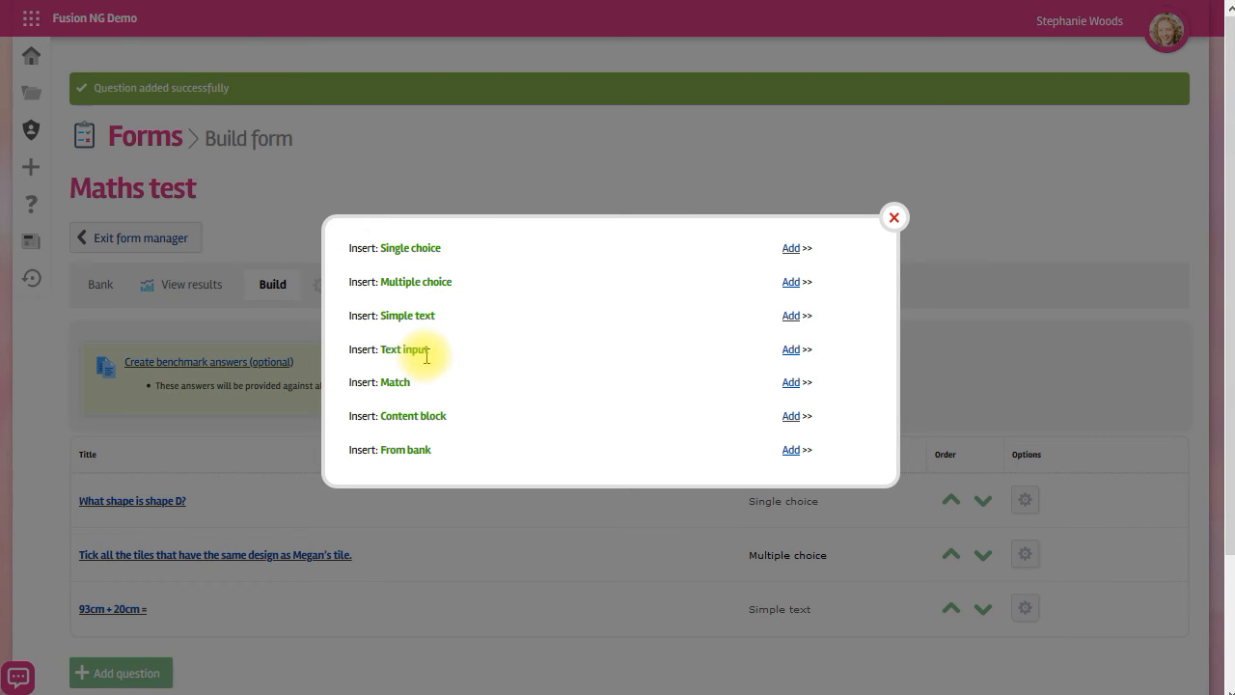
left_click(792, 351)
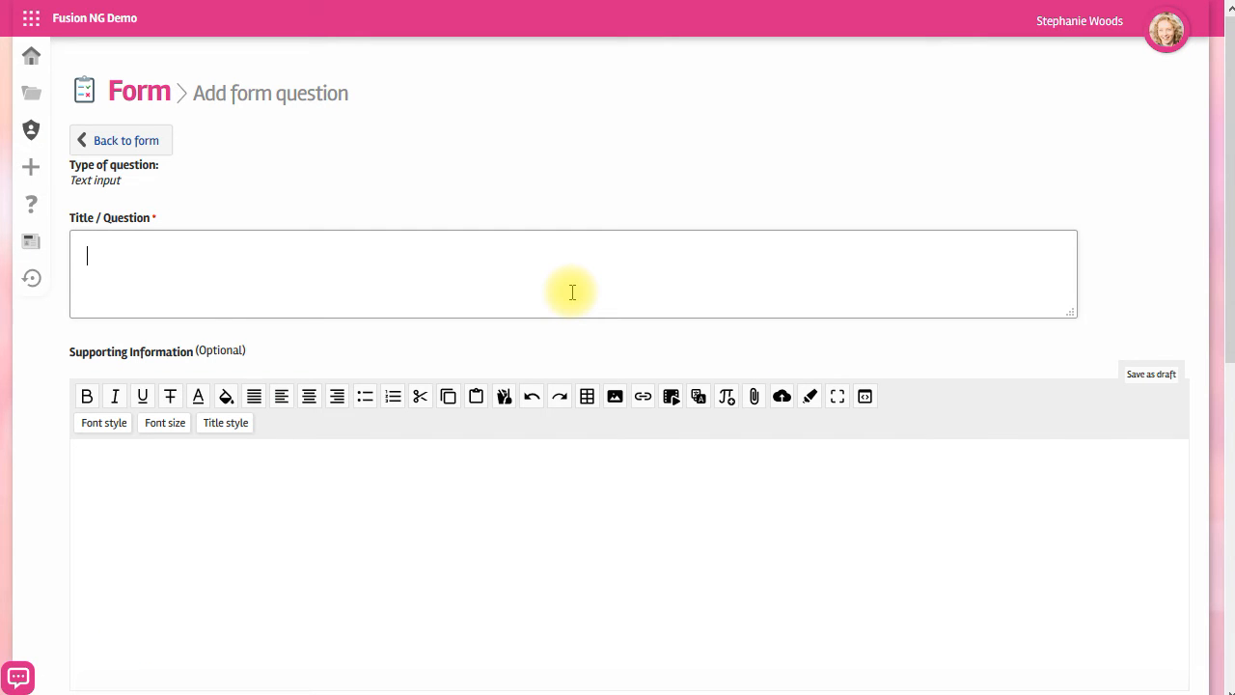
type("Describe")
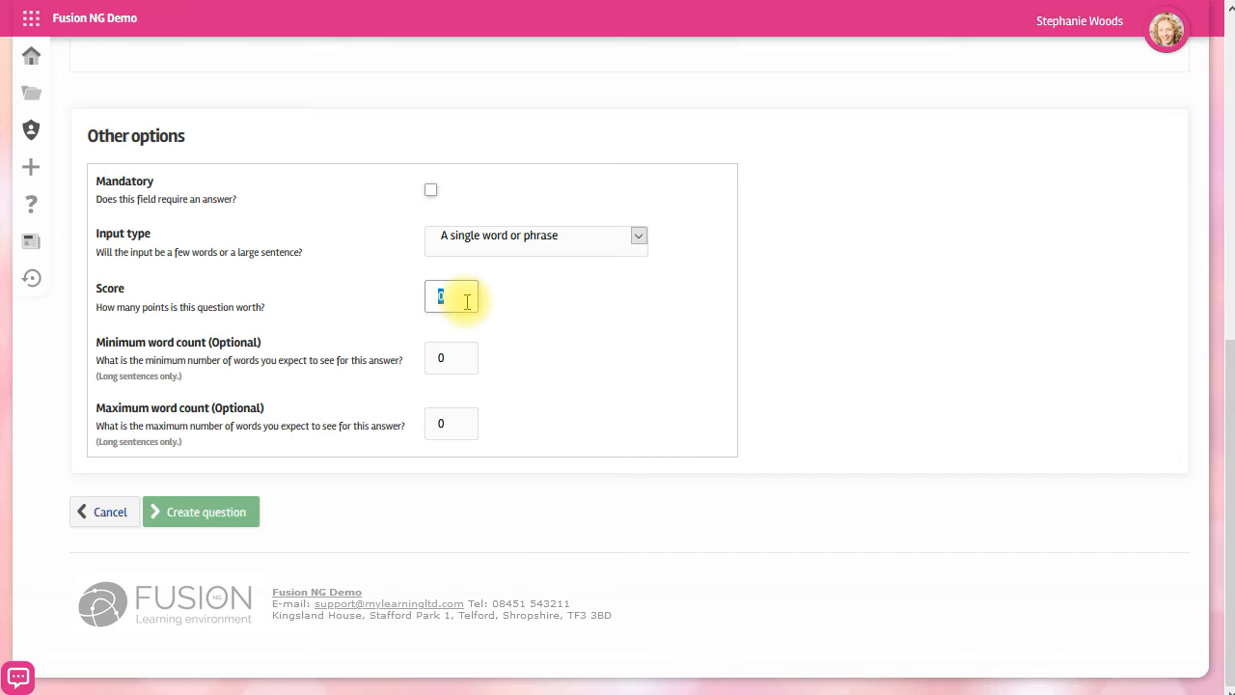
Set the text input question's score to 2 points and create the question.
double_click(463, 295)
type("2")
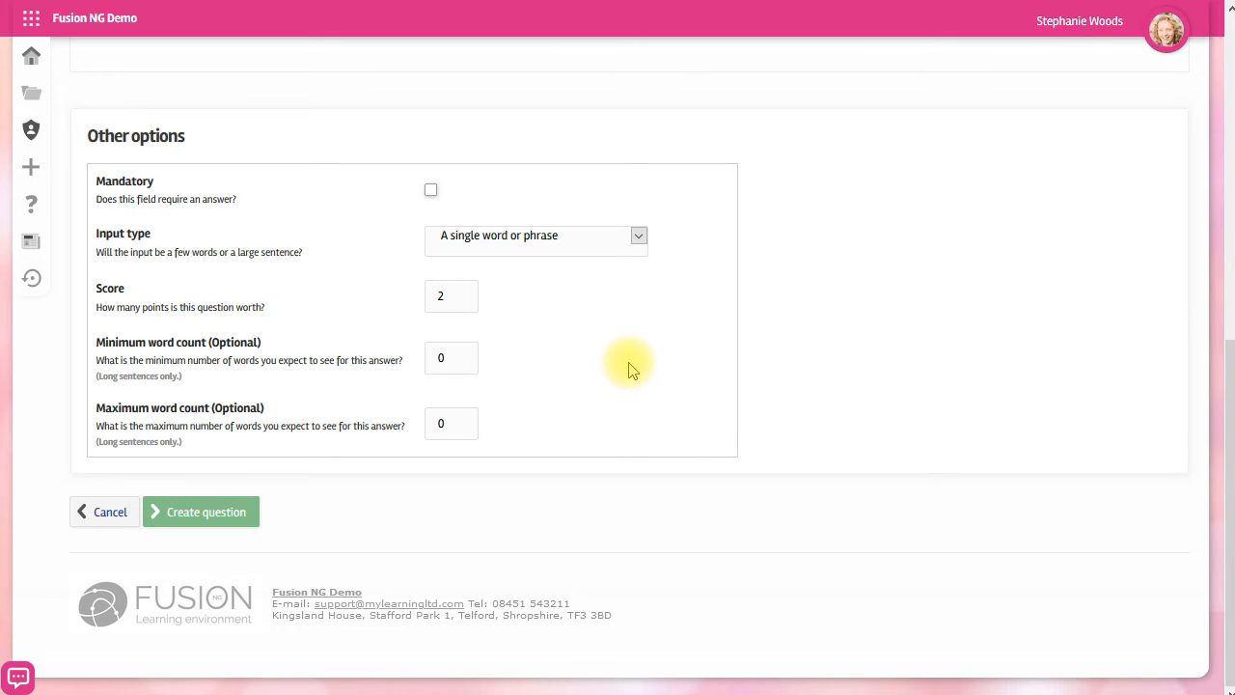
left_click(201, 512)
Add a Match question and paste the title Match the correct unit with the type of measurement.
scroll(199, 510, "down", 2)
left_click(152, 514)
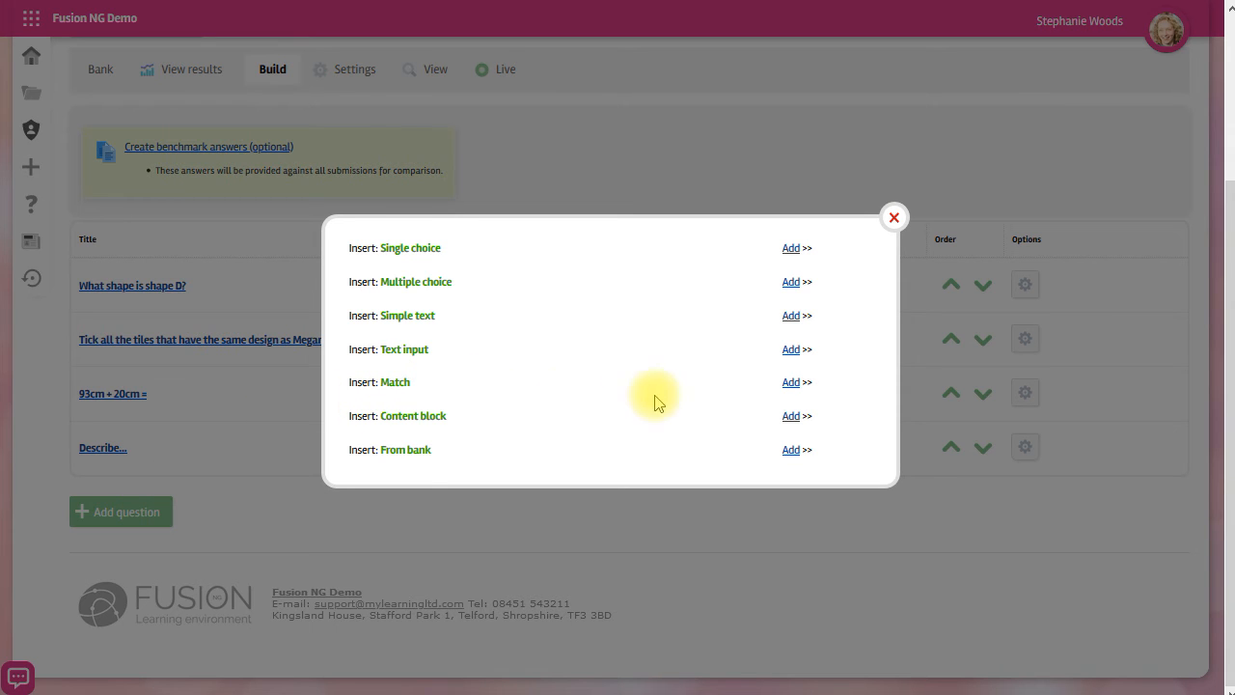
left_click(790, 386)
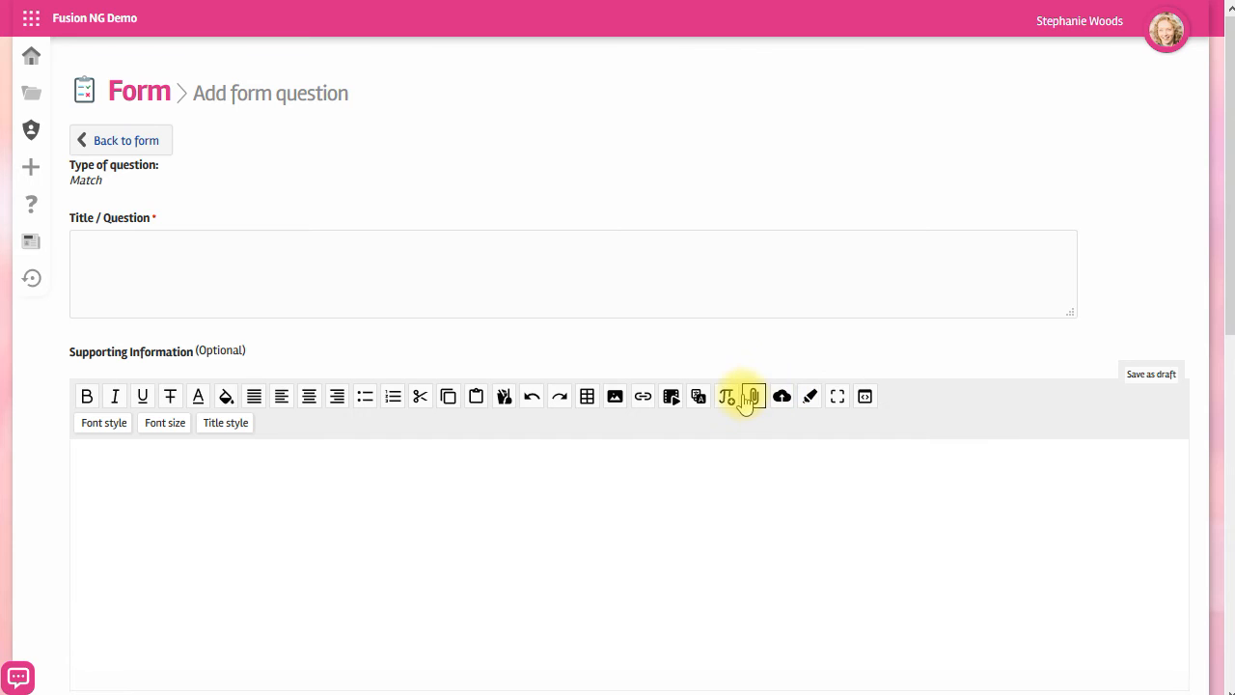
left_click(450, 262)
type("Match the correct unit with the type of measurement")
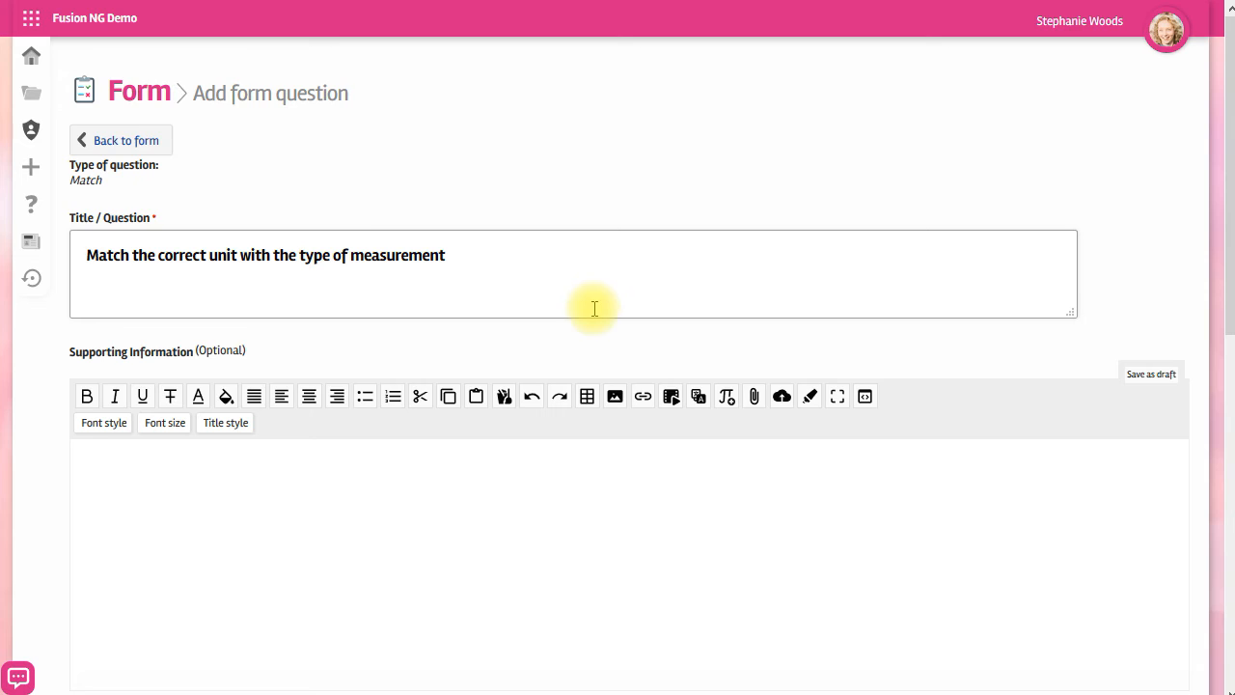
Award 1 point to volume for the l match and add another match entry.
scroll(583, 307, "down", 6)
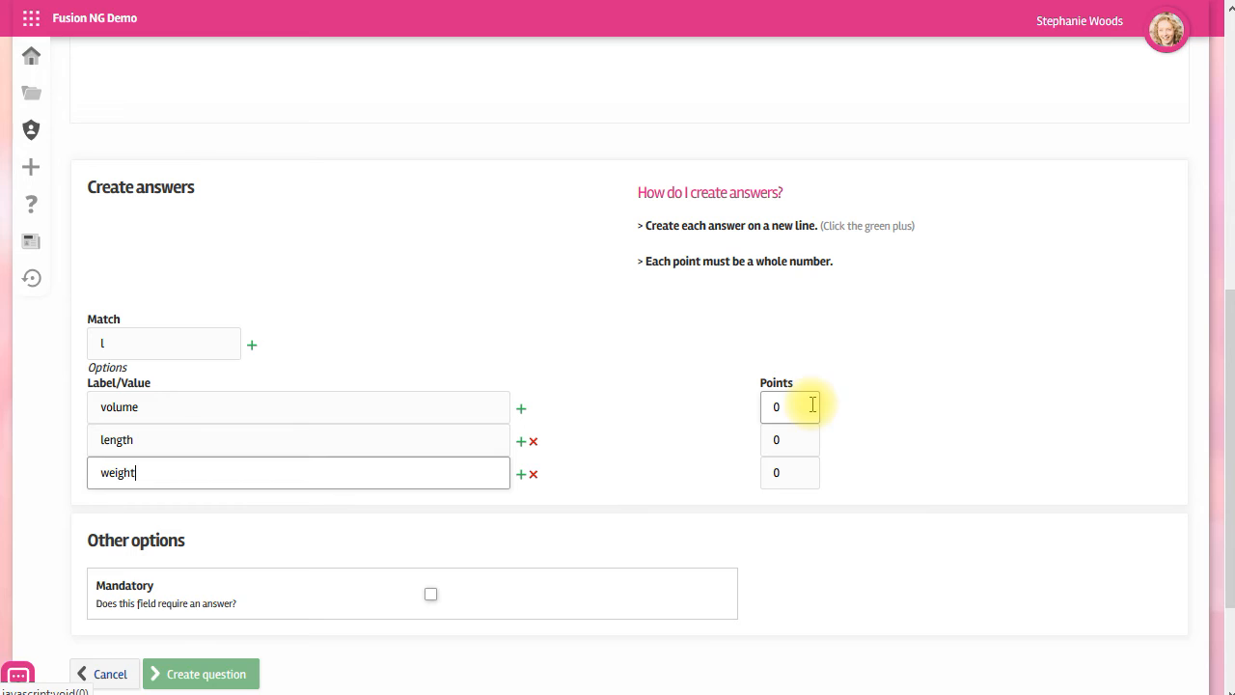
left_click_drag(814, 407, 757, 406)
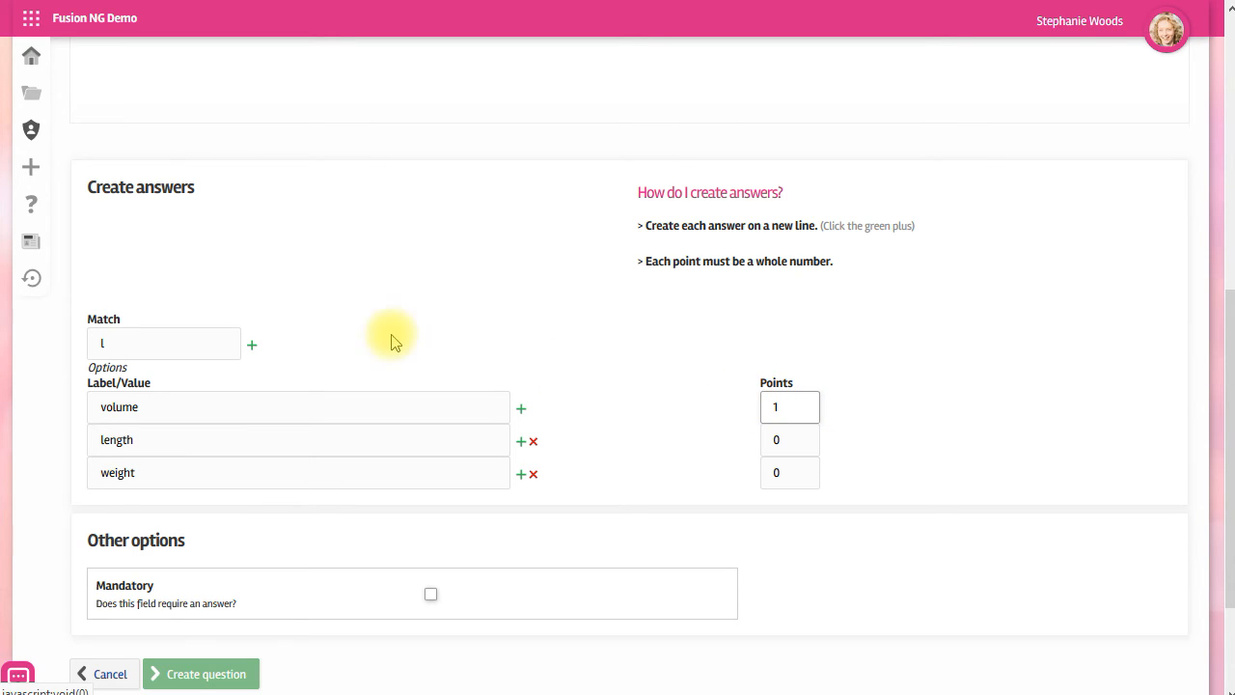
left_click(251, 344)
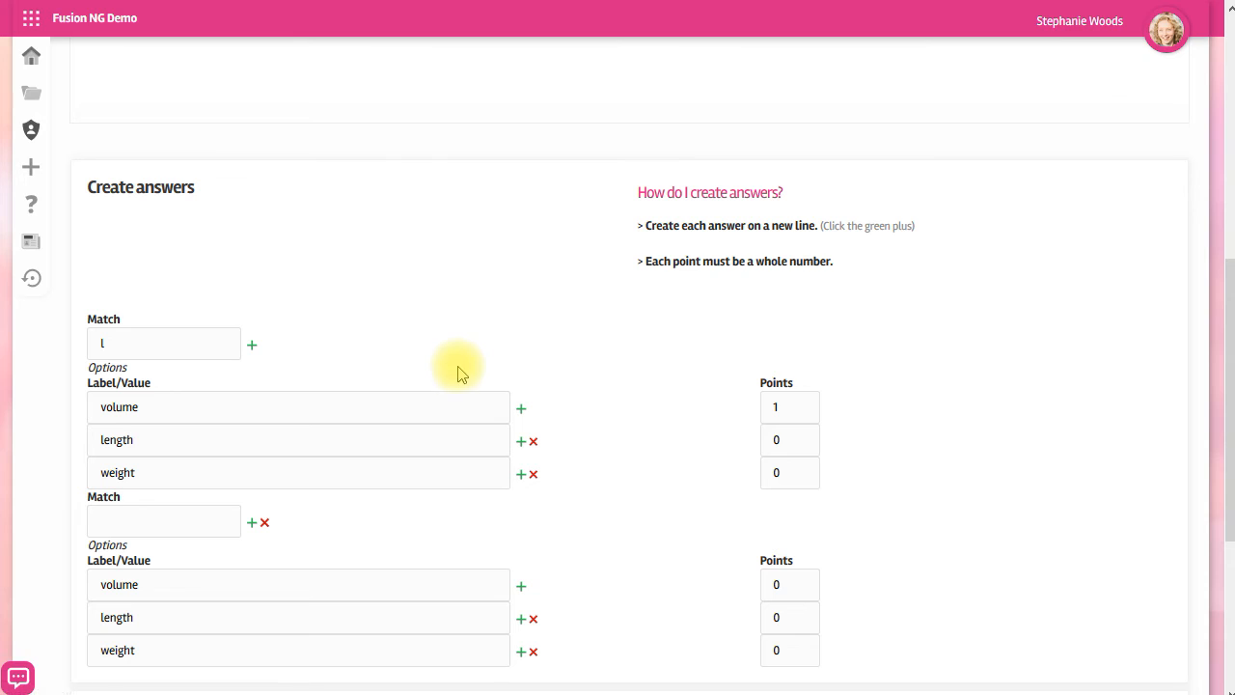
Set the second match to m with length worth 1 point.
left_click(165, 521)
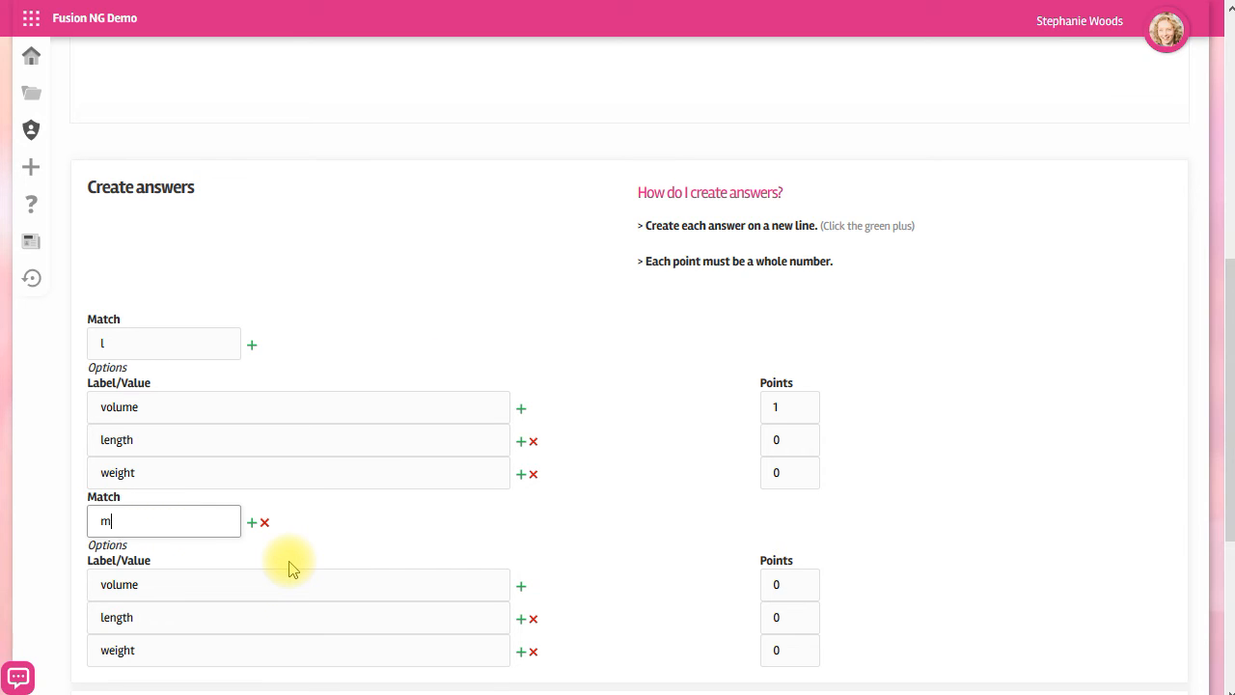
left_click(789, 617)
type("1")
Add a third match entry named kg.
left_click(251, 524)
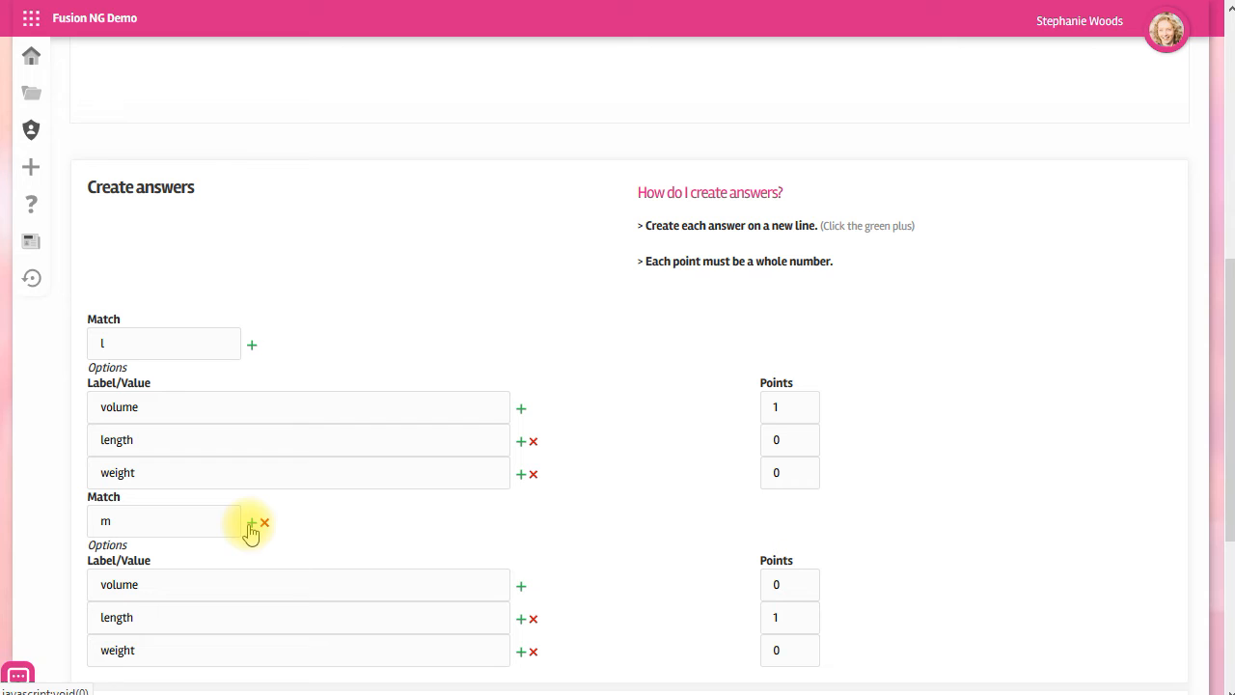
scroll(509, 573, "down", 3)
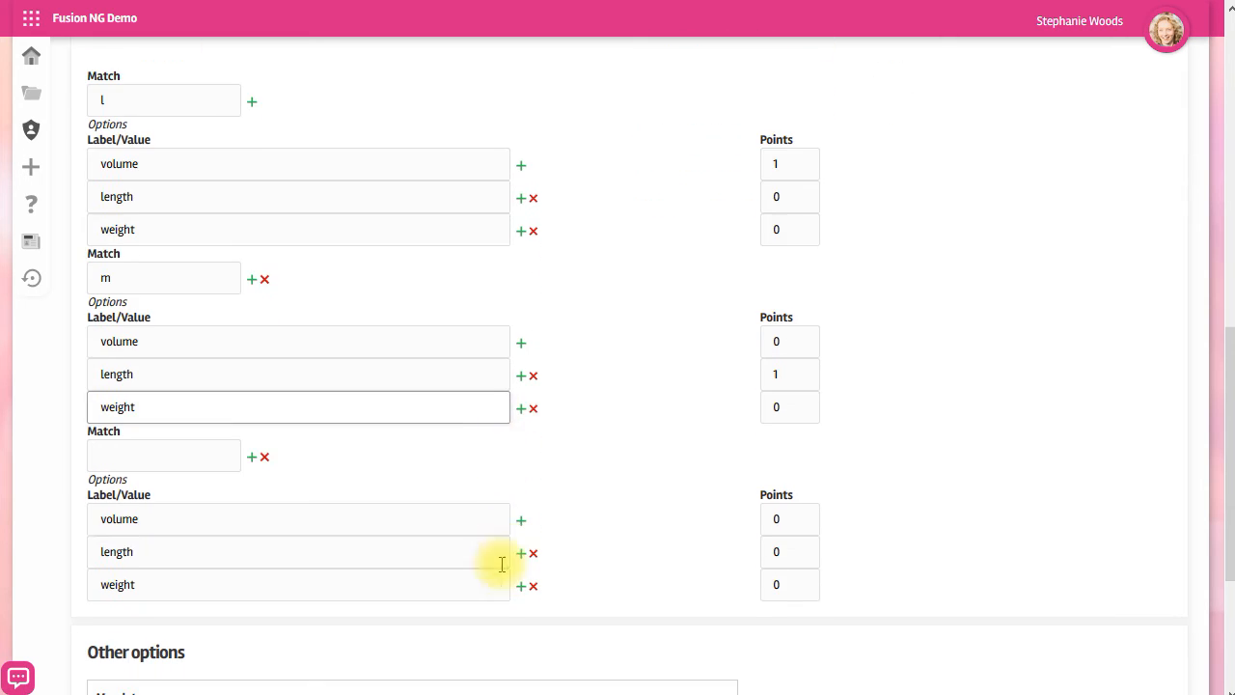
left_click(146, 465)
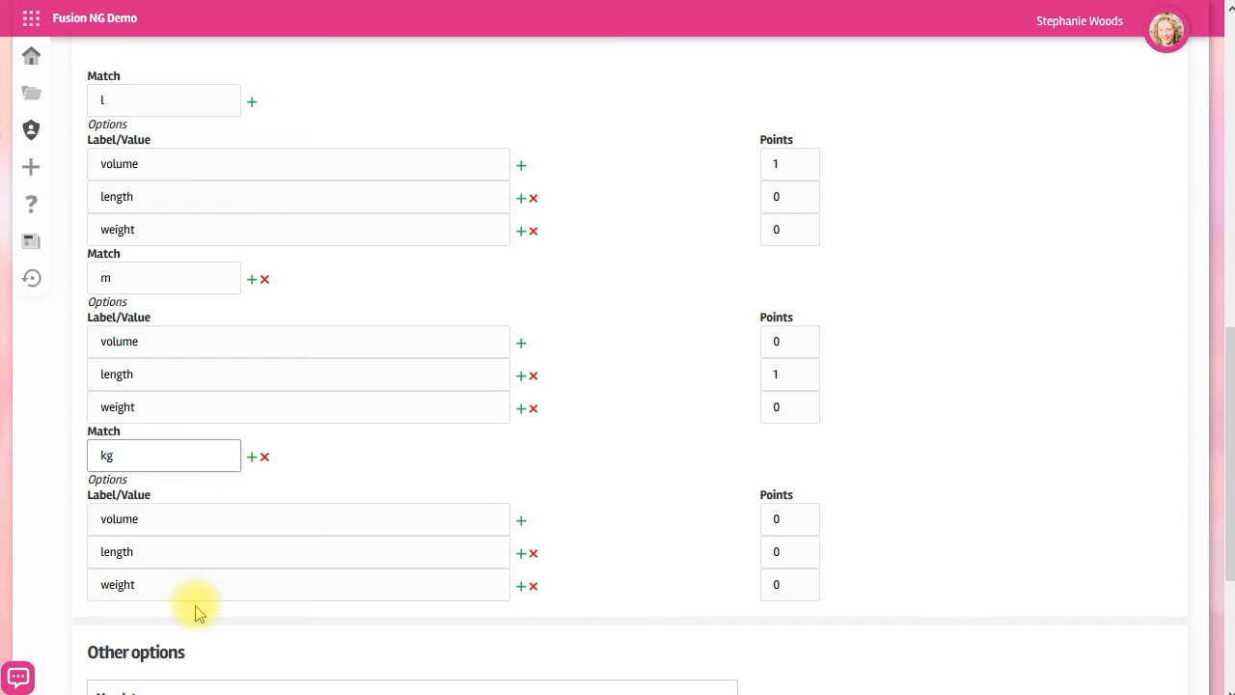
Award weight 1 point for the kg match and create the match question.
left_click(800, 588)
type("1")
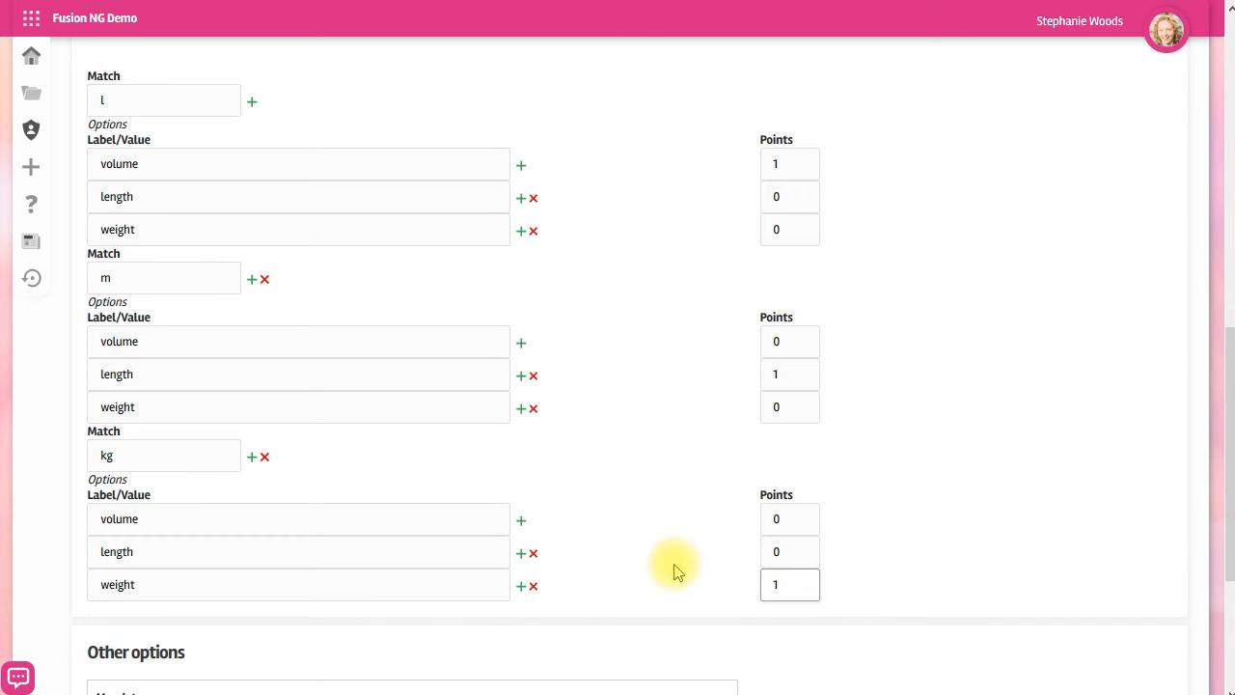
scroll(676, 569, "down", 3)
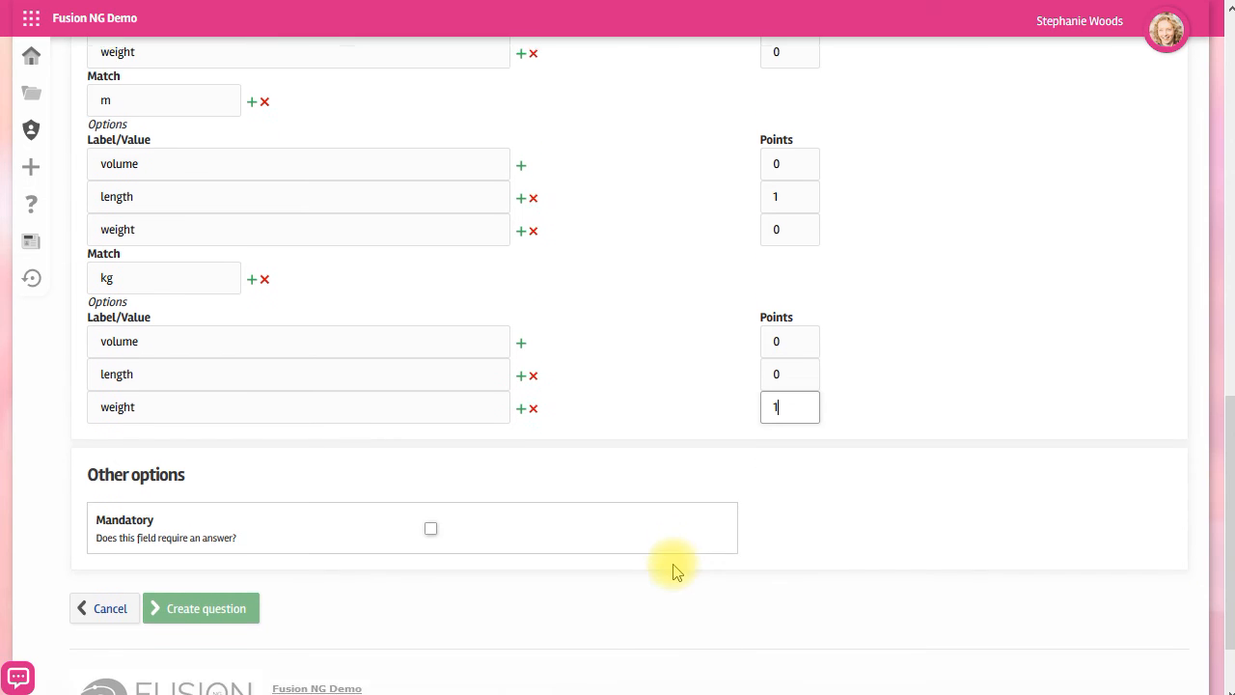
left_click(219, 512)
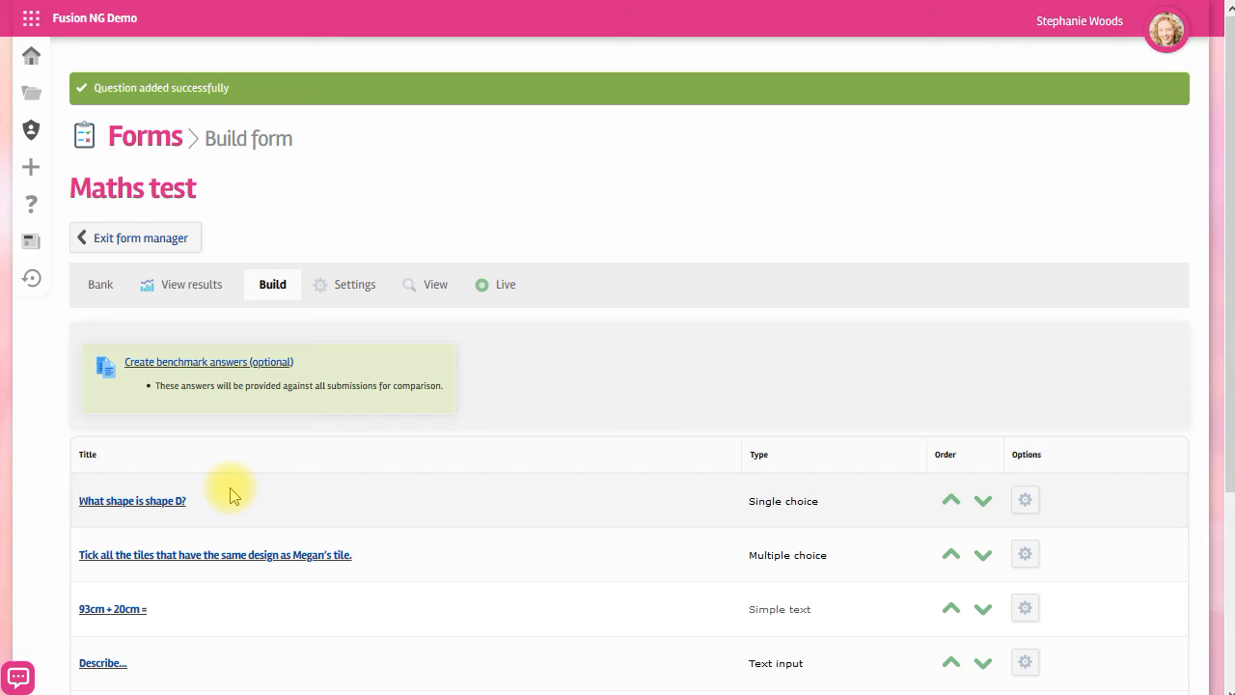
Add a content block titled Section 2.
scroll(232, 495, "down", 3)
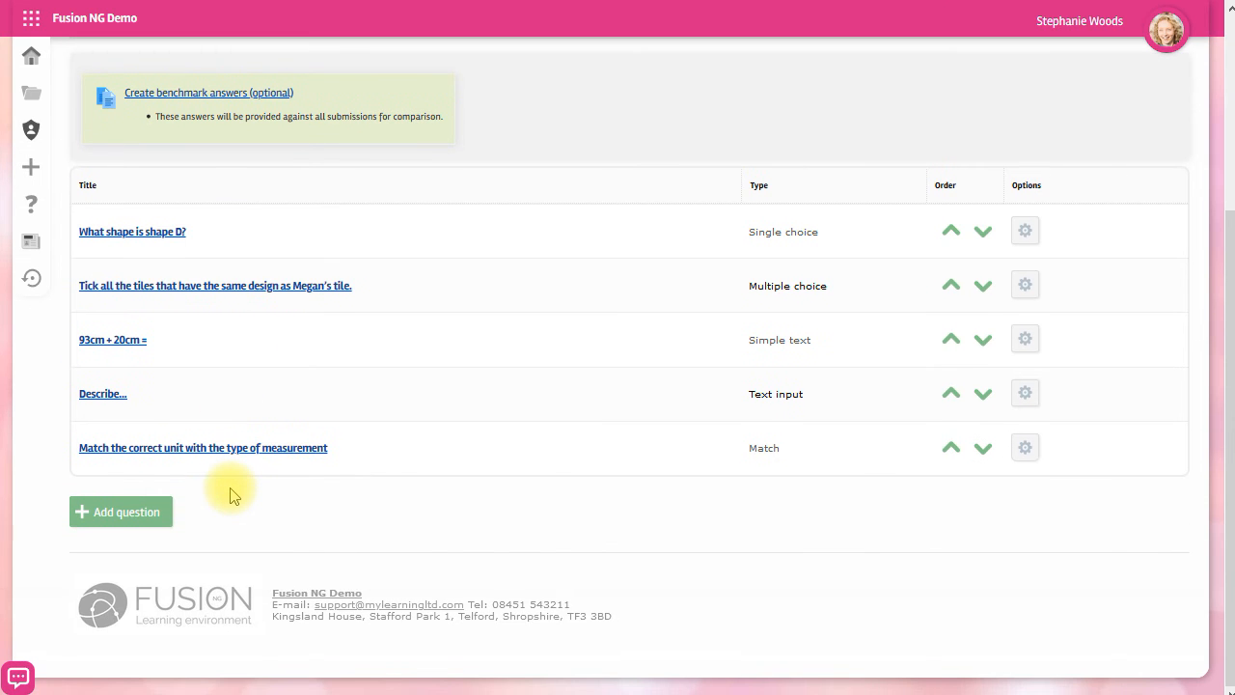
left_click(138, 512)
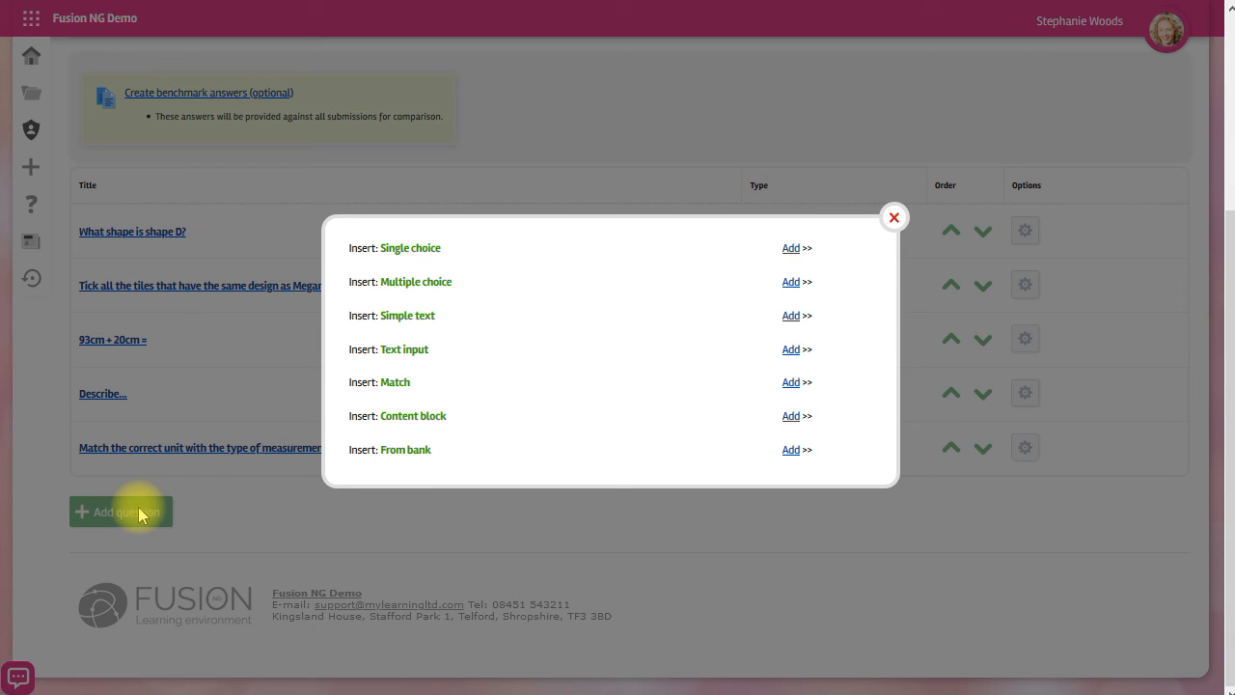
left_click(789, 417)
left_click(583, 269)
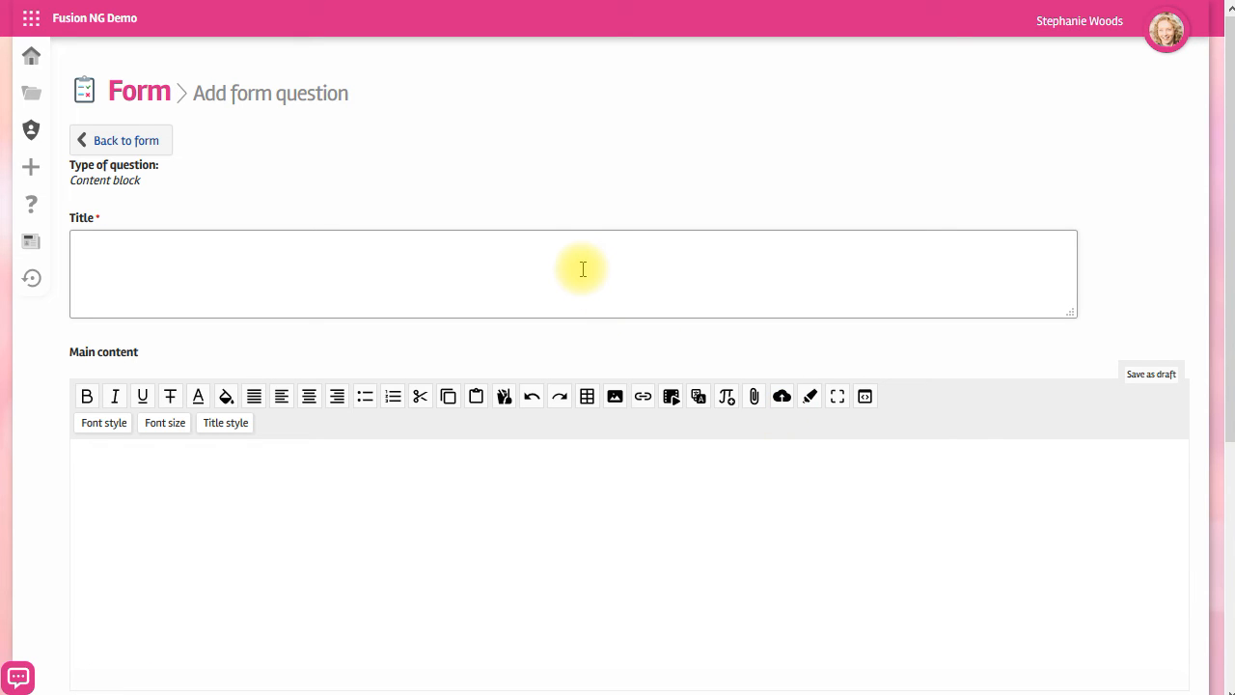
type("Section 2")
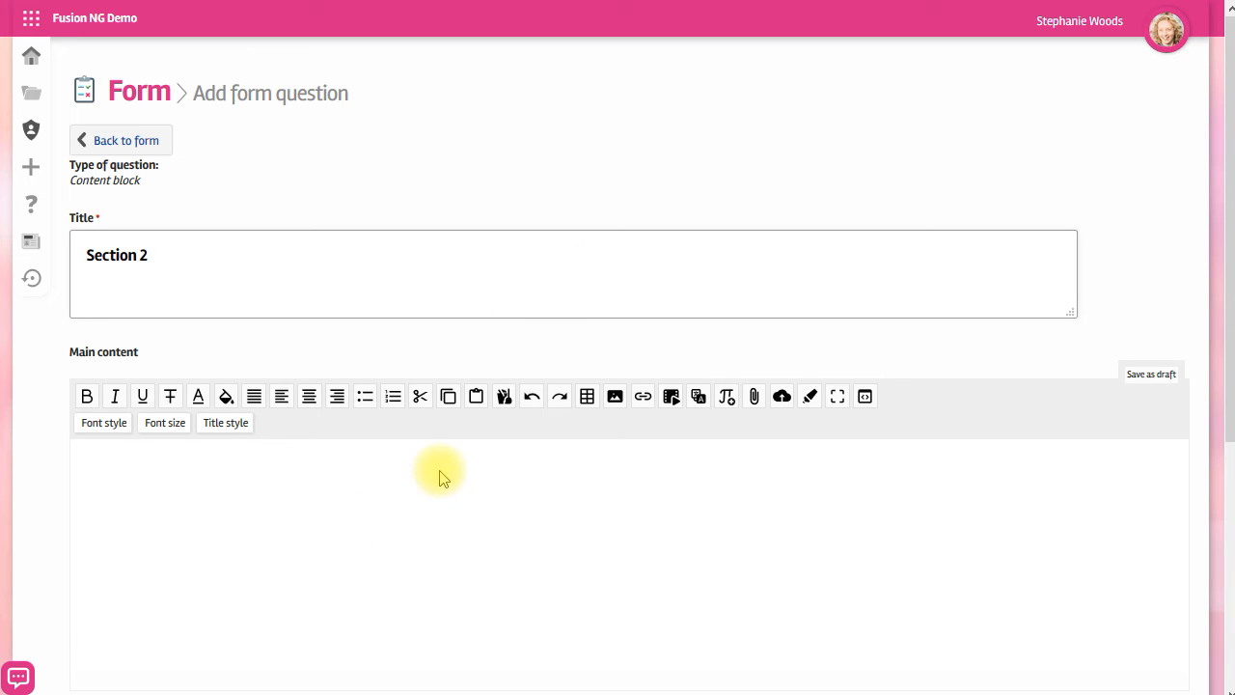
Paste the Division using Chunking video into the content block's main content.
left_click(400, 530)
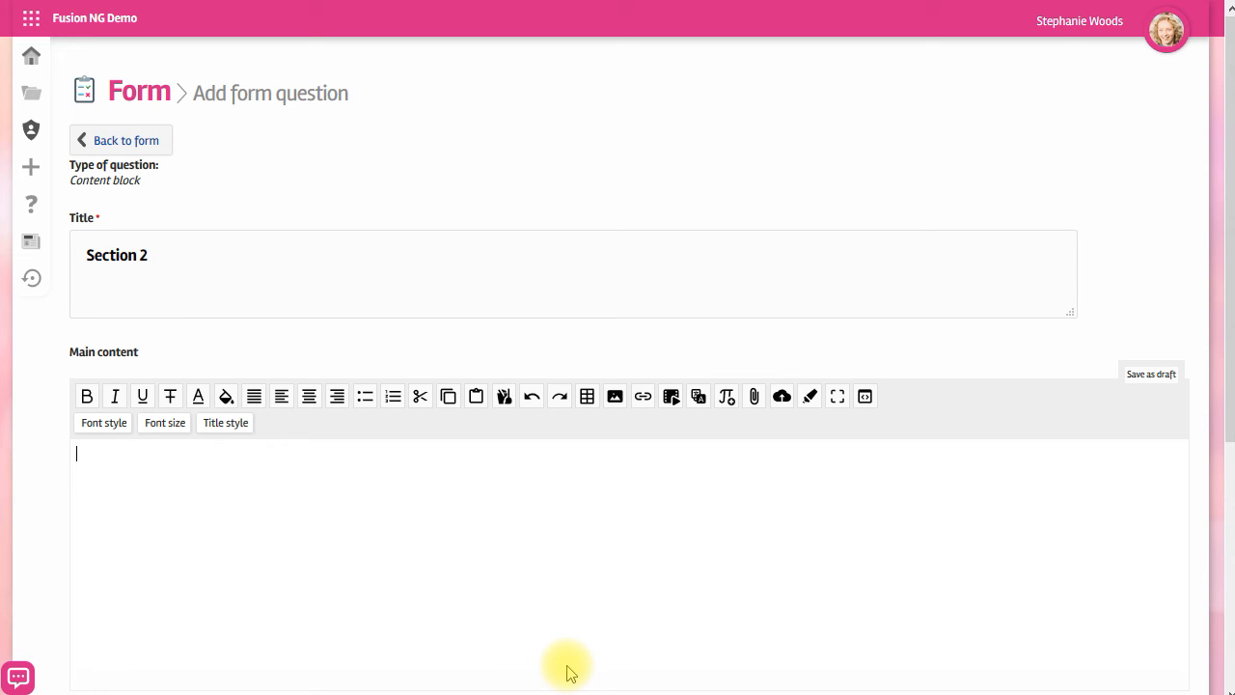
key("ctrl+v")
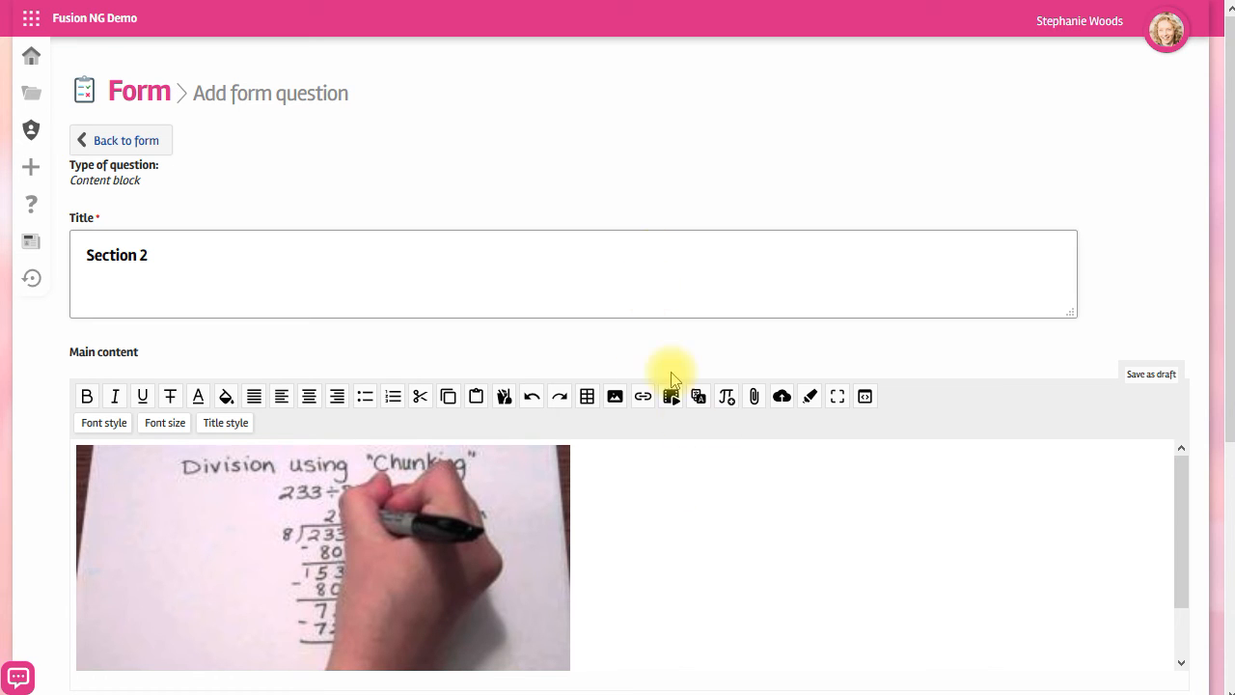
scroll(699, 491, "down", 1)
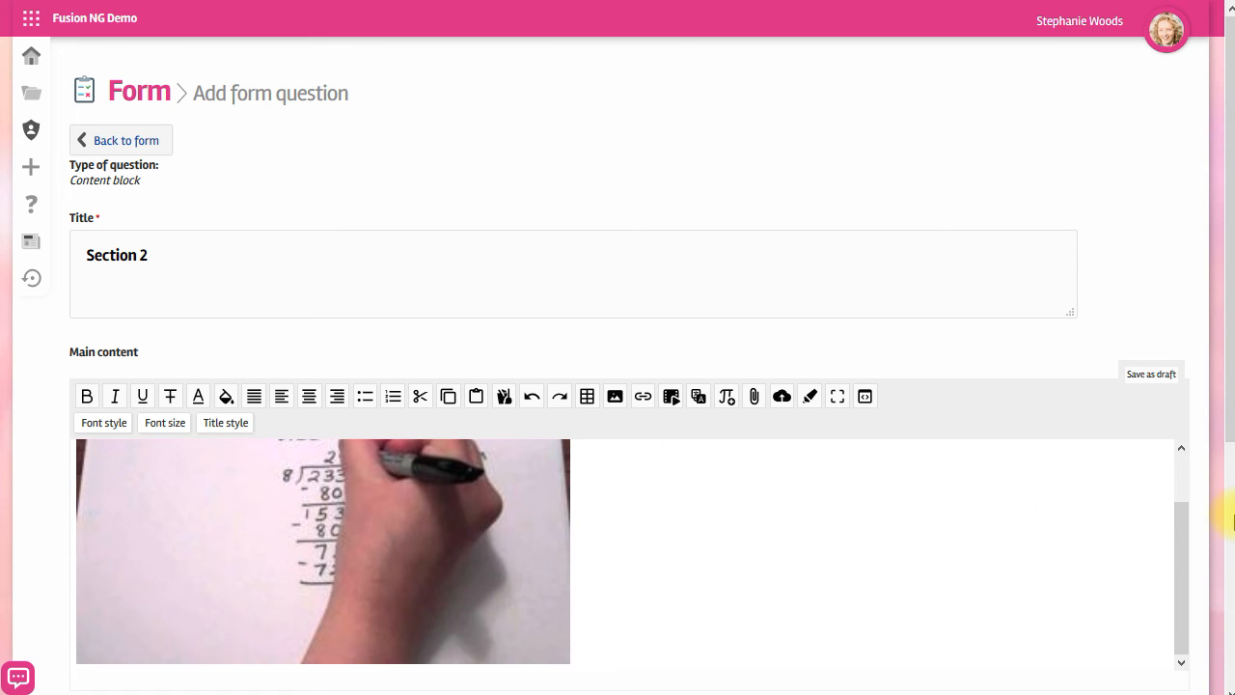
scroll(1232, 521, "down", 4)
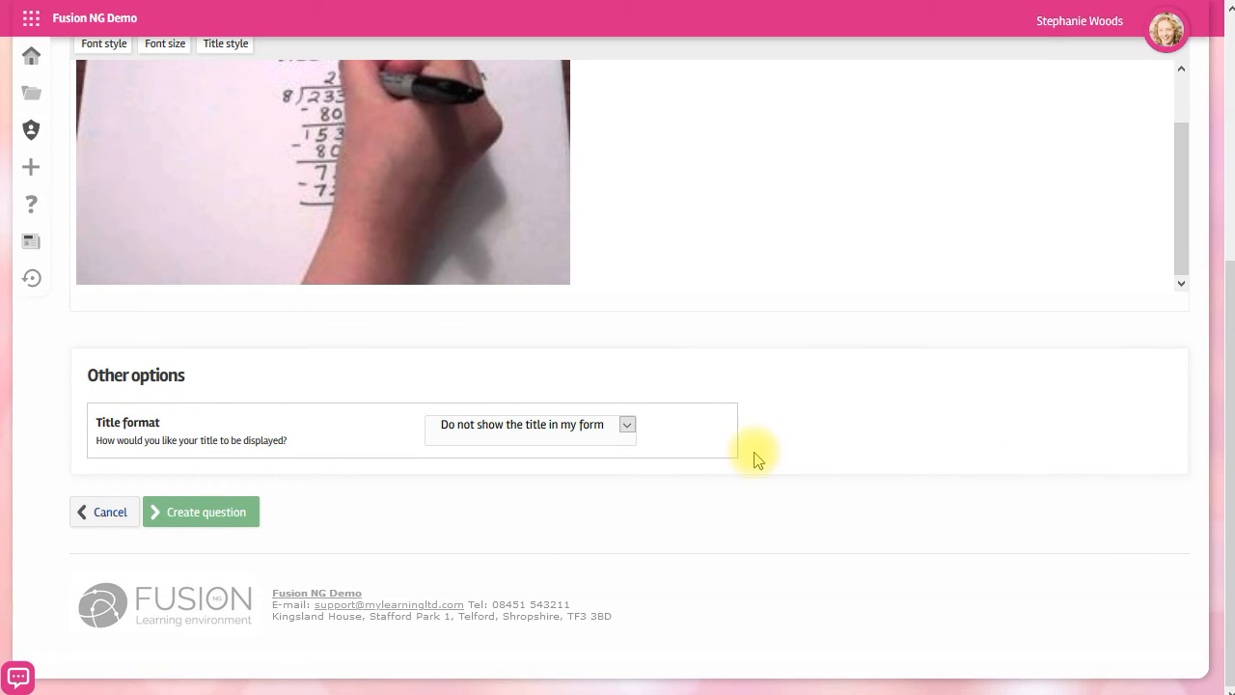
scroll(702, 435, "up", 4)
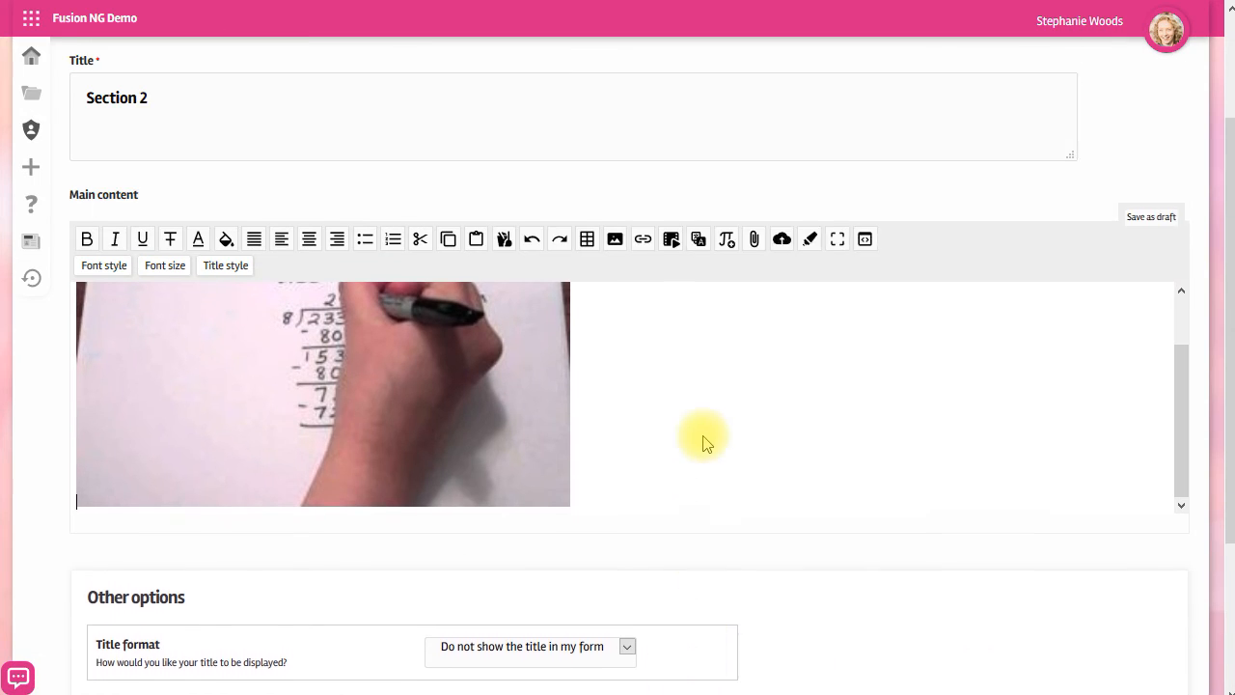
scroll(998, 508, "down", 4)
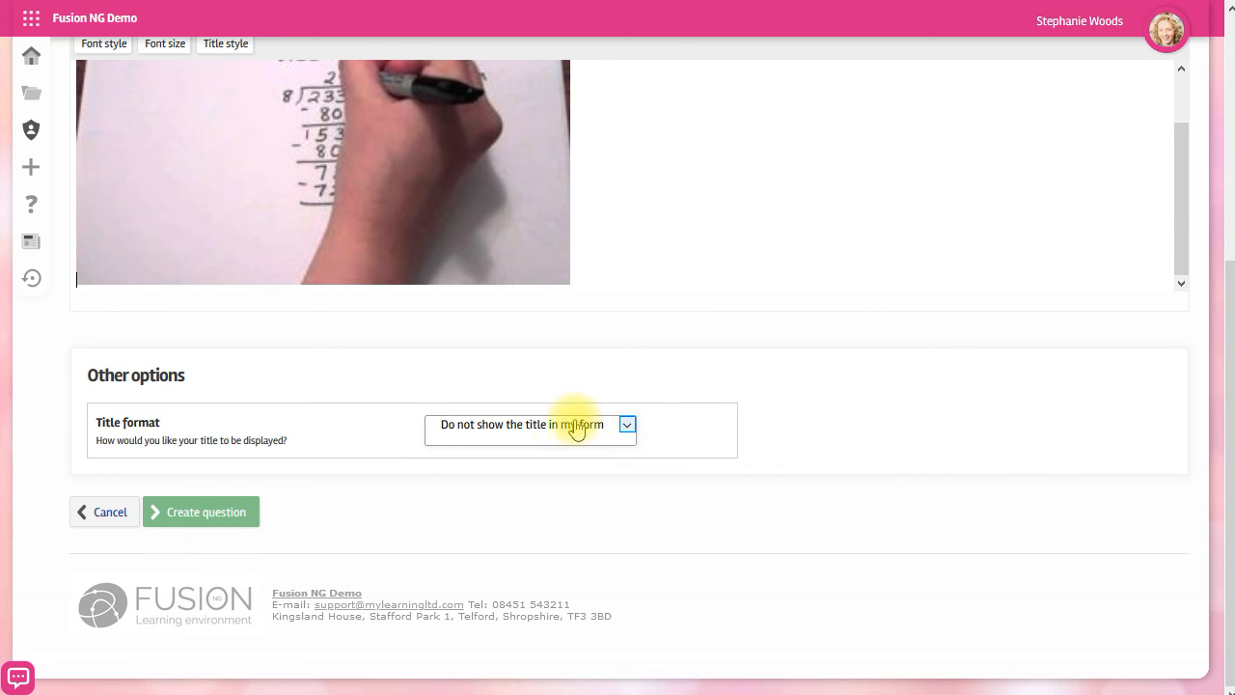
Set the title format to Display as a normal size and create the content block.
left_click(625, 426)
left_click(567, 482)
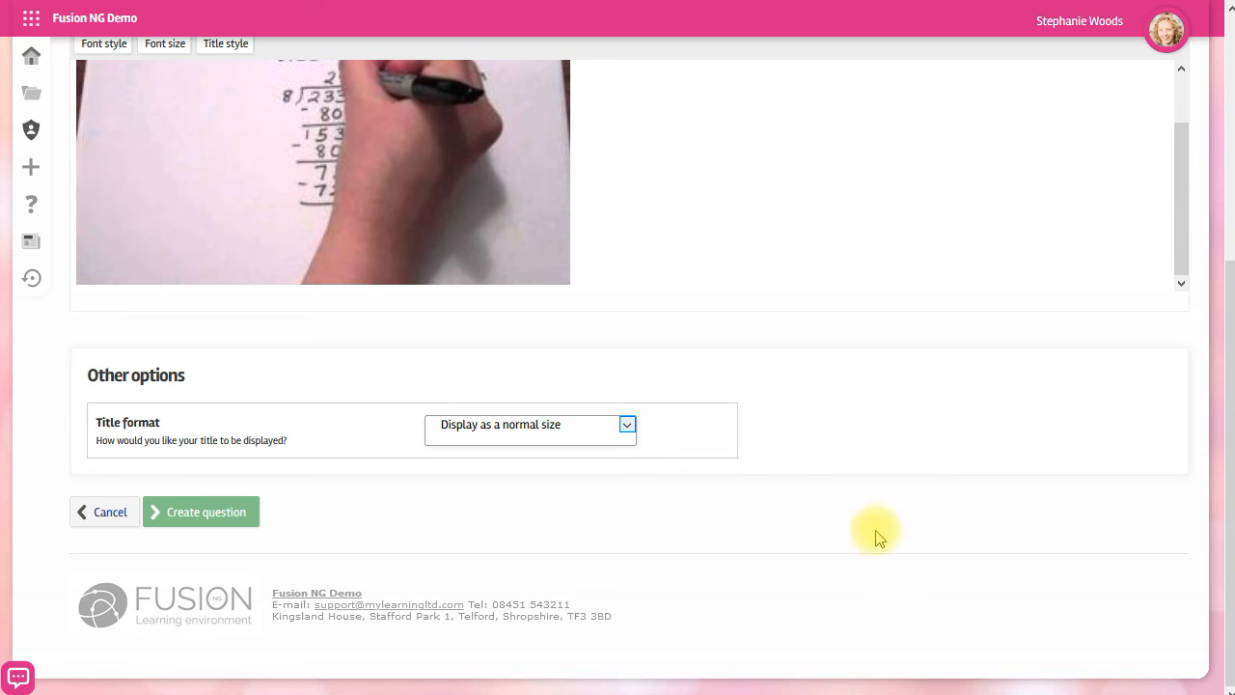
left_click(194, 516)
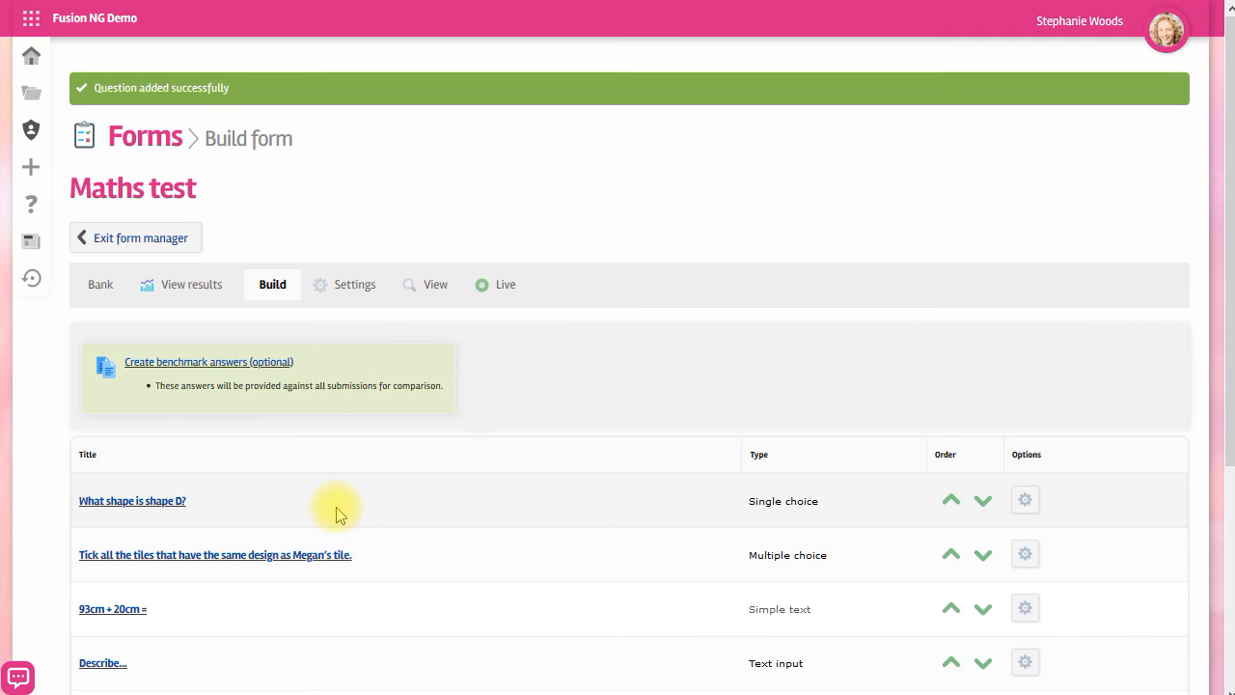
Preview the Maths test form and answer the shape question with Quadrilateral.
left_click(436, 286)
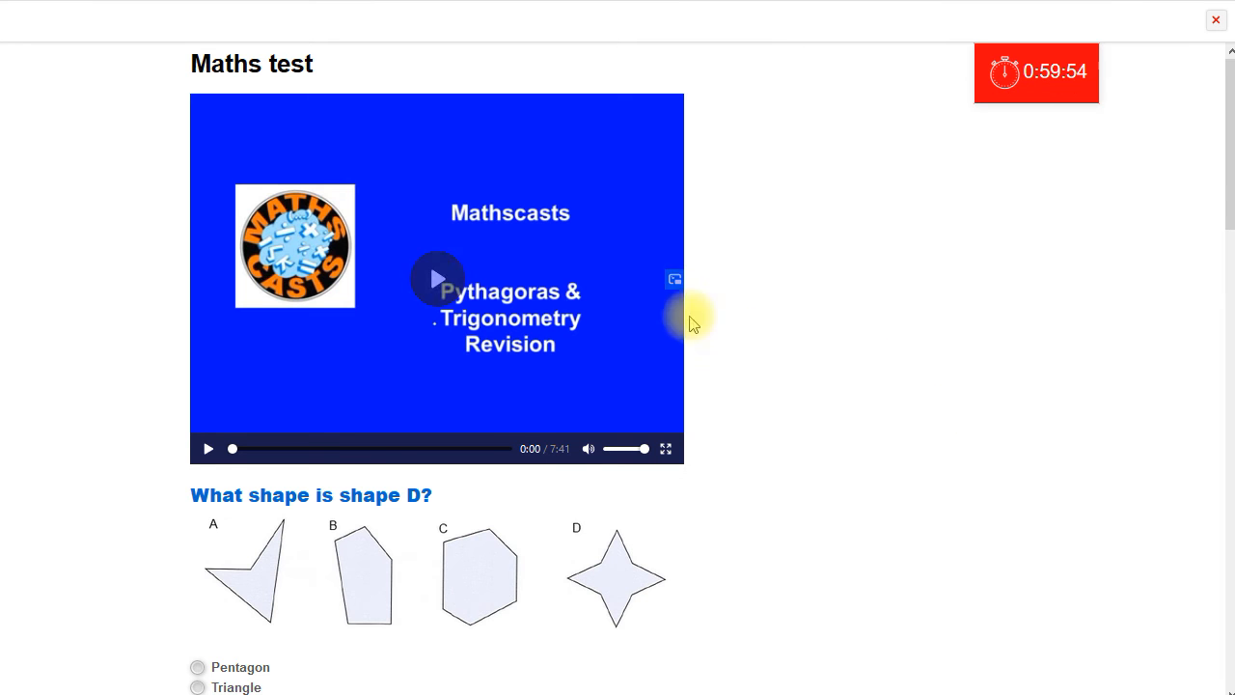
scroll(965, 388, "down", 3)
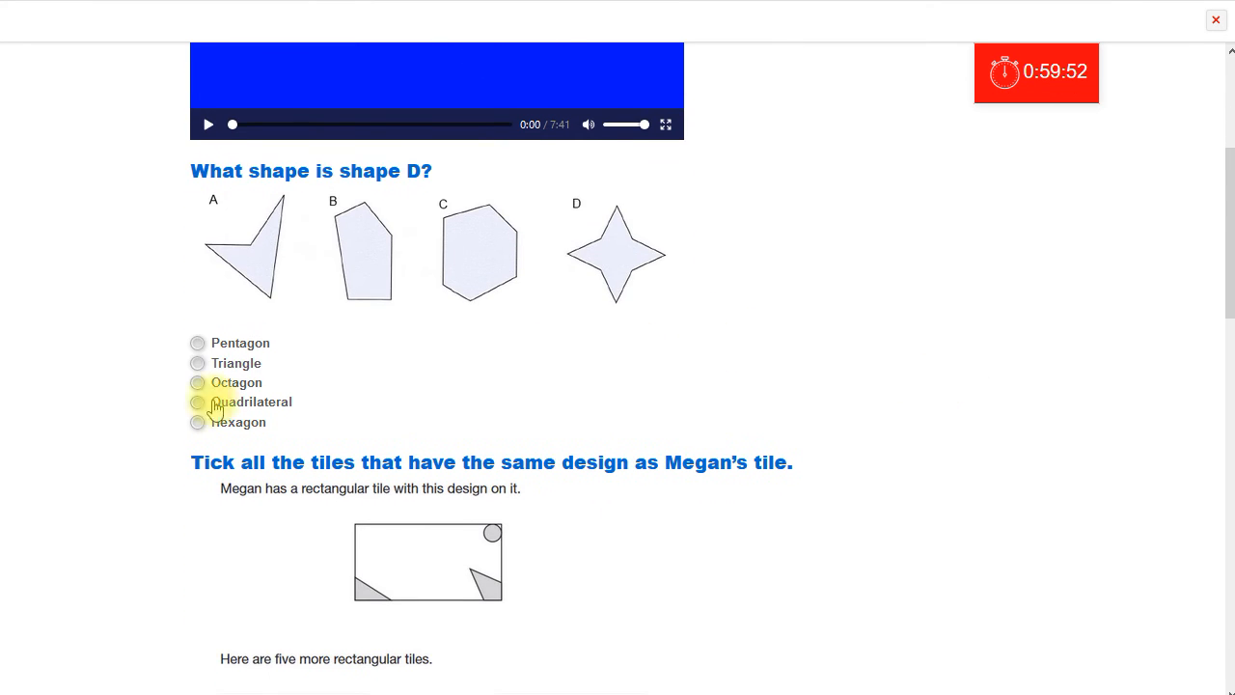
left_click(198, 383)
left_click(198, 401)
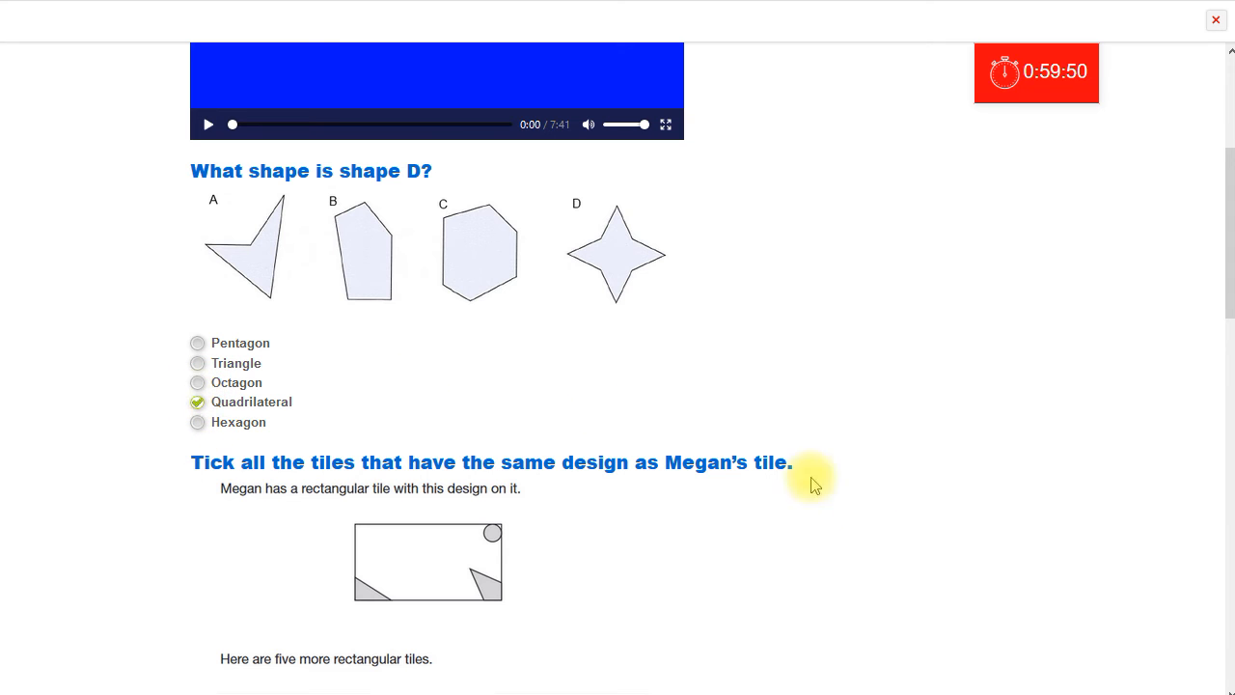
Tick tiles A and E for the Megan's tile question in the preview.
scroll(757, 508, "down", 4)
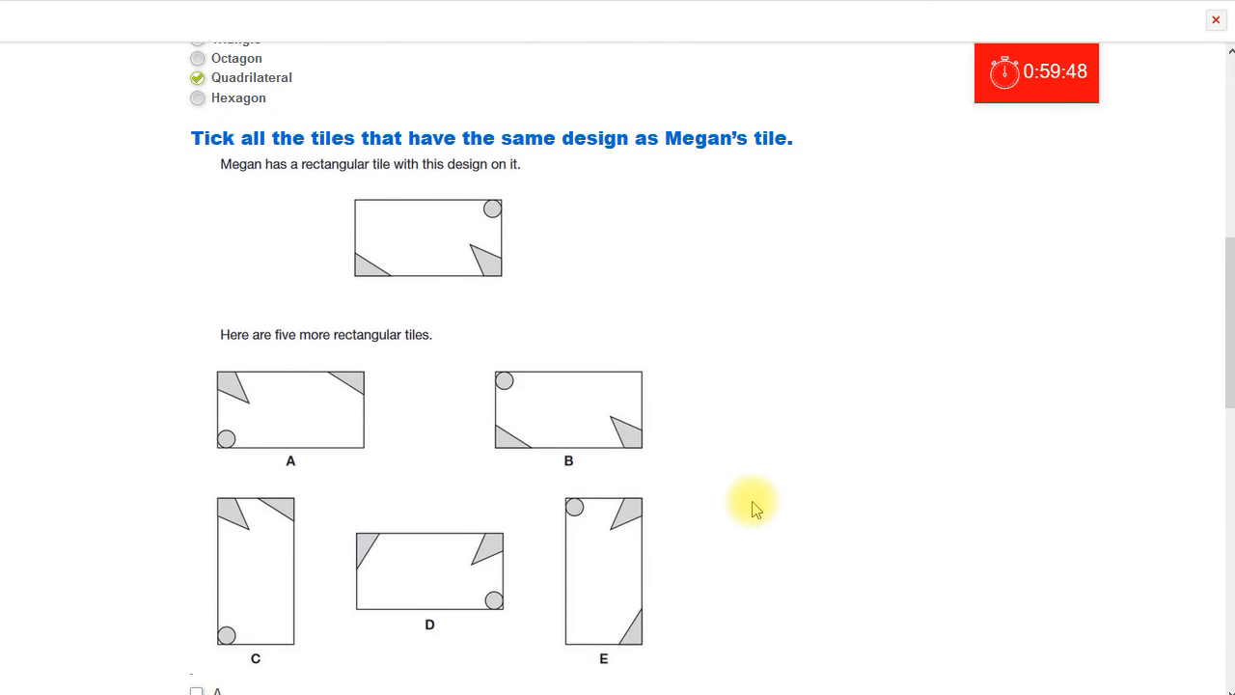
scroll(757, 509, "down", 3)
left_click(196, 289)
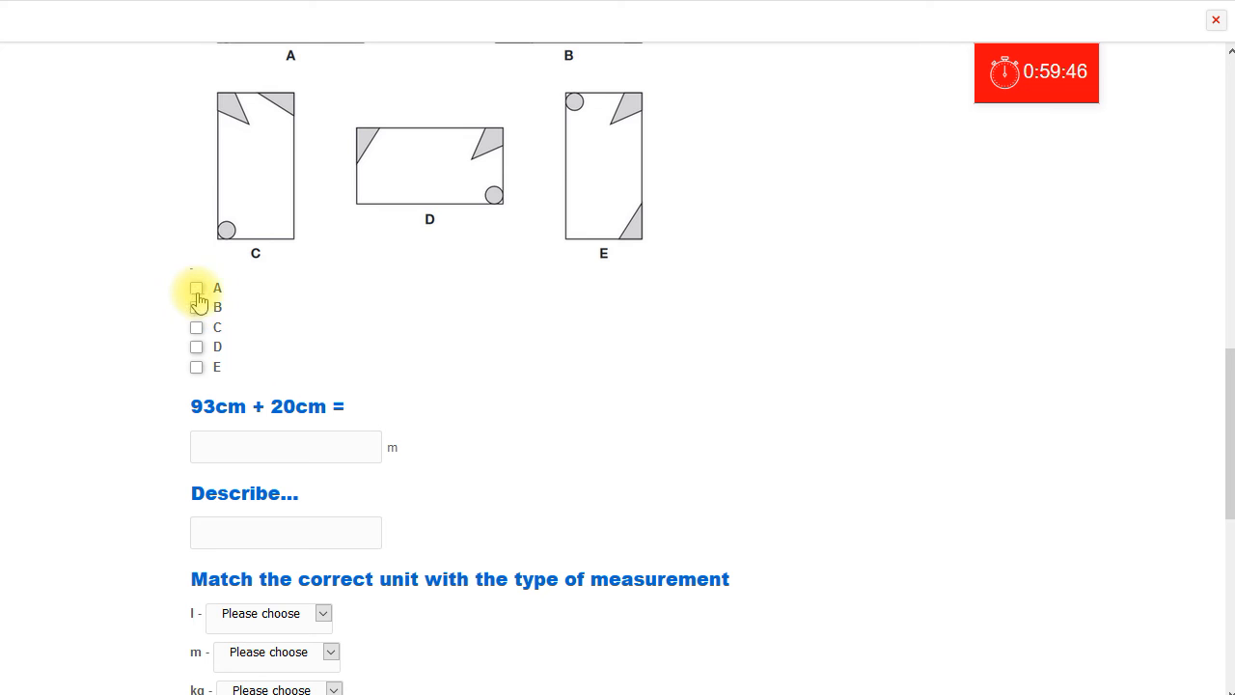
left_click(197, 367)
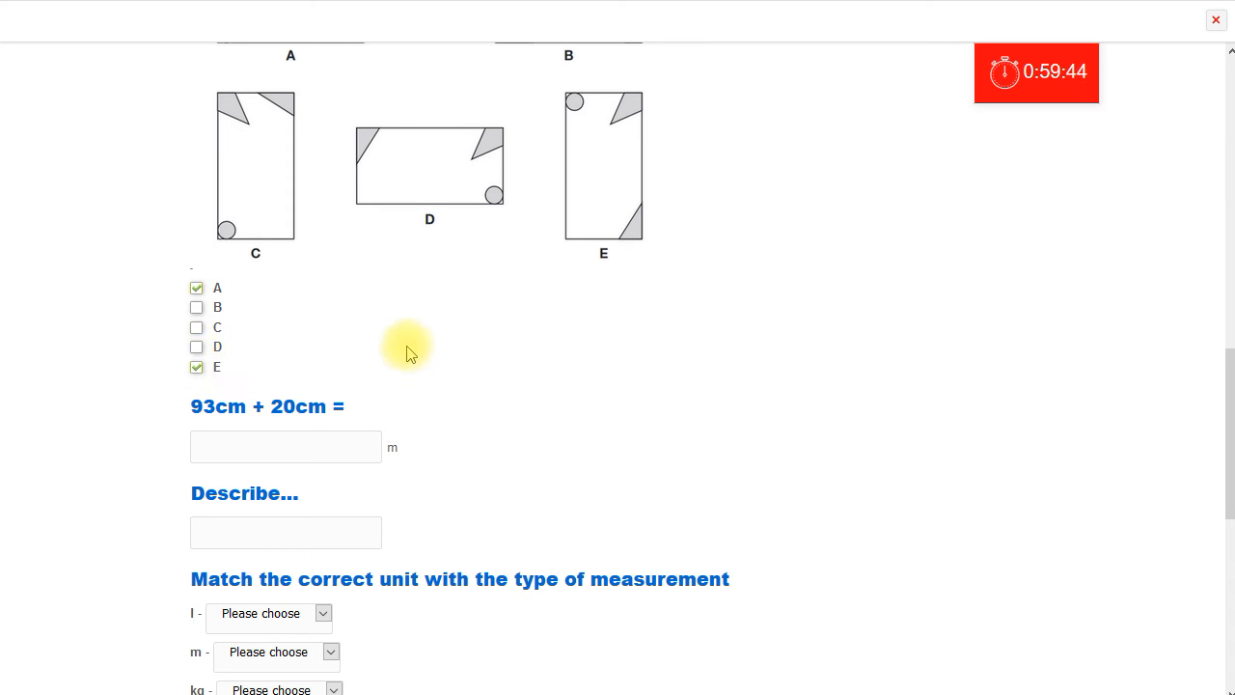
Try to tick tile B as an extra answer for the Megan's tile question in the preview.
left_click(196, 307)
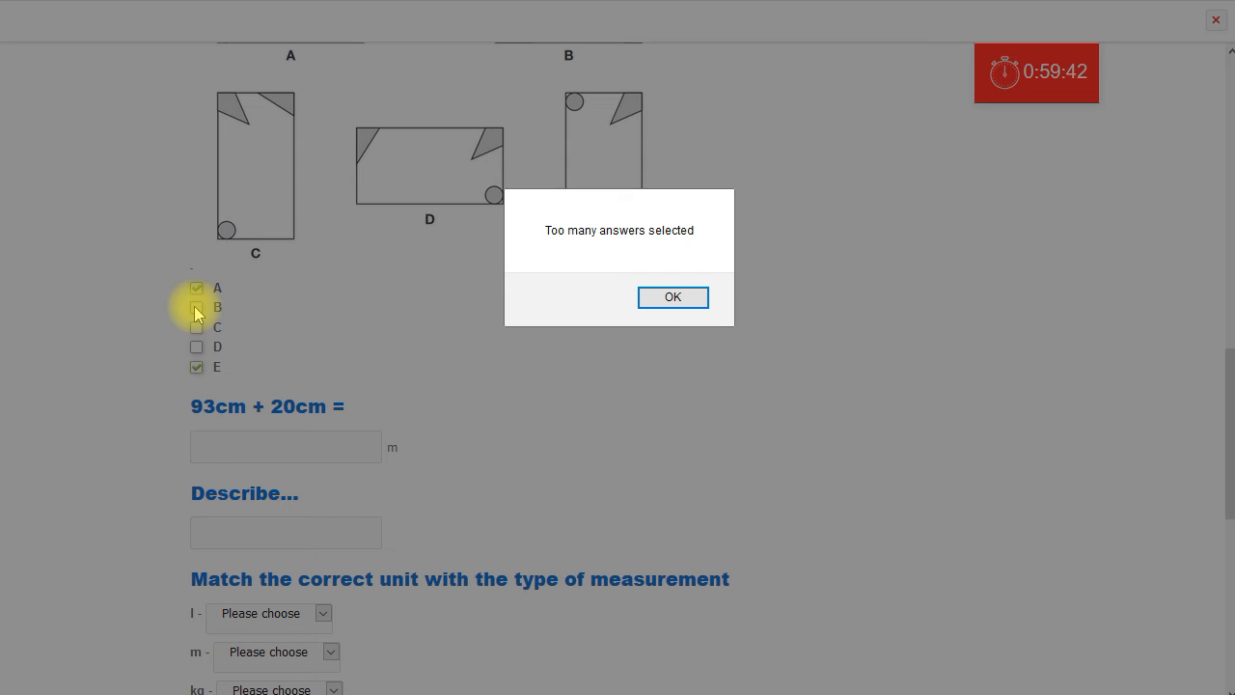
left_click(678, 297)
Answer the 93cm + 20cm question with 113 and enter dghdhd in the Describe answer box.
scroll(705, 449, "down", 2)
left_click(353, 284)
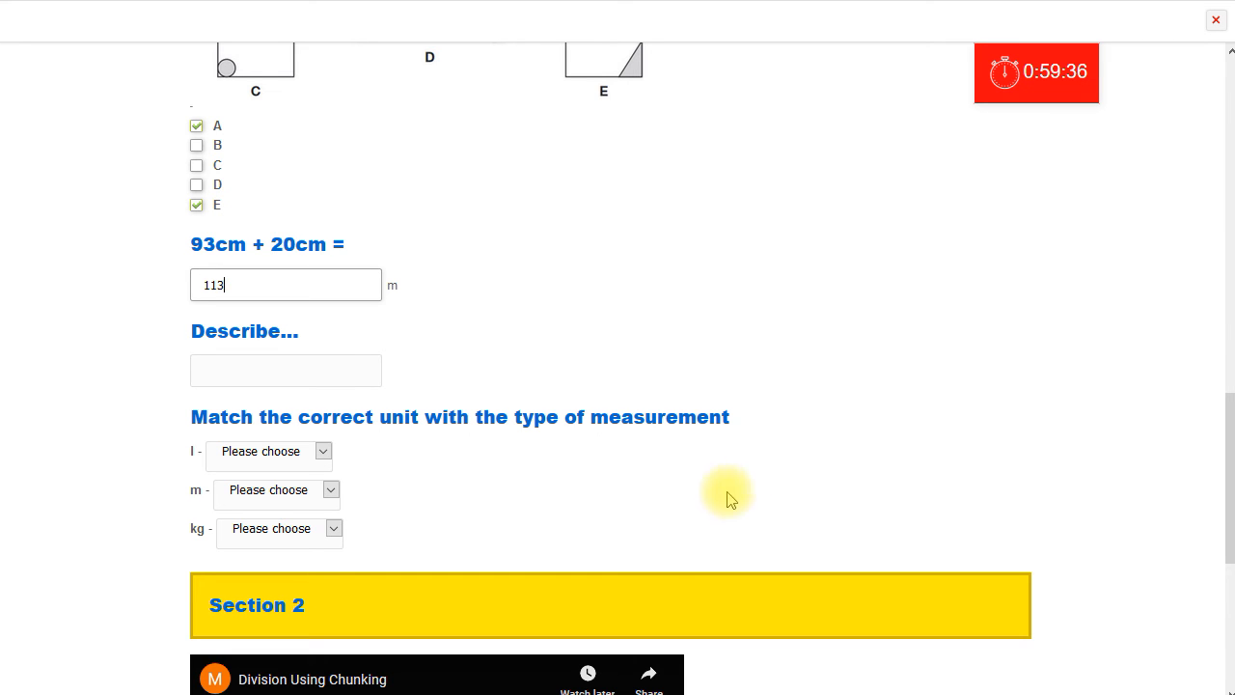
left_click(257, 361)
type("dghdhd")
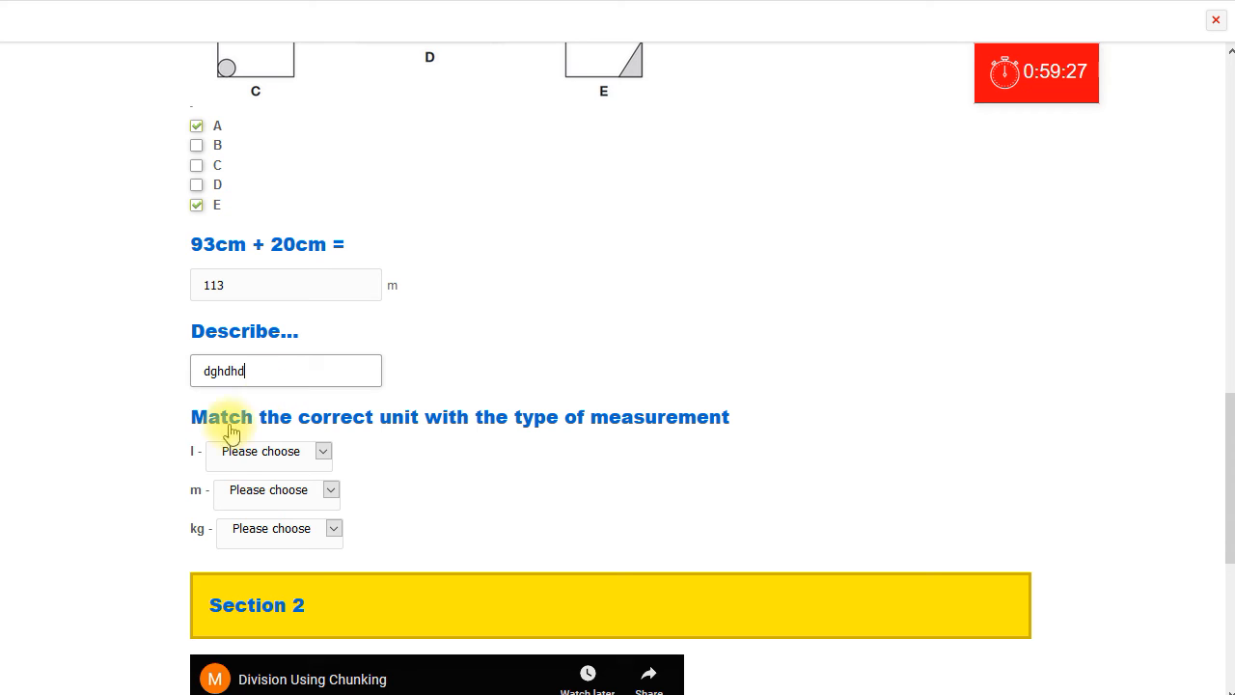
Match l to volume, m to length and kg to weight in the measurement matching question.
left_click(324, 451)
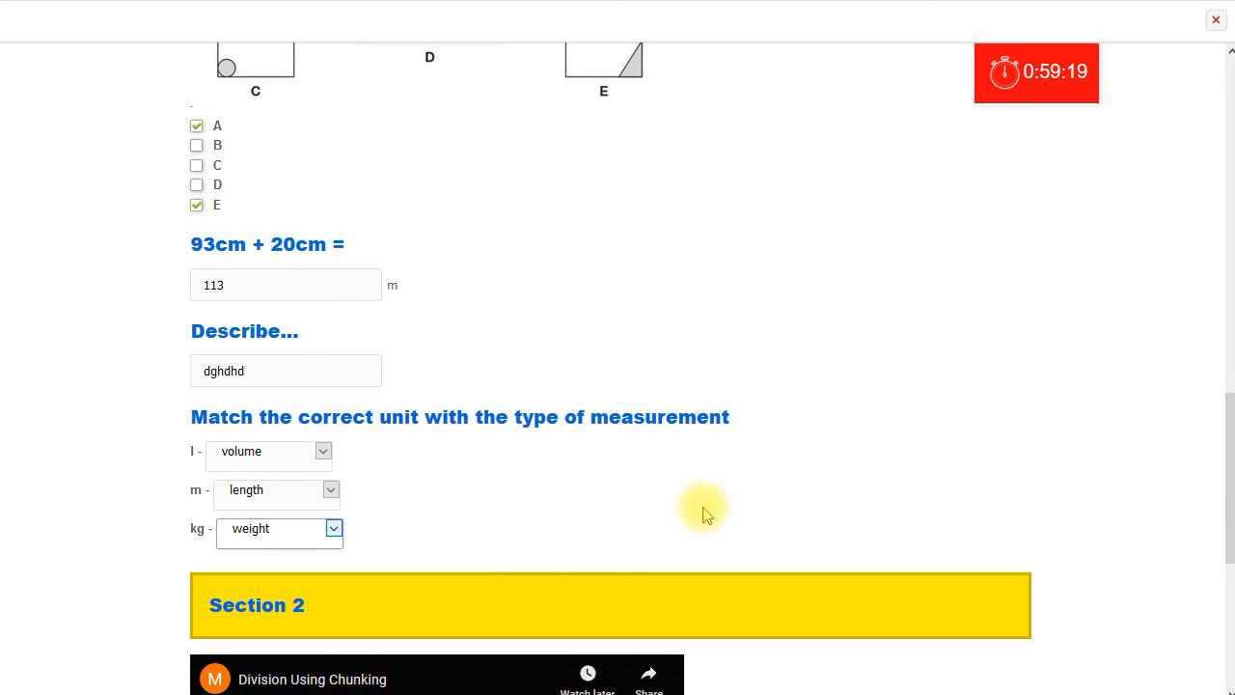
scroll(743, 500, "down", 2)
scroll(743, 499, "down", 2)
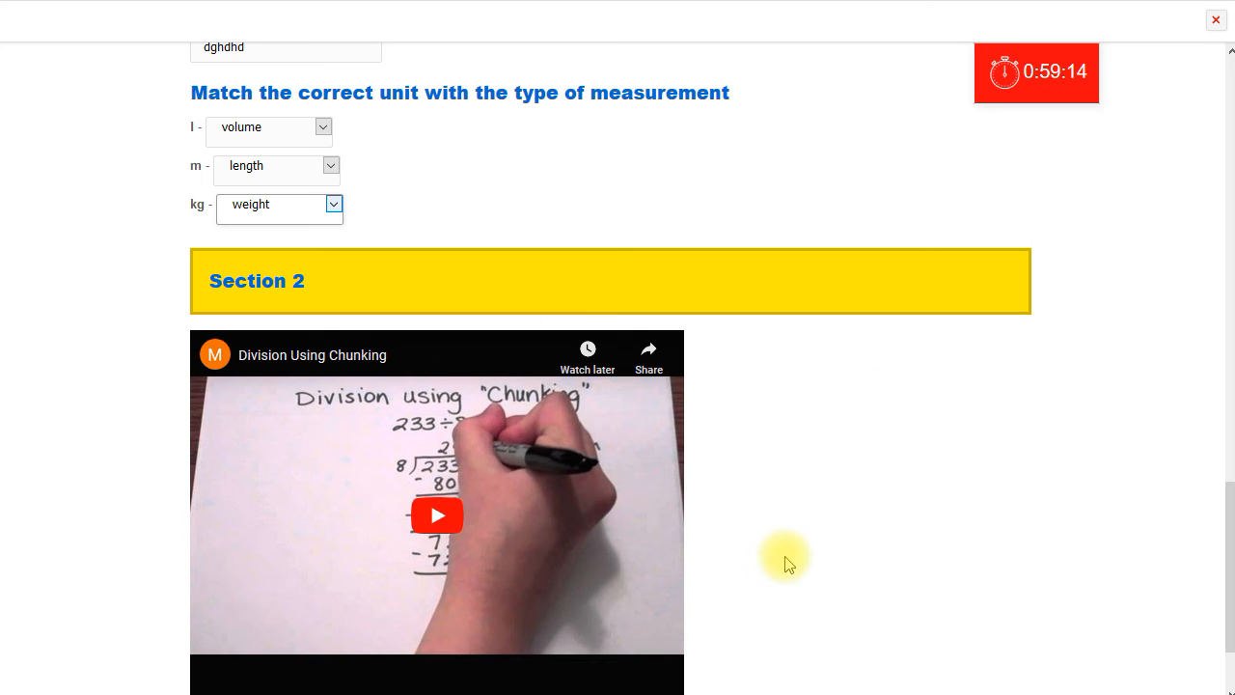
scroll(1197, 511, "down", 2)
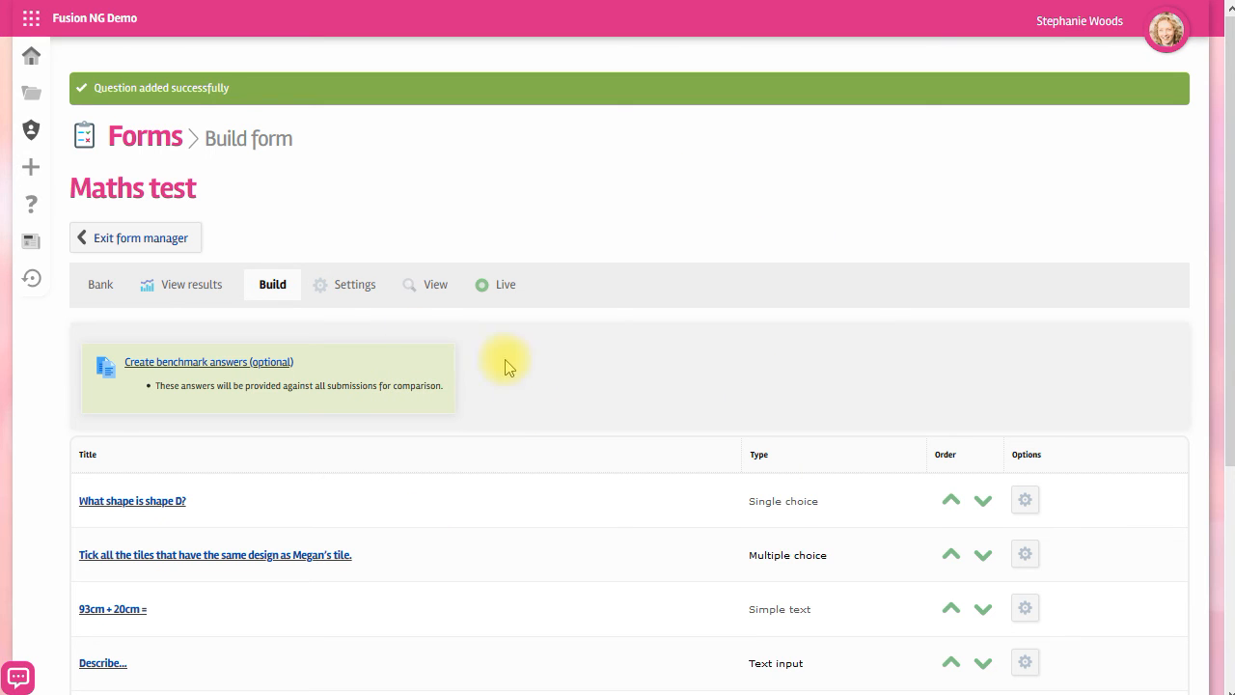
Leave the form manager, reopen the Maths test form from Forms demo, and open its submitted results.
left_click(161, 241)
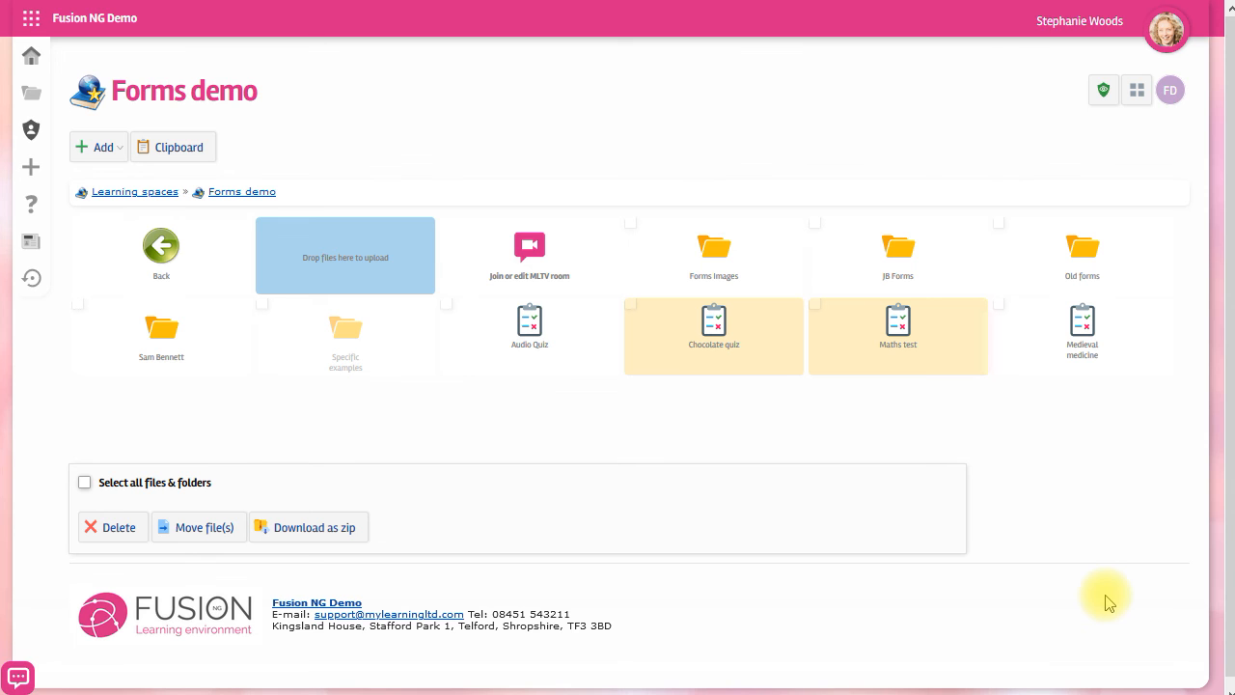
left_click(899, 324)
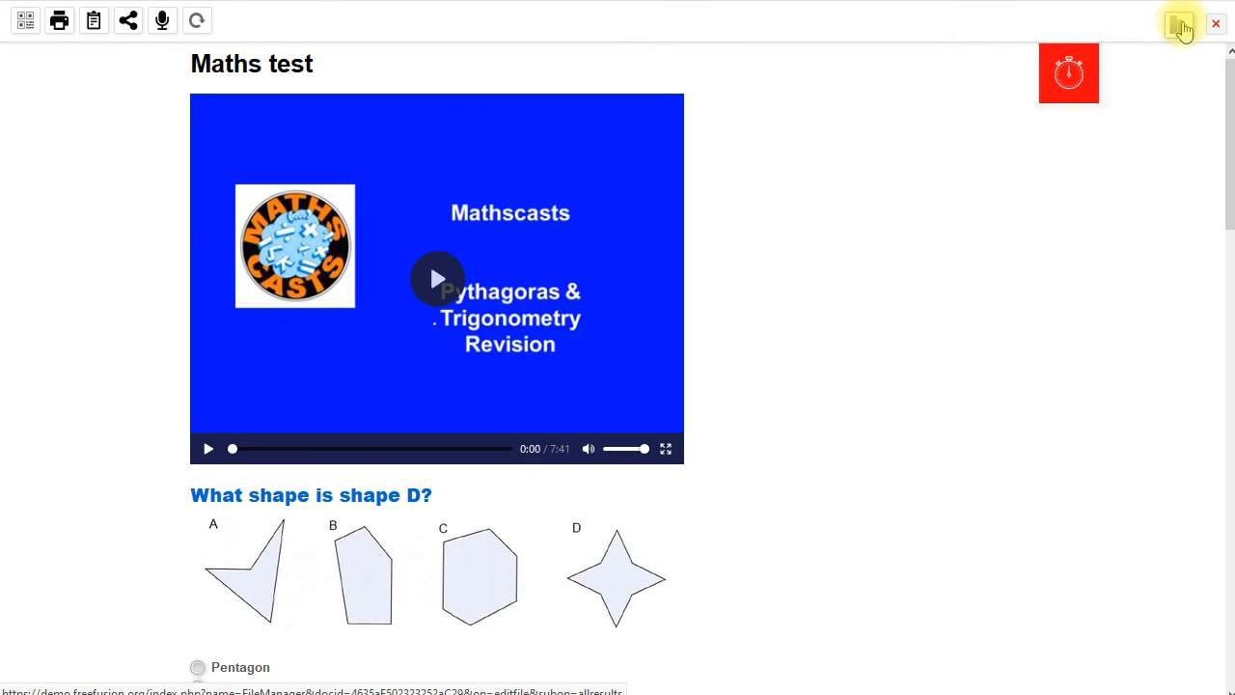
left_click(1181, 29)
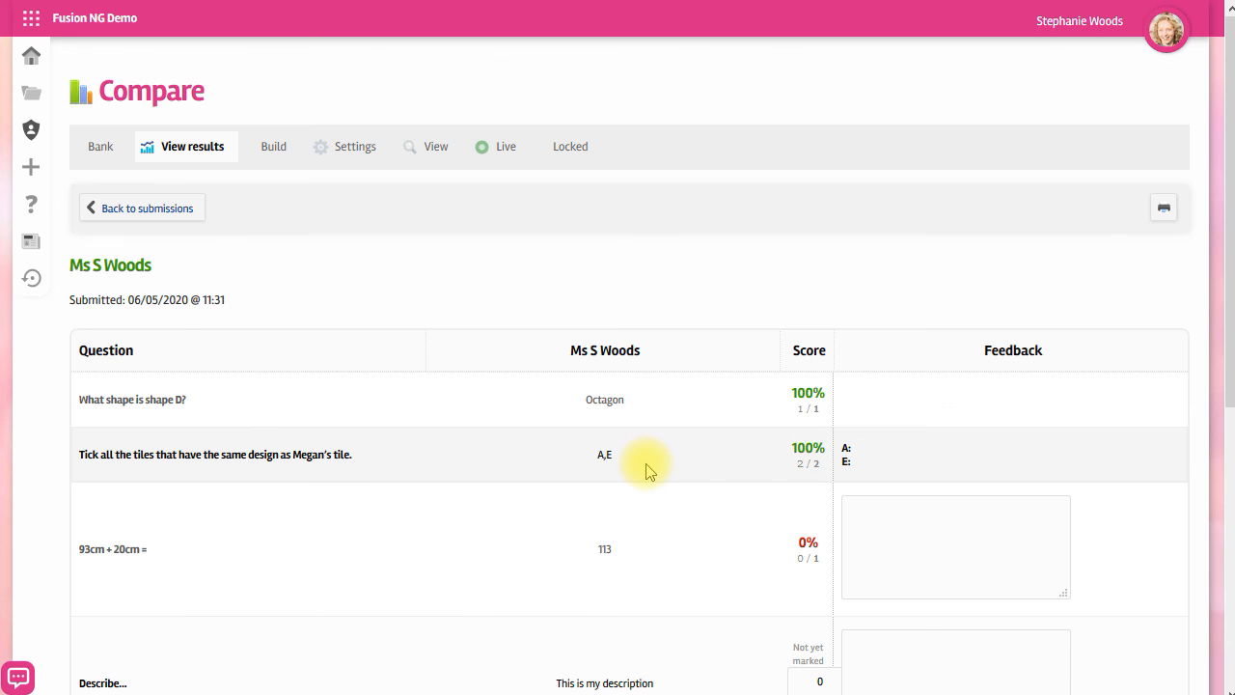
Return to the Maths test submissions list and export the results.
left_click(151, 212)
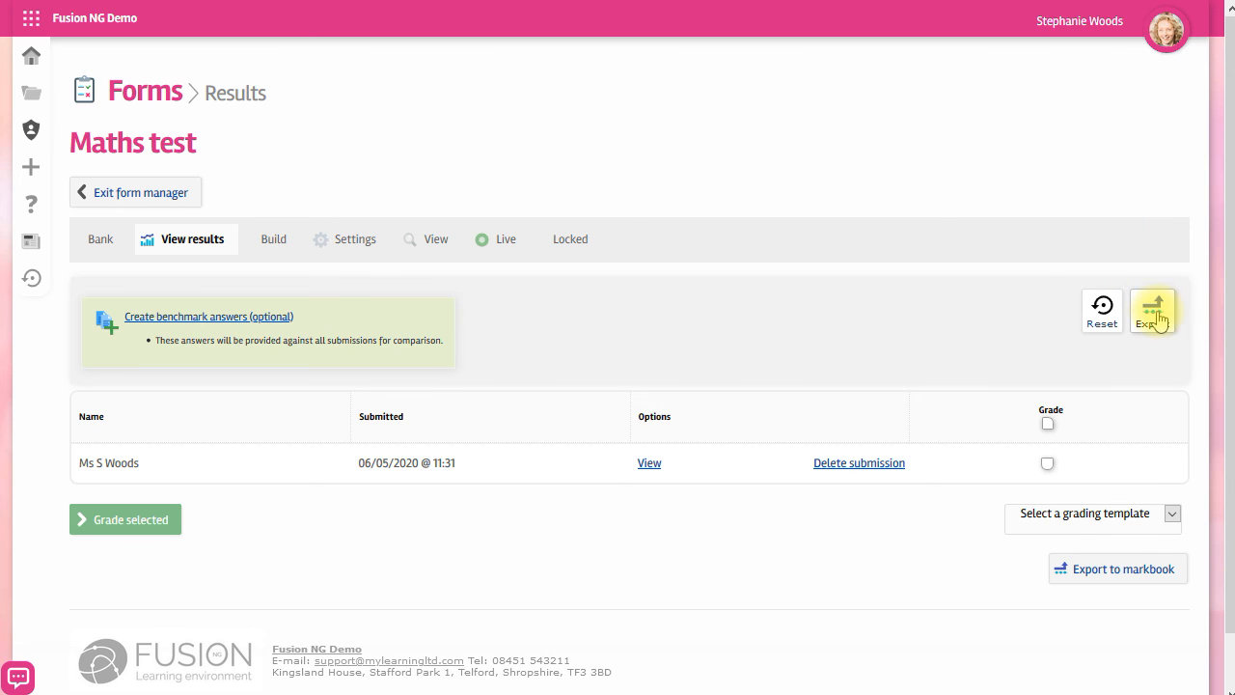
left_click(1158, 318)
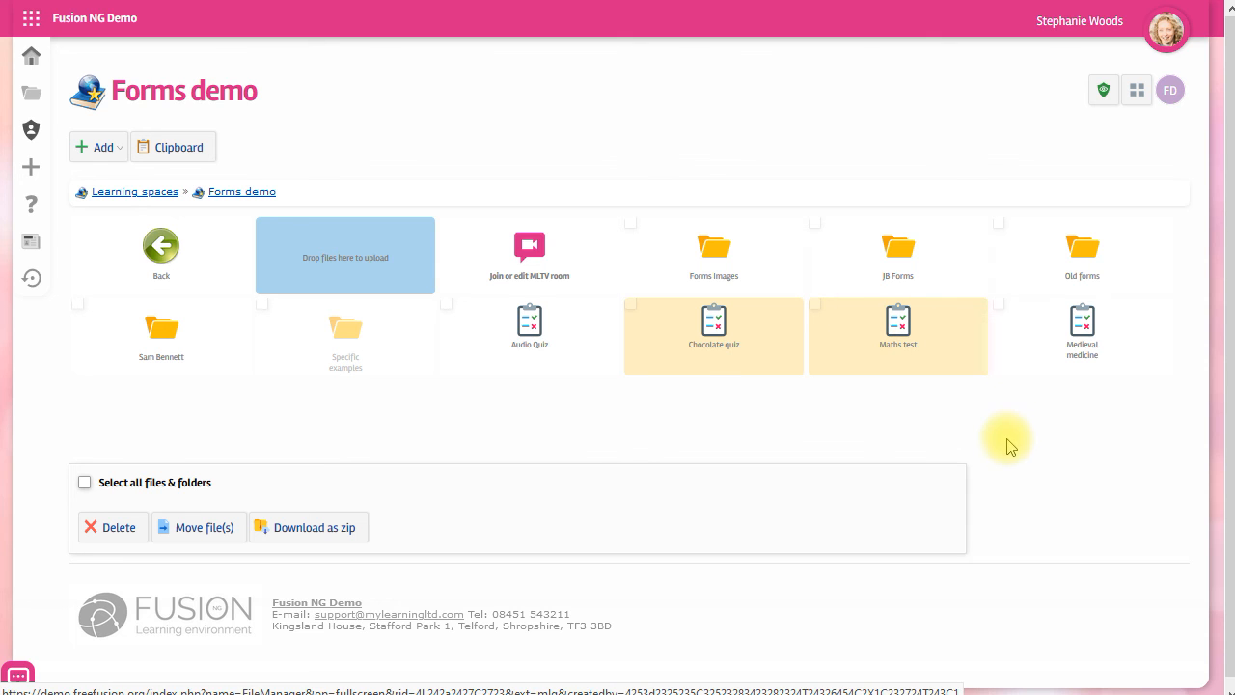
Open the Maths test item's options menu in Forms demo and dismiss it.
left_click(899, 372)
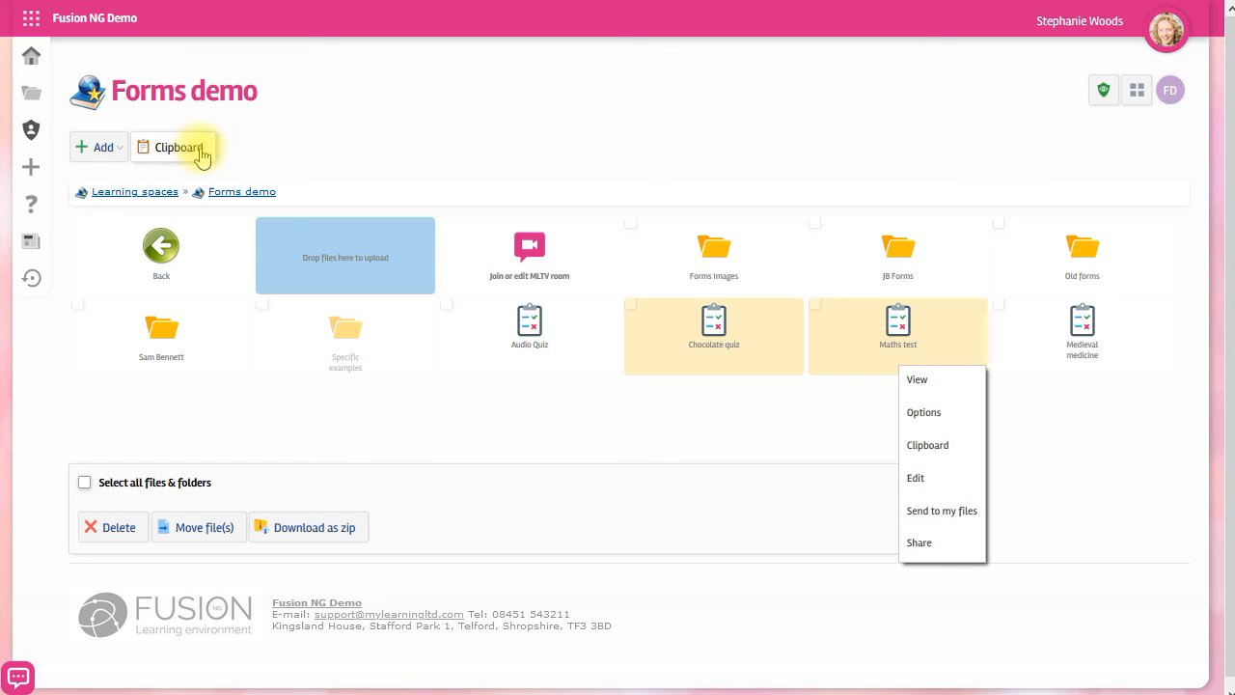
left_click(388, 432)
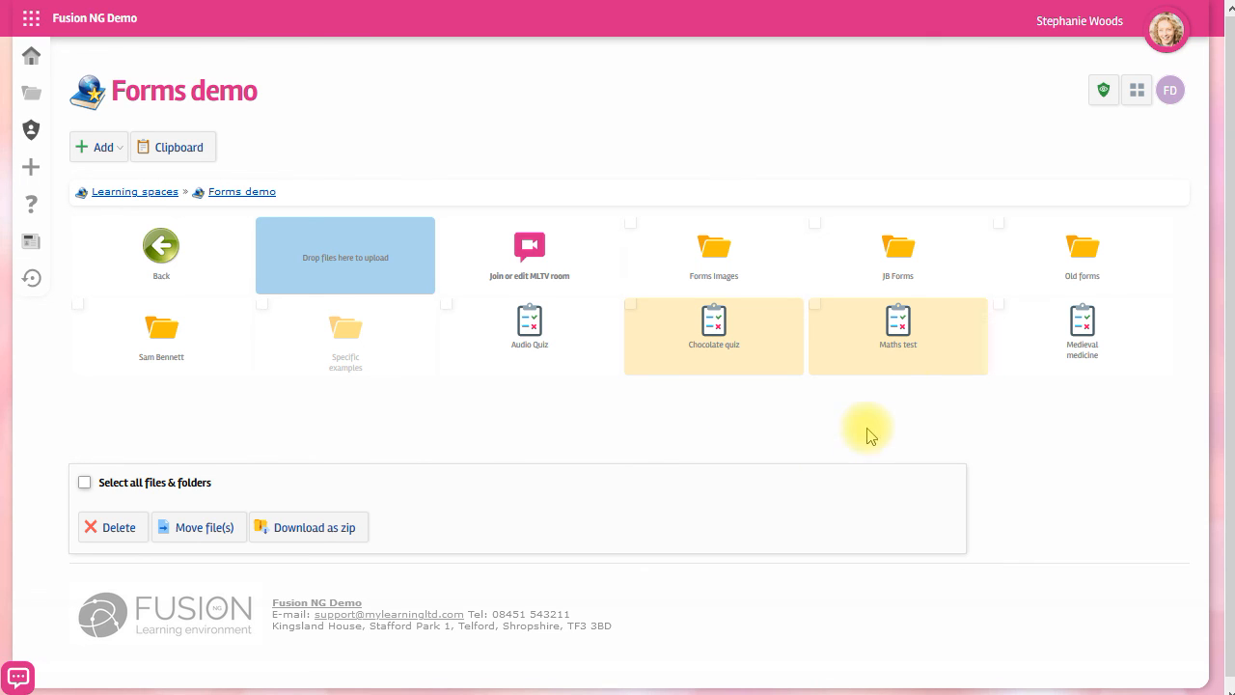
mouse_move(890, 328)
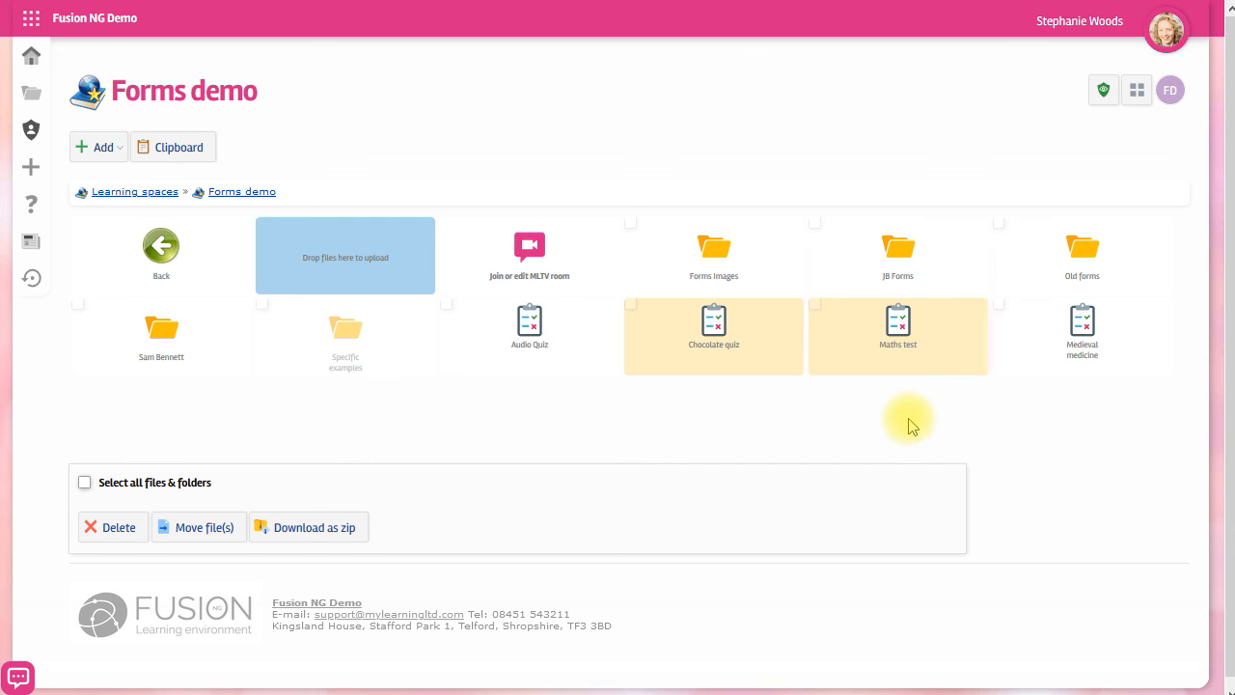